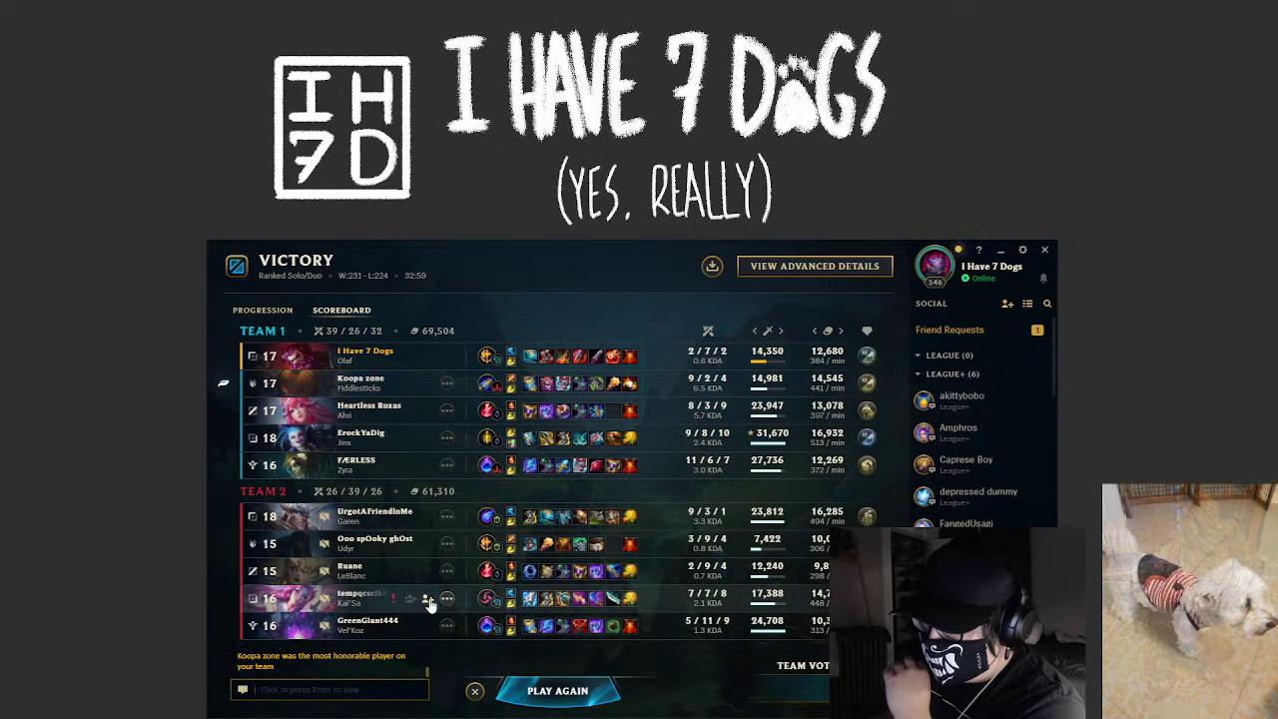
# Report the opposing Kai'Sa player from the match scoreboard and submit the report
pyautogui.click(396, 598)
pyautogui.click(567, 417)
pyautogui.click(632, 649)
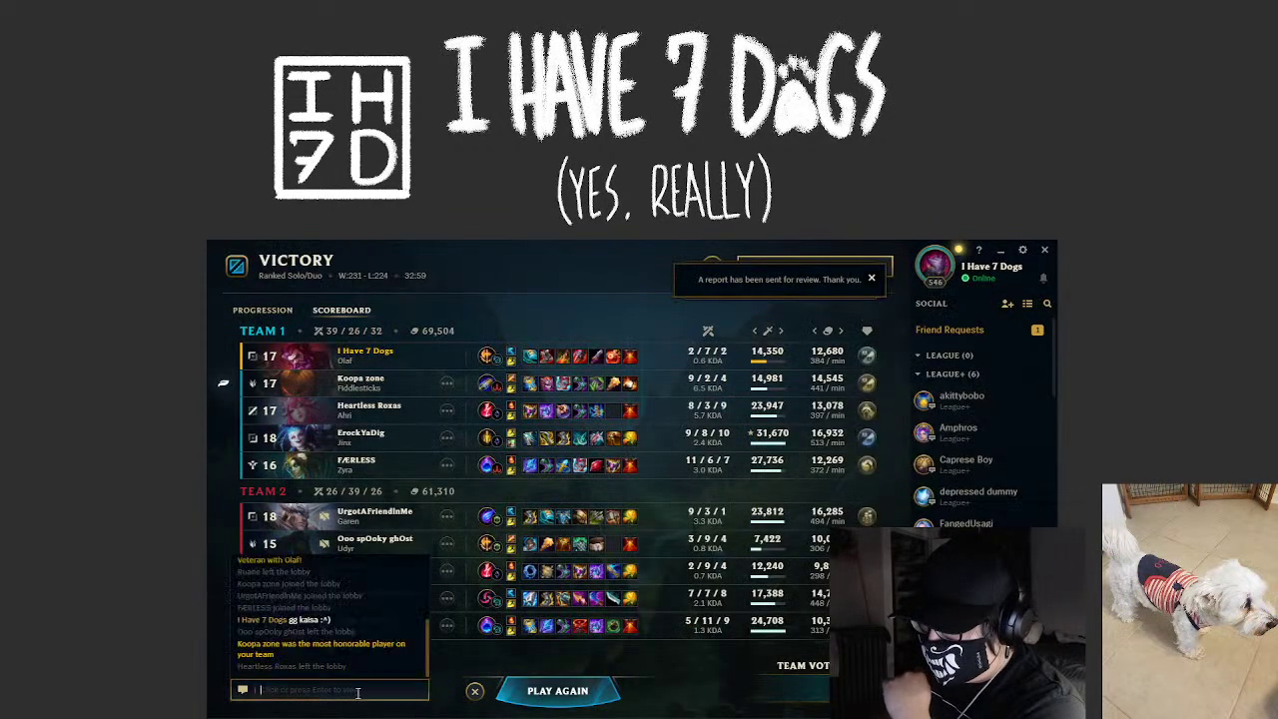
# Return to the Ranked Solo/Duo lobby and decline the pending friend request
pyautogui.click(557, 690)
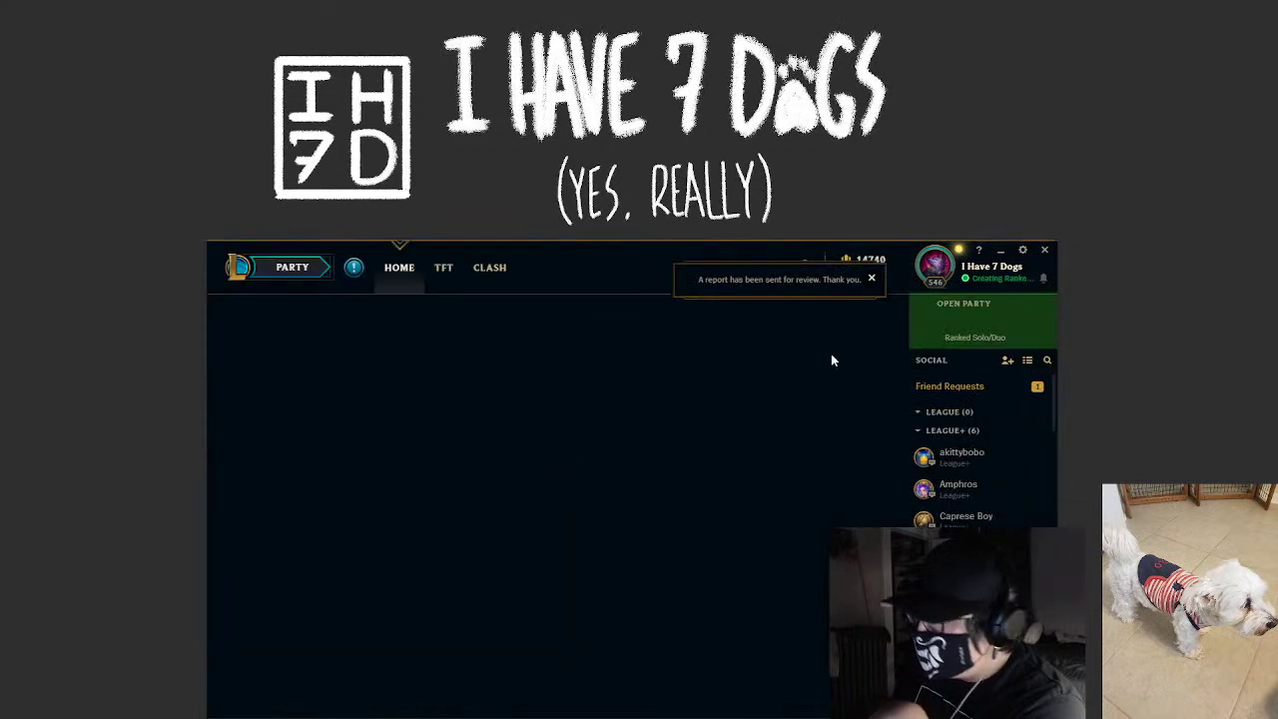
pyautogui.click(871, 281)
pyautogui.click(958, 387)
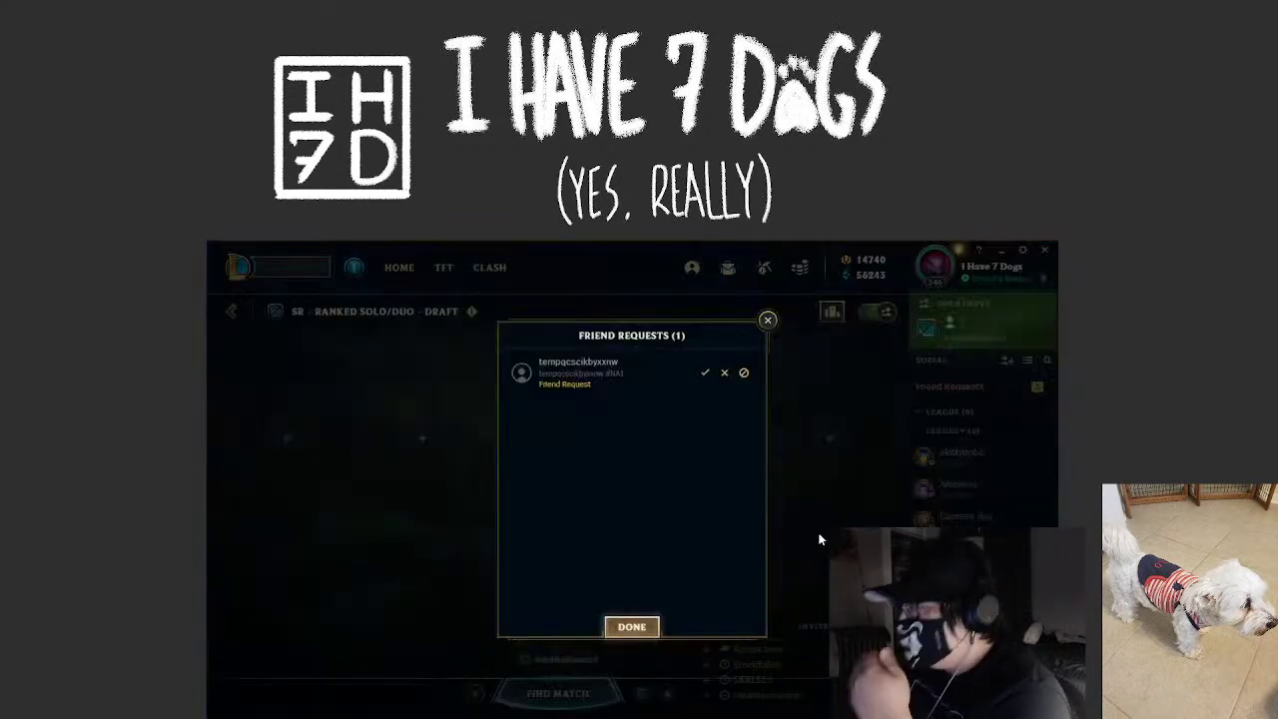
pyautogui.click(726, 373)
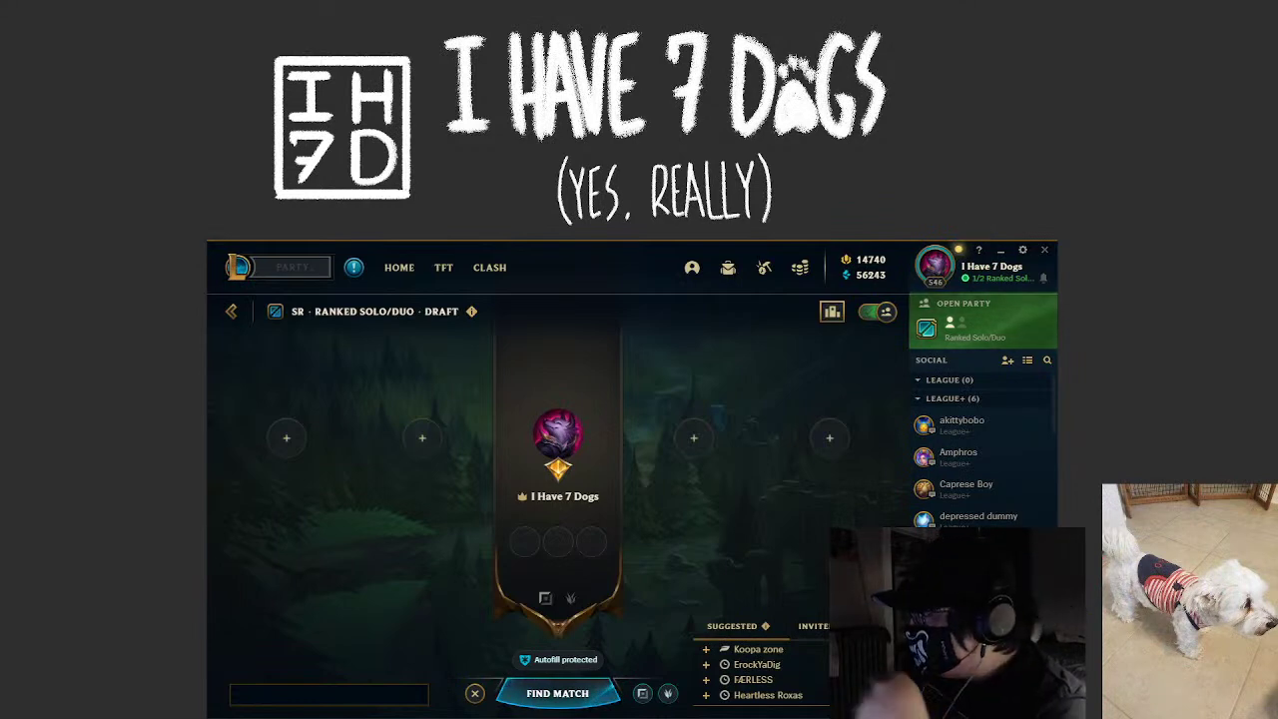
# Quit the League of Legends client and switch to the storyboard project in Storyboard Pro
pyautogui.click(1044, 250)
pyautogui.click(597, 510)
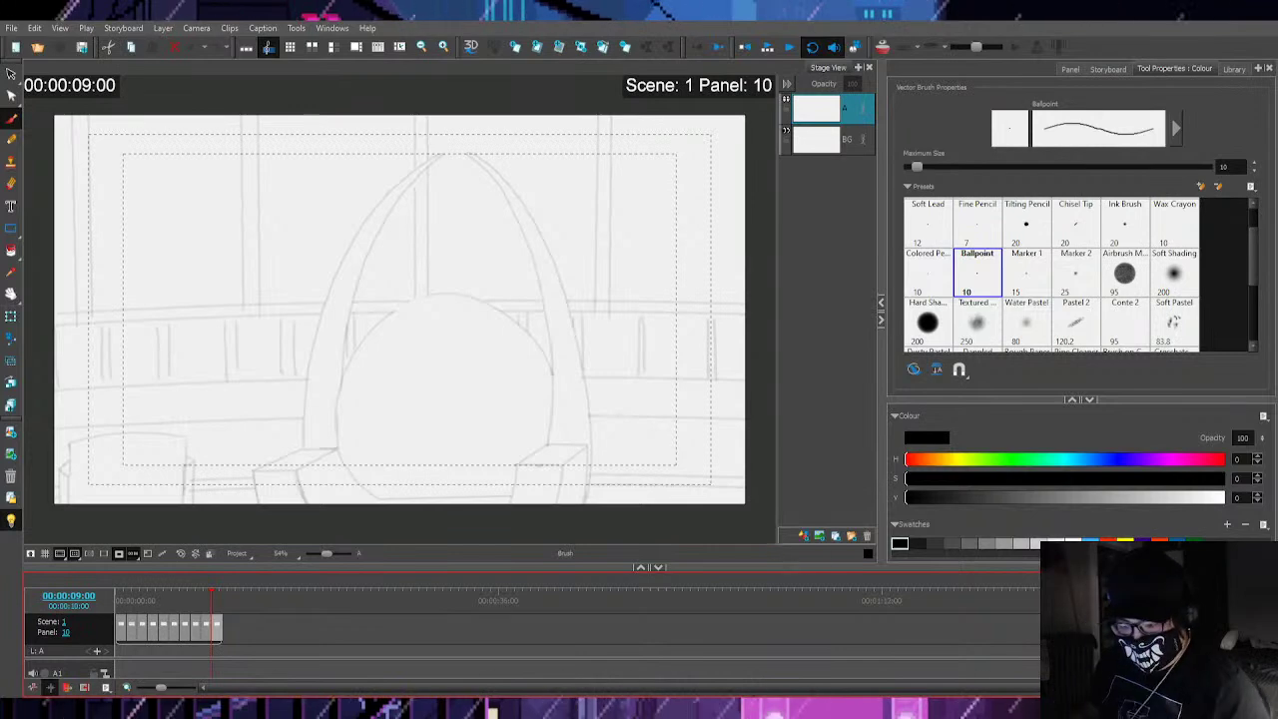
# Review the existing storyboard panels in order from the first panel through panel 10
pyautogui.click(122, 630)
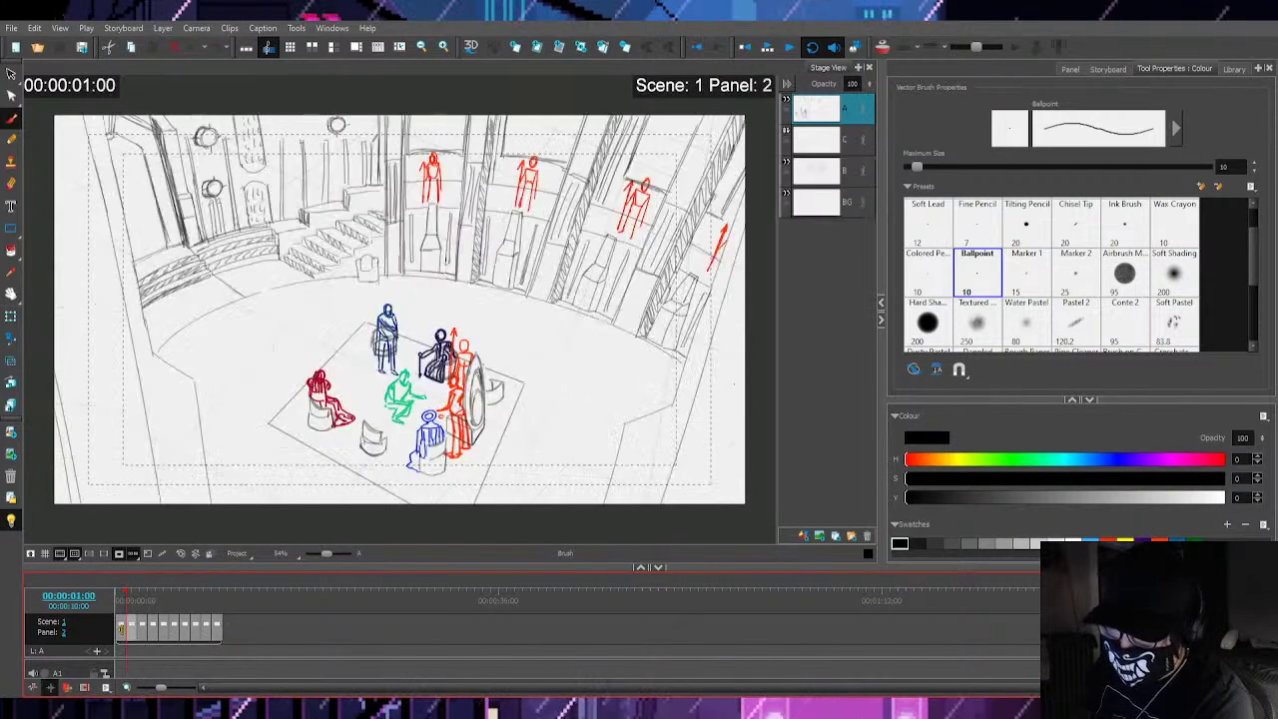
pyautogui.press('Right')
pyautogui.press('Right')
pyautogui.press('Right')
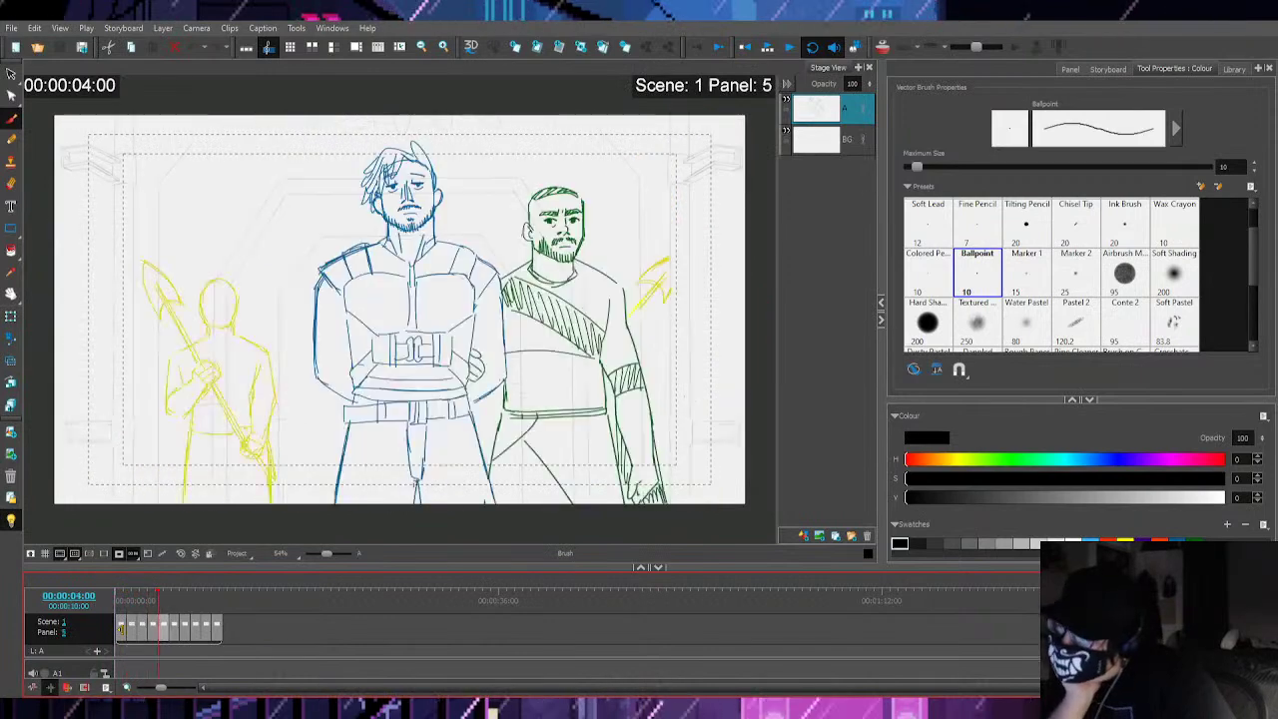
pyautogui.press('Right')
pyautogui.press('Right')
pyautogui.press('Right')
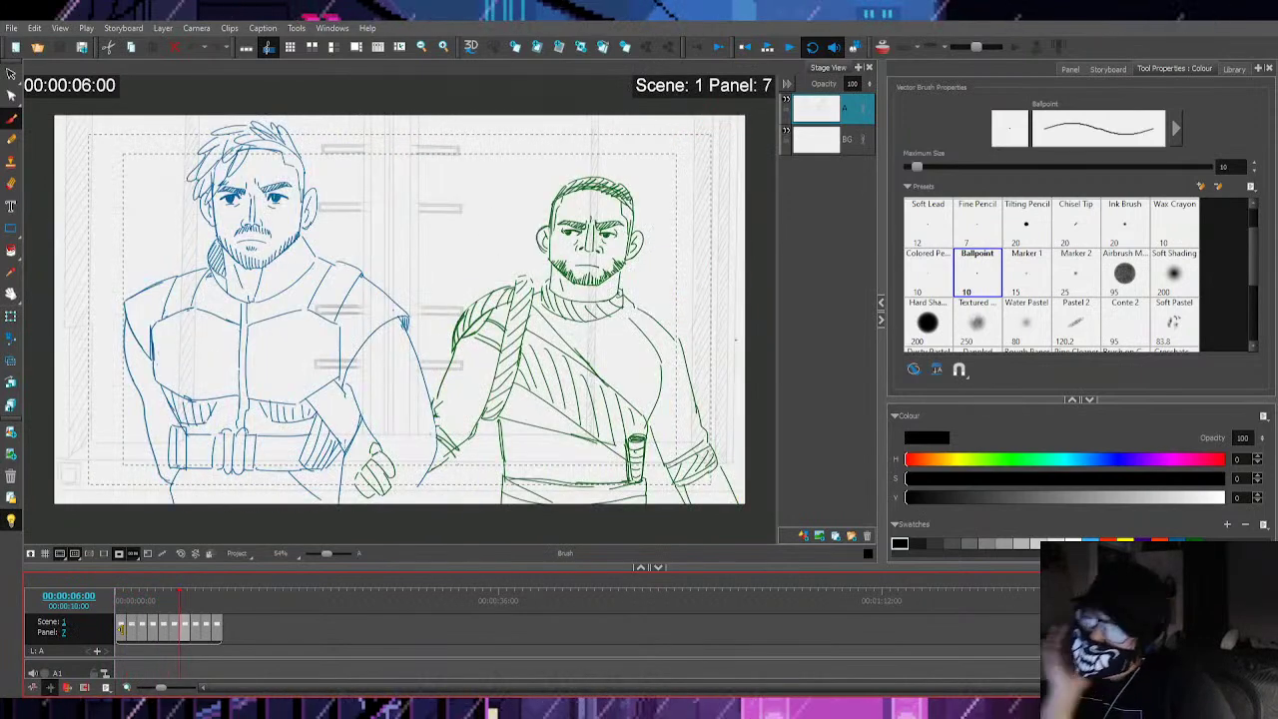
pyautogui.press('Left')
pyautogui.press('Right')
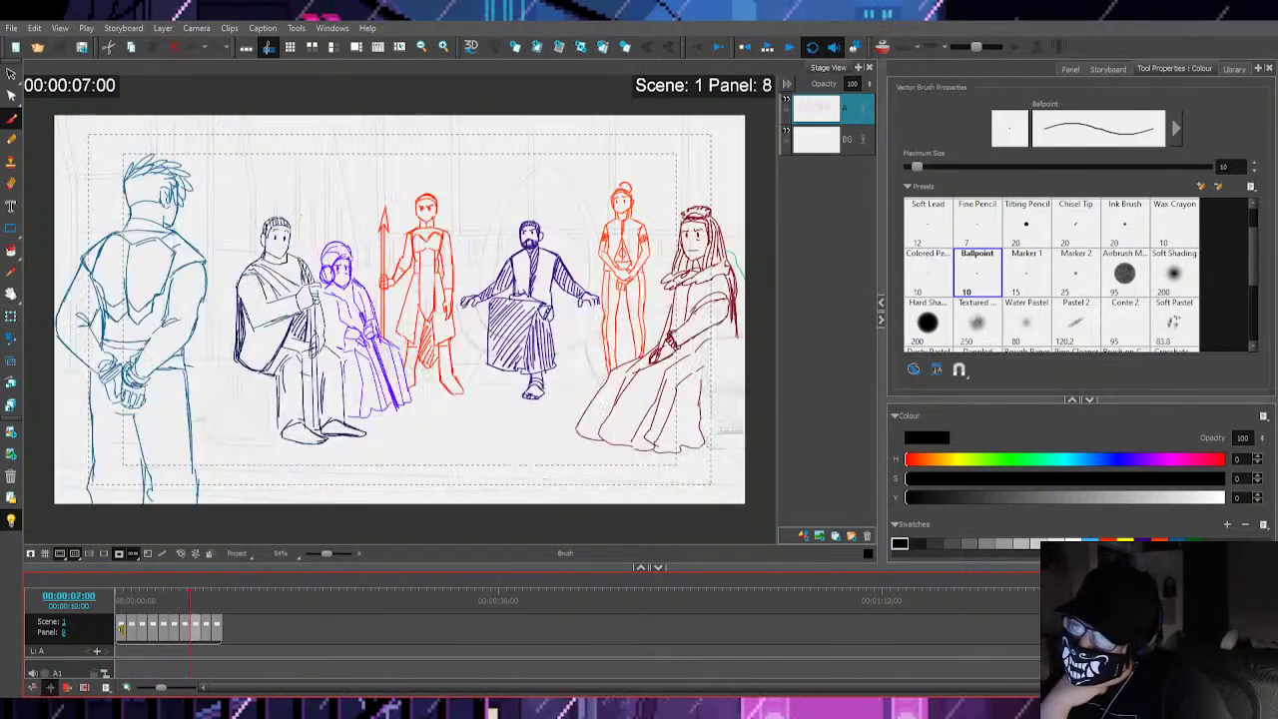
pyautogui.press('Right')
pyautogui.press('Right')
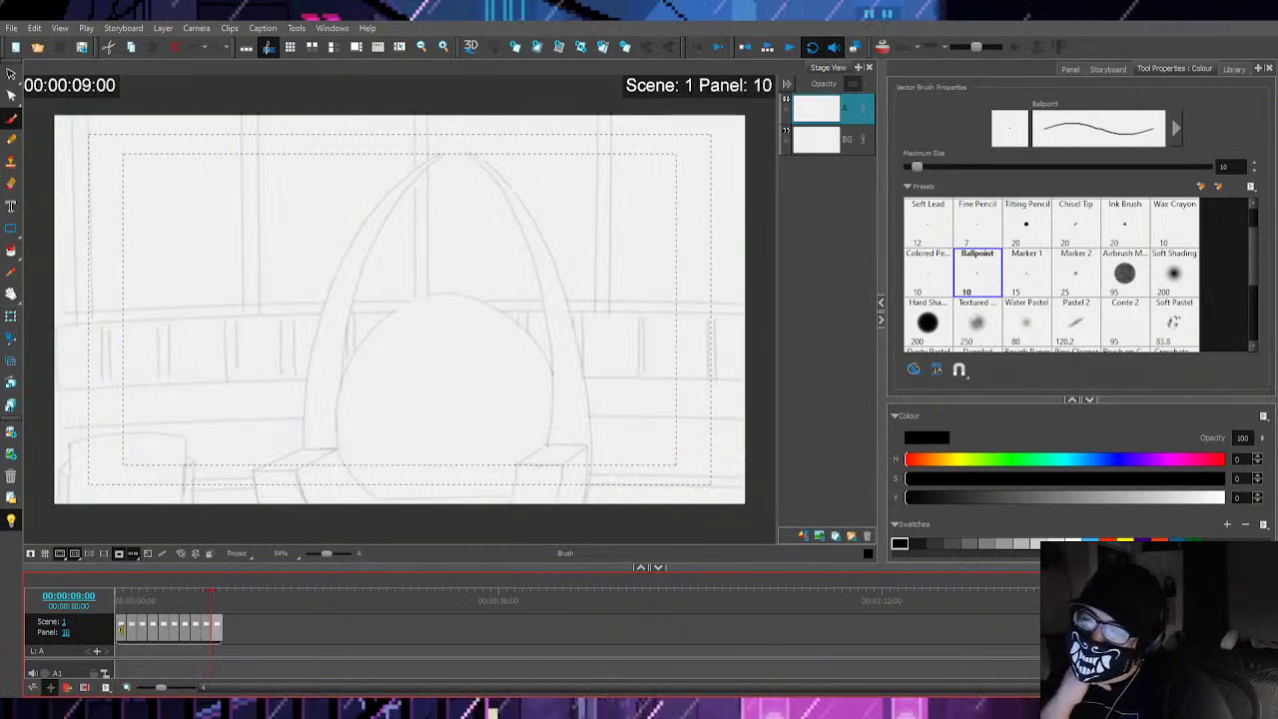
pyautogui.press('Left')
pyautogui.press('Right')
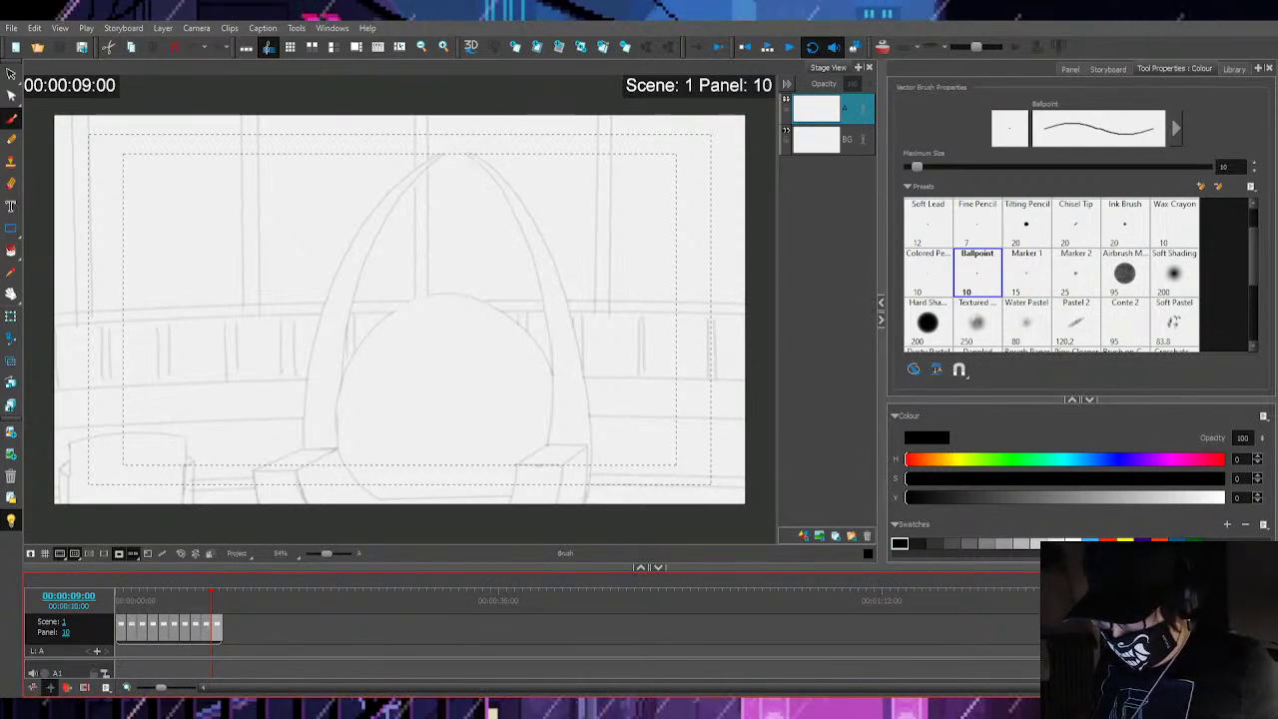
# Add a new panel after panel 10 and activate its BG layer with the dark purple swatch as drawing colour
pyautogui.click(219, 631)
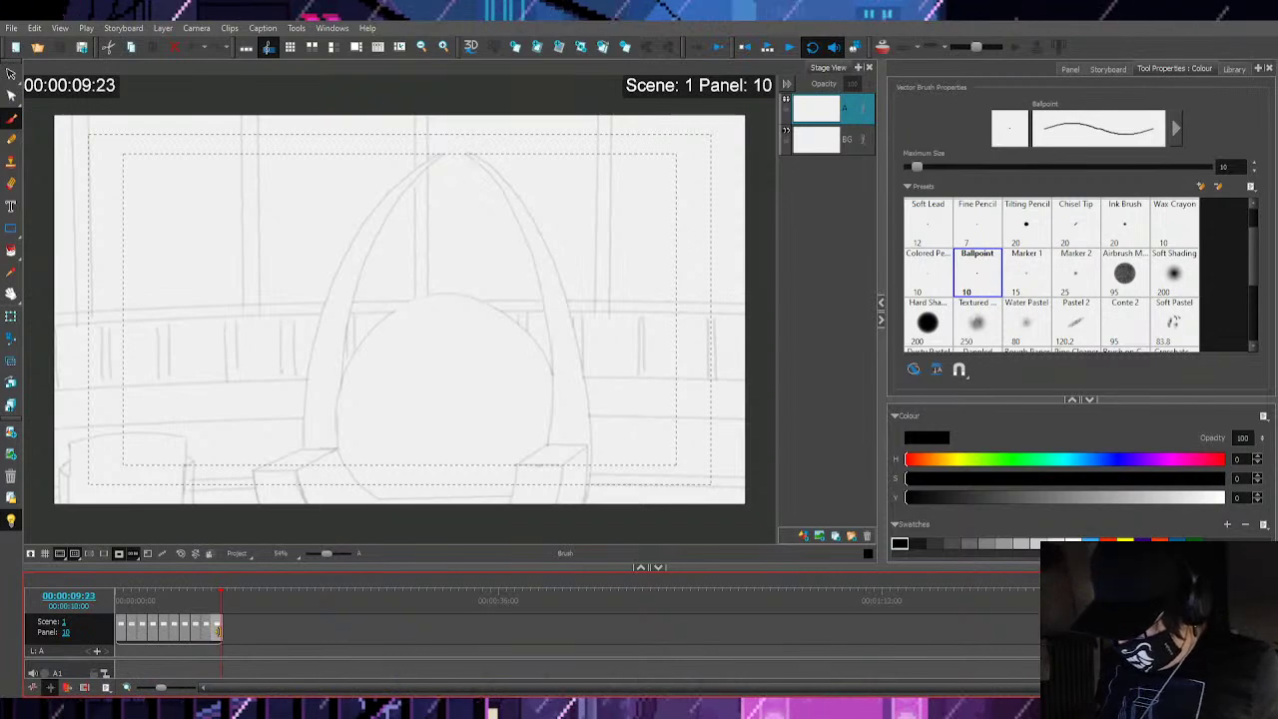
pyautogui.press('p')
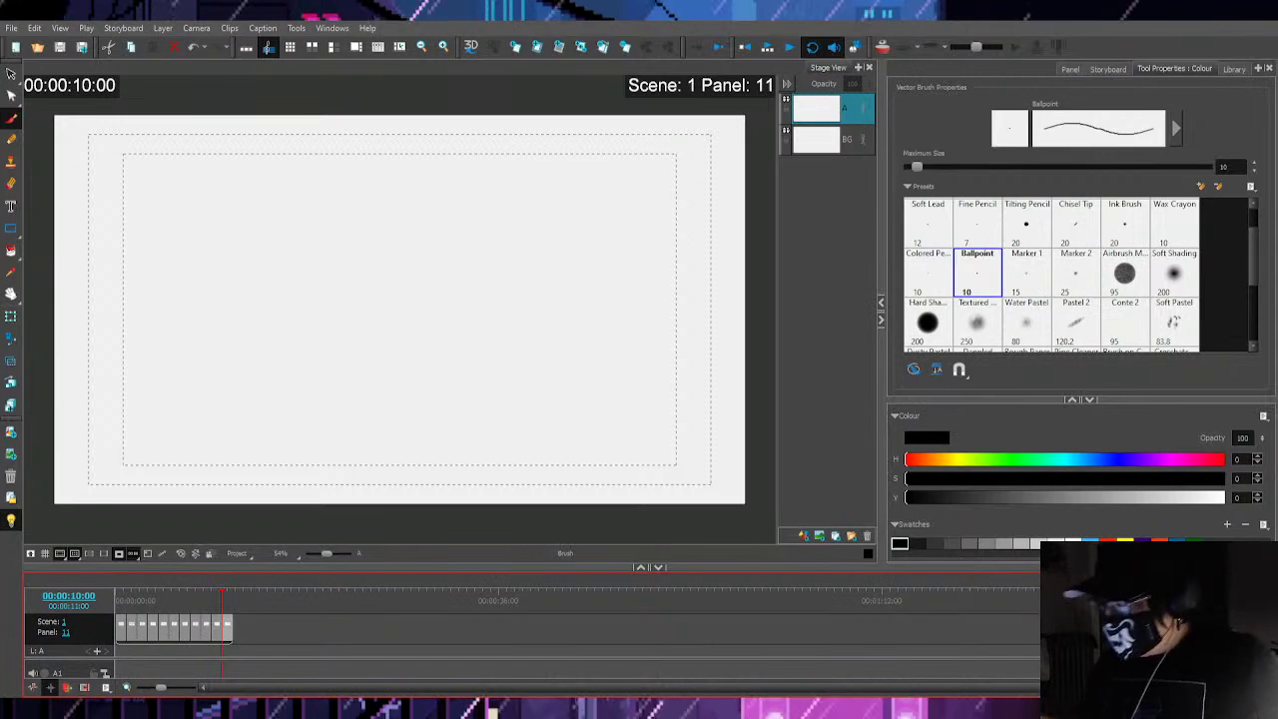
pyautogui.click(854, 139)
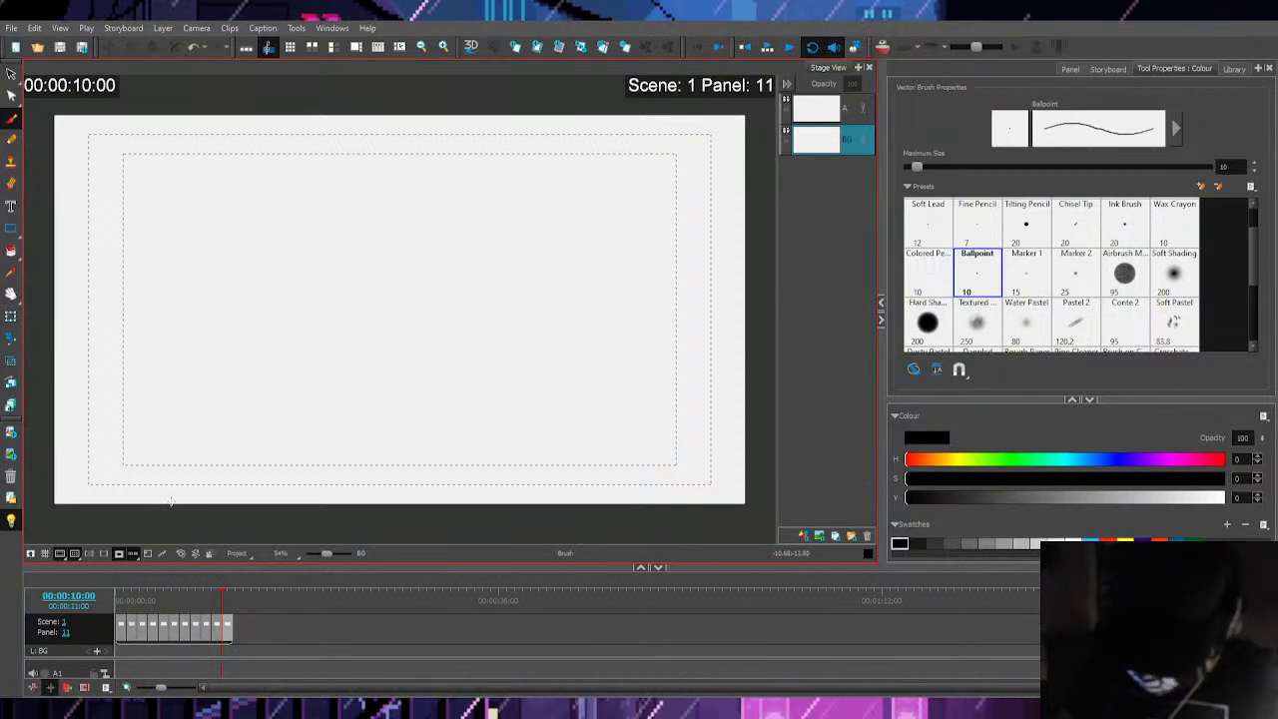
pyautogui.click(1092, 540)
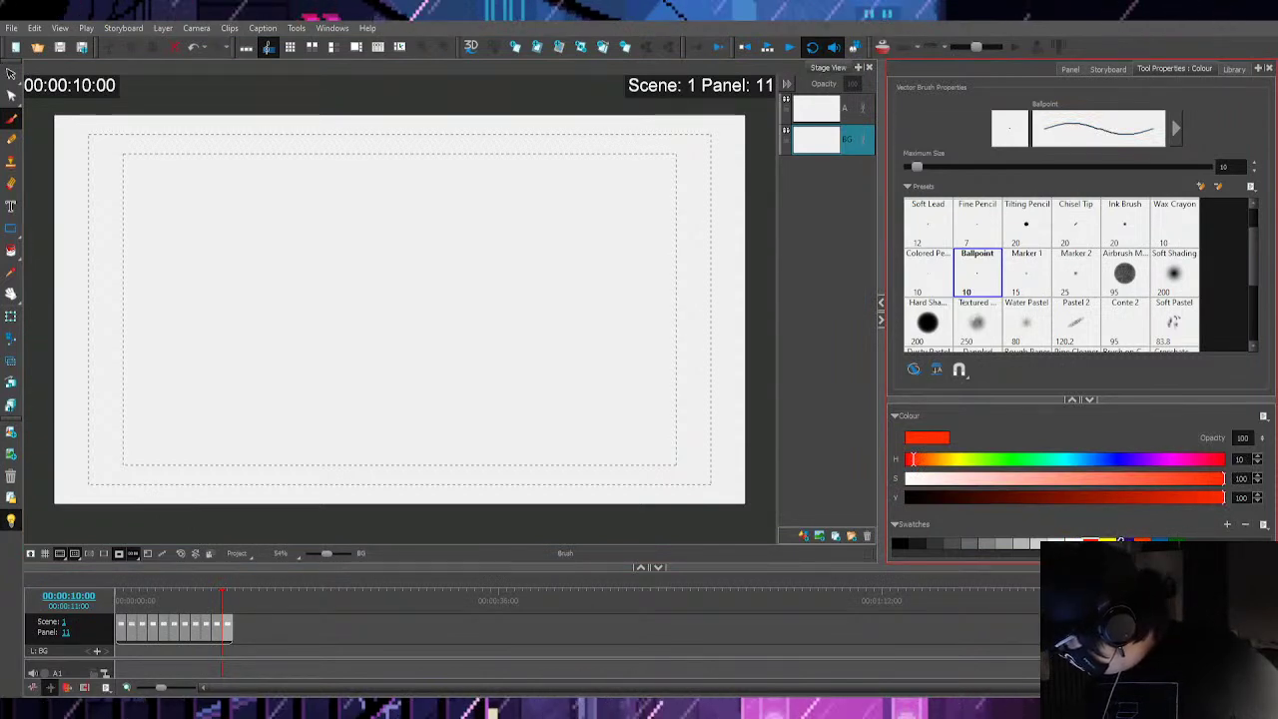
pyautogui.click(1108, 540)
pyautogui.click(1244, 527)
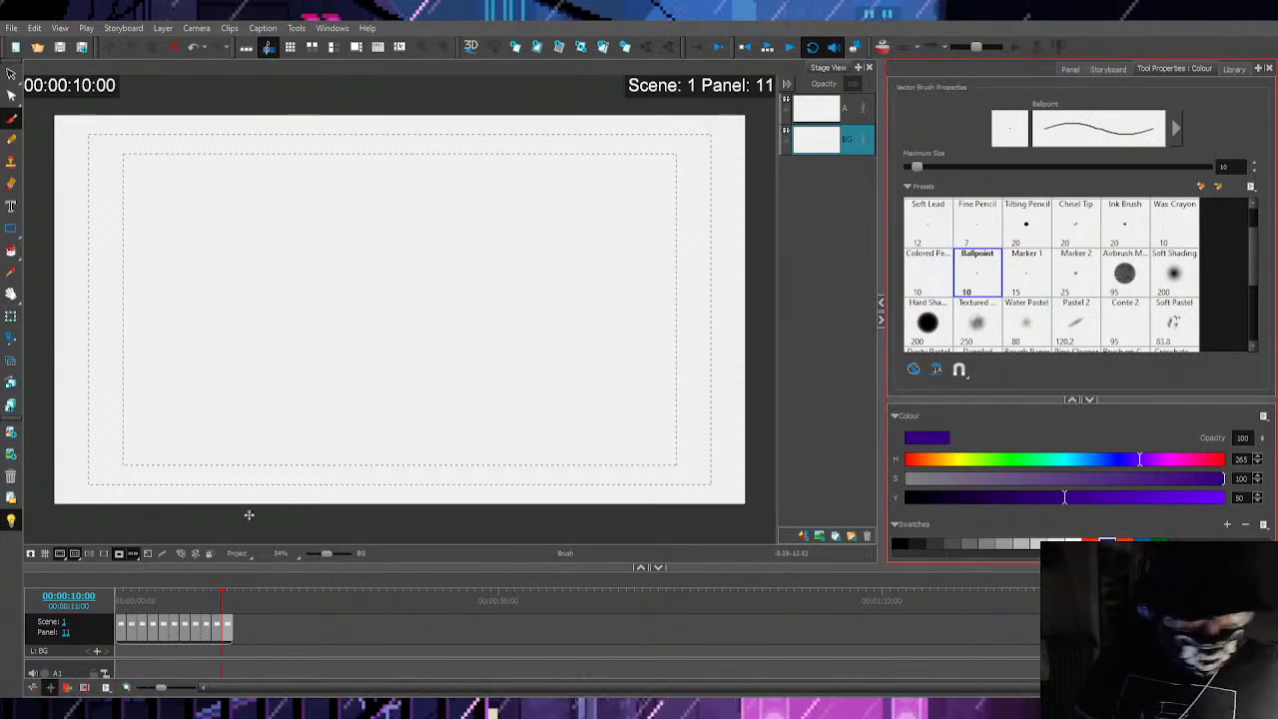
# Draw an open three-sided trapezoid with straight lines in the panel's lower centre, redoing its right edge and running it to the bottom edge
pyautogui.moveTo(254, 508)
pyautogui.mouseDown()
pyautogui.moveTo(361, 333)
pyautogui.moveTo(343, 358)
pyautogui.moveTo(330, 354)
pyautogui.moveTo(337, 327)
pyautogui.moveTo(627, 336)
pyautogui.moveTo(638, 350)
pyautogui.moveTo(642, 338)
pyautogui.moveTo(645, 507)
pyautogui.mouseUp()
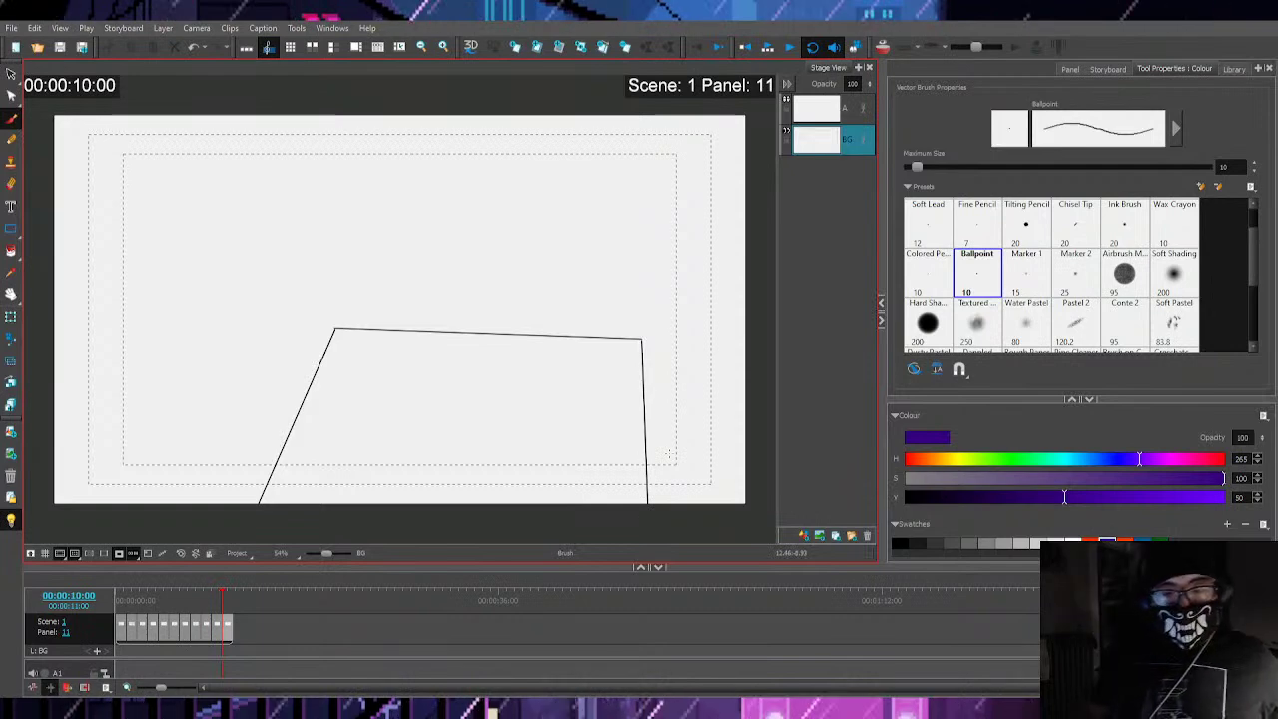
pyautogui.hotkey('ctrl', 'z')
pyautogui.moveTo(642, 339); pyautogui.dragTo(649, 507)
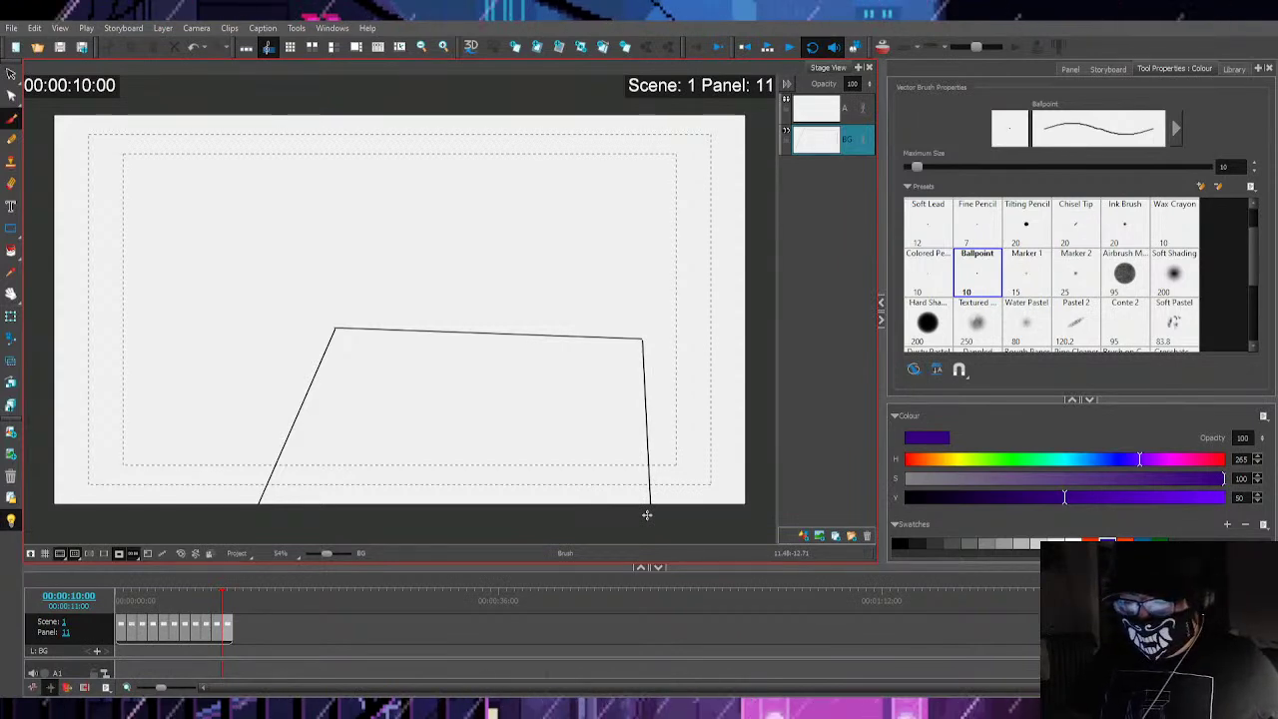
# On layer A, sketch a wide arch of loose overlapping strokes above the trapezoid, spanning the panel's full width
pyautogui.click(839, 110)
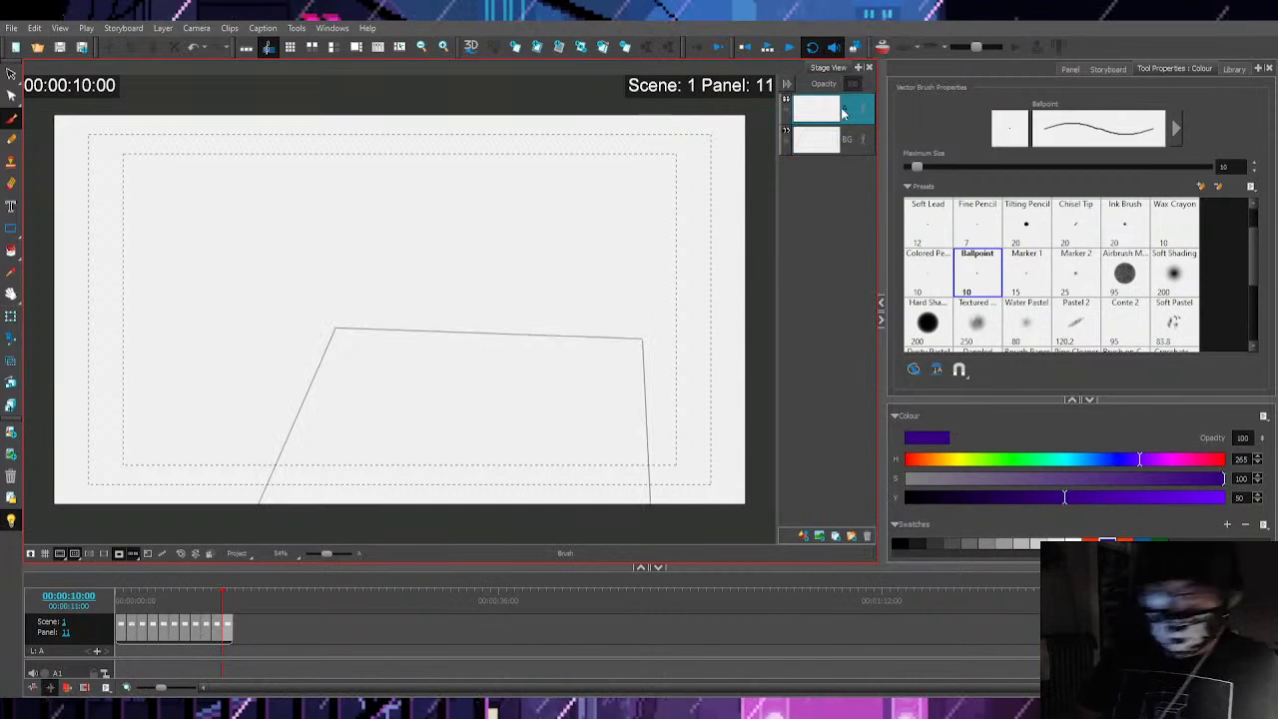
pyautogui.moveTo(50, 444)
pyautogui.mouseDown()
pyautogui.moveTo(149, 309)
pyautogui.moveTo(234, 268)
pyautogui.moveTo(406, 233)
pyautogui.mouseUp()
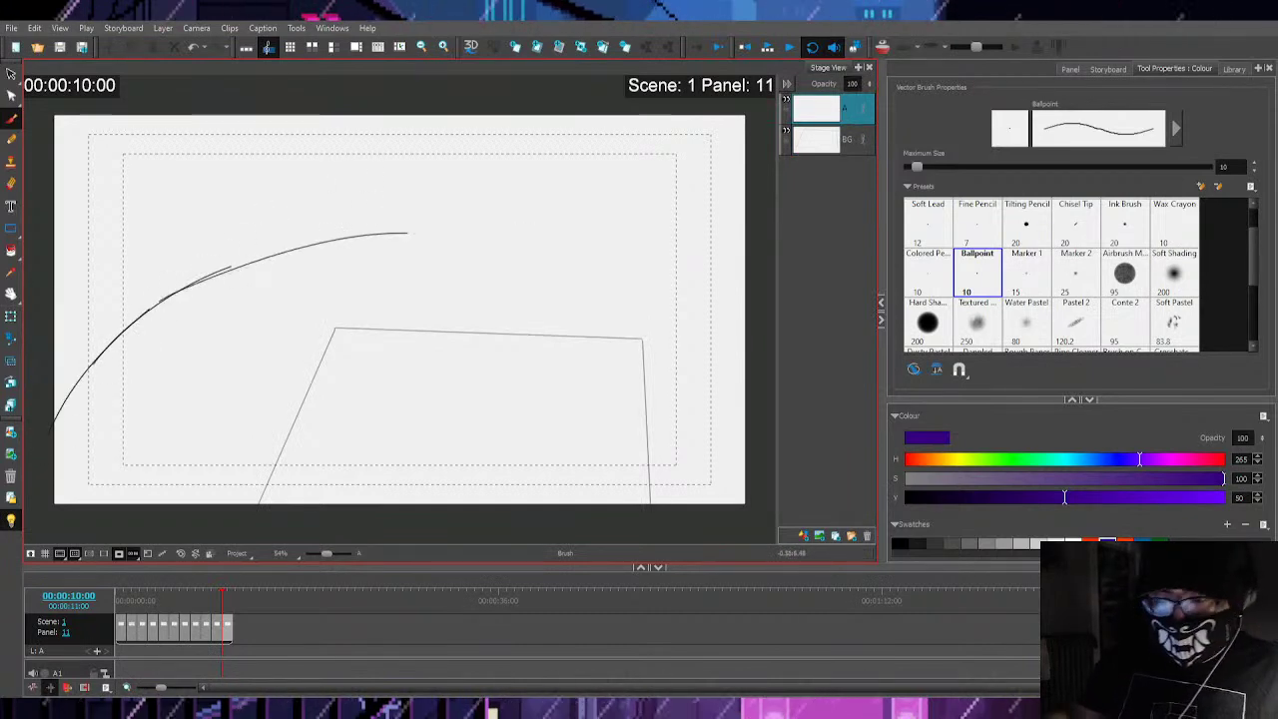
pyautogui.moveTo(233, 268)
pyautogui.mouseDown()
pyautogui.moveTo(427, 221)
pyautogui.moveTo(585, 260)
pyautogui.mouseUp()
pyautogui.moveTo(413, 211)
pyautogui.mouseDown()
pyautogui.moveTo(630, 258)
pyautogui.moveTo(715, 298)
pyautogui.mouseUp()
pyautogui.moveTo(497, 224)
pyautogui.mouseDown()
pyautogui.moveTo(575, 244)
pyautogui.moveTo(759, 334)
pyautogui.mouseUp()
pyautogui.moveTo(710, 300)
pyautogui.mouseDown()
pyautogui.moveTo(237, 263)
pyautogui.moveTo(747, 319)
pyautogui.moveTo(672, 277)
pyautogui.moveTo(156, 299)
pyautogui.moveTo(80, 366)
pyautogui.mouseUp()
pyautogui.moveTo(144, 314); pyautogui.dragTo(76, 413)
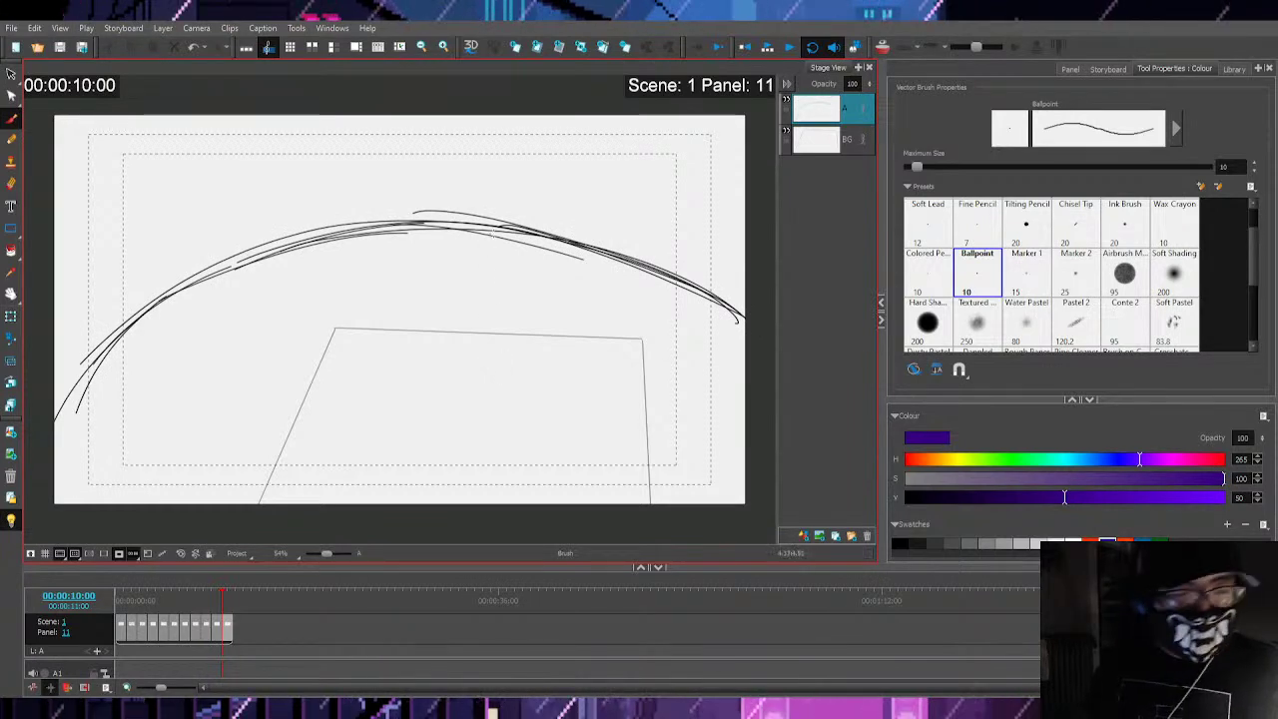
# Sketch a second curve above the arch, rising from the panel's left edge toward the centre
pyautogui.moveTo(52, 338); pyautogui.dragTo(182, 233)
pyautogui.moveTo(41, 339); pyautogui.dragTo(170, 236)
pyautogui.moveTo(78, 302)
pyautogui.mouseDown()
pyautogui.moveTo(189, 226)
pyautogui.moveTo(309, 185)
pyautogui.mouseUp()
pyautogui.moveTo(170, 237); pyautogui.dragTo(444, 182)
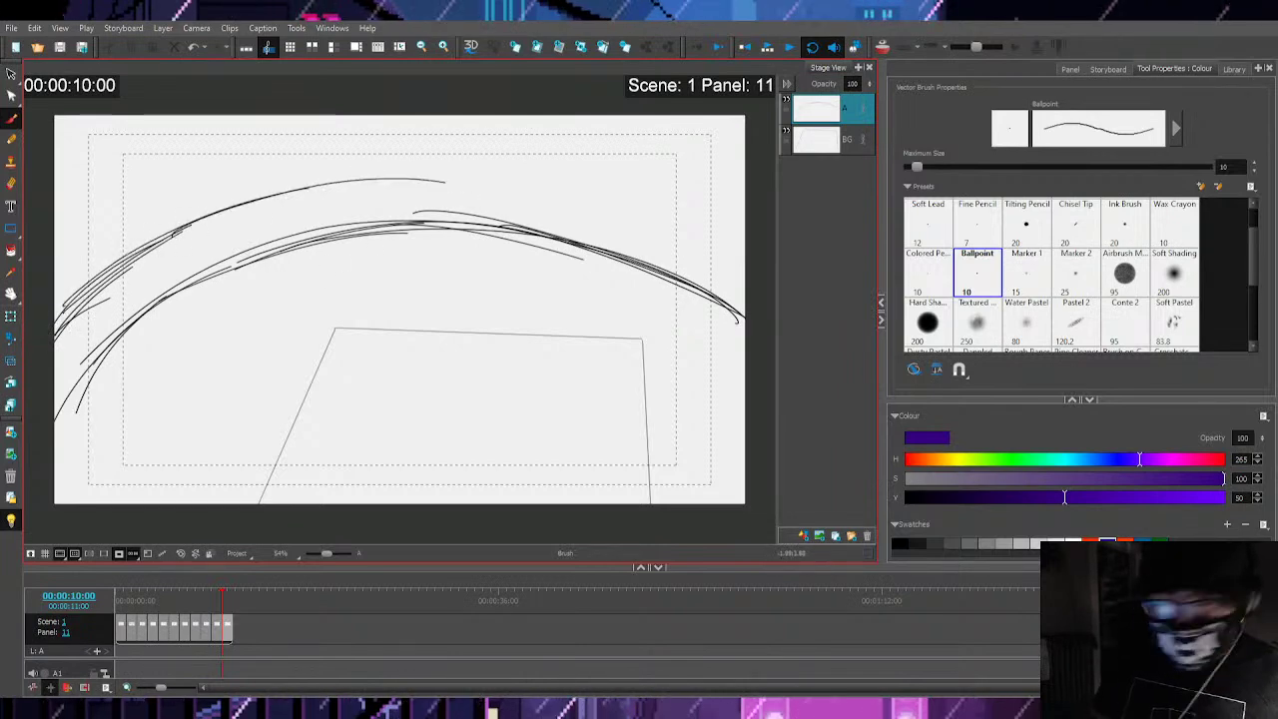
pyautogui.moveTo(50, 326); pyautogui.dragTo(236, 203)
pyautogui.moveTo(154, 240)
pyautogui.mouseDown()
pyautogui.moveTo(281, 168)
pyautogui.moveTo(388, 165)
pyautogui.mouseUp()
# Undo all the arch strokes drawn on layer A
pyautogui.hotkey('ctrl', 'z')
pyautogui.hotkey('ctrl', 'z')
pyautogui.hotkey('ctrl', 'z')
pyautogui.hotkey('ctrl', 'z')
pyautogui.hotkey('ctrl', 'z')
pyautogui.hotkey('ctrl', 'z')
pyautogui.hotkey('ctrl', 'z')
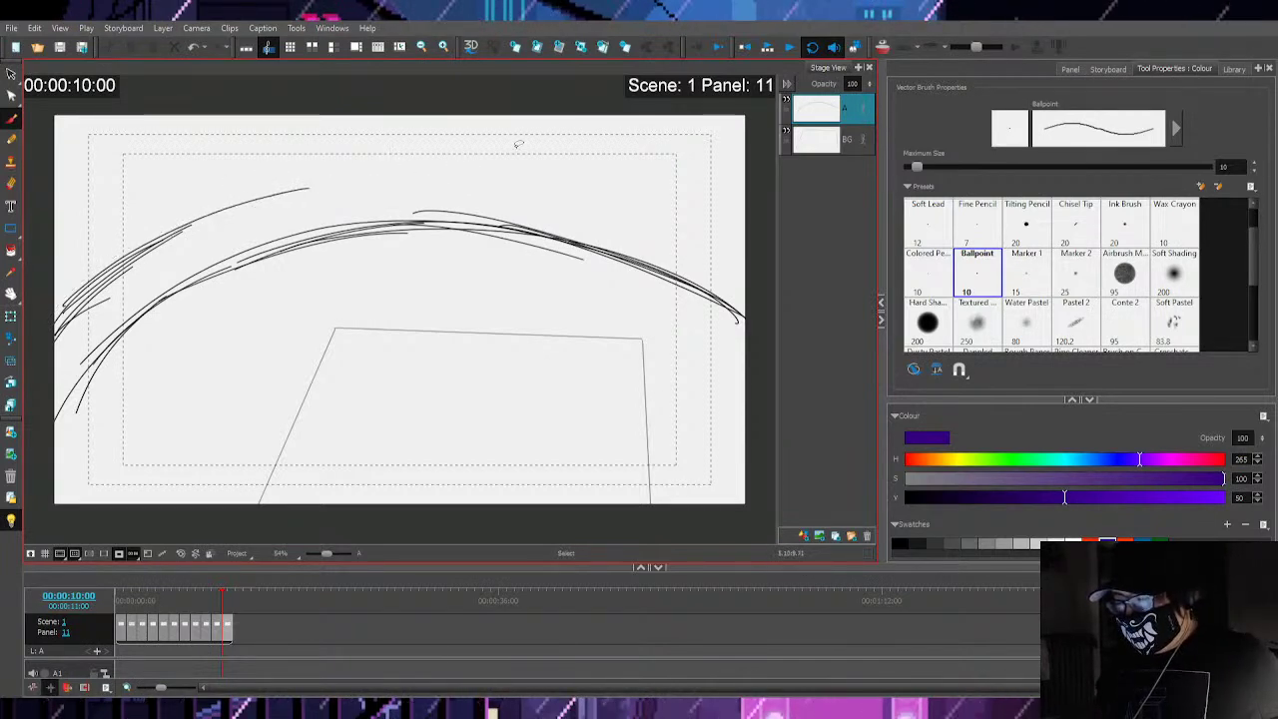
pyautogui.hotkey('ctrl', 'z')
pyautogui.hotkey('ctrl', 'z')
pyautogui.hotkey('ctrl', 'z')
pyautogui.hotkey('ctrl', 'z')
pyautogui.hotkey('ctrl', 'z')
pyautogui.hotkey('ctrl', 'z')
pyautogui.hotkey('ctrl', 'z')
pyautogui.hotkey('ctrl', 'z')
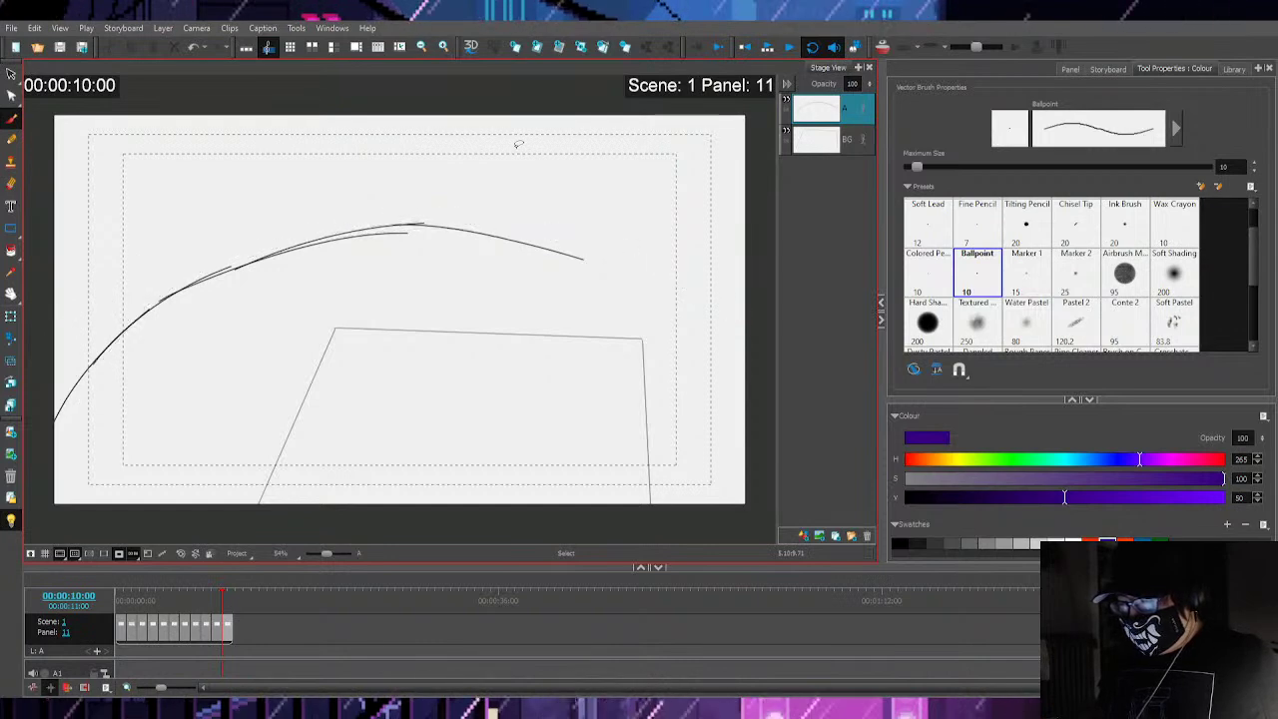
pyautogui.hotkey('ctrl', 'z')
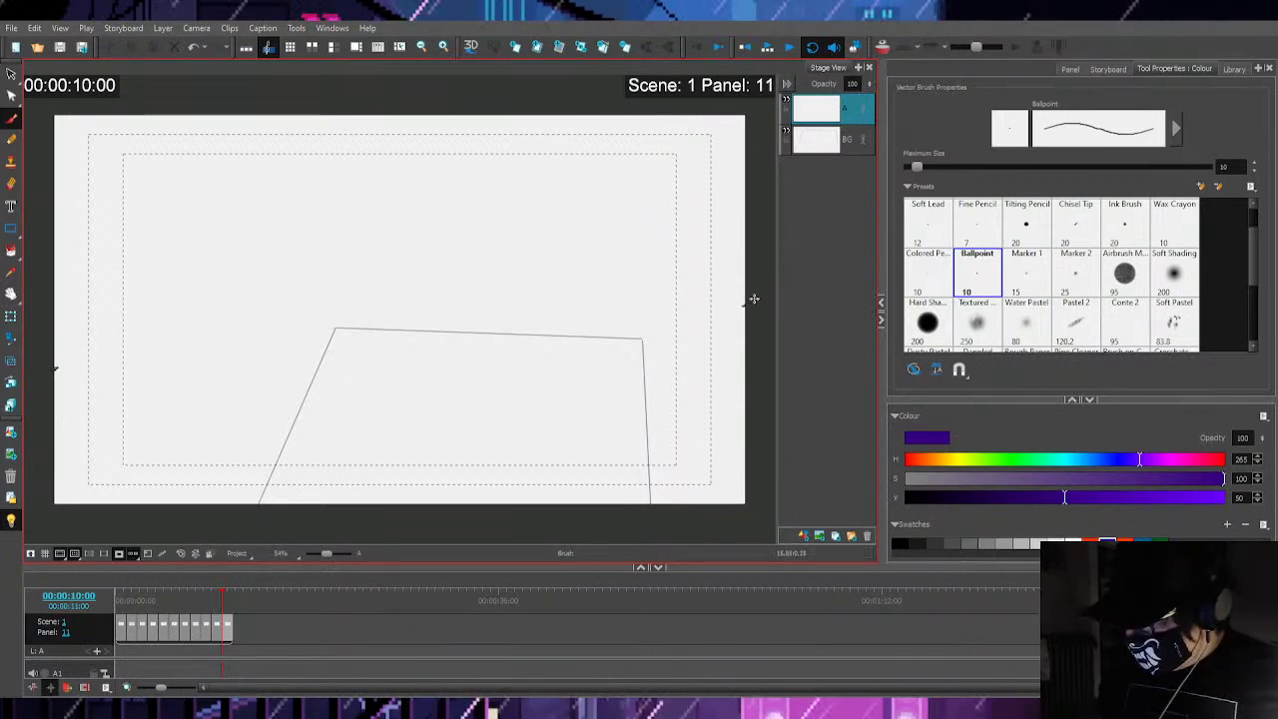
# On layer A, sketch a shallower wide arch from the left to the right edge of the panel and move it slightly lower
pyautogui.moveTo(56, 368)
pyautogui.mouseDown()
pyautogui.moveTo(106, 316)
pyautogui.moveTo(217, 268)
pyautogui.mouseUp()
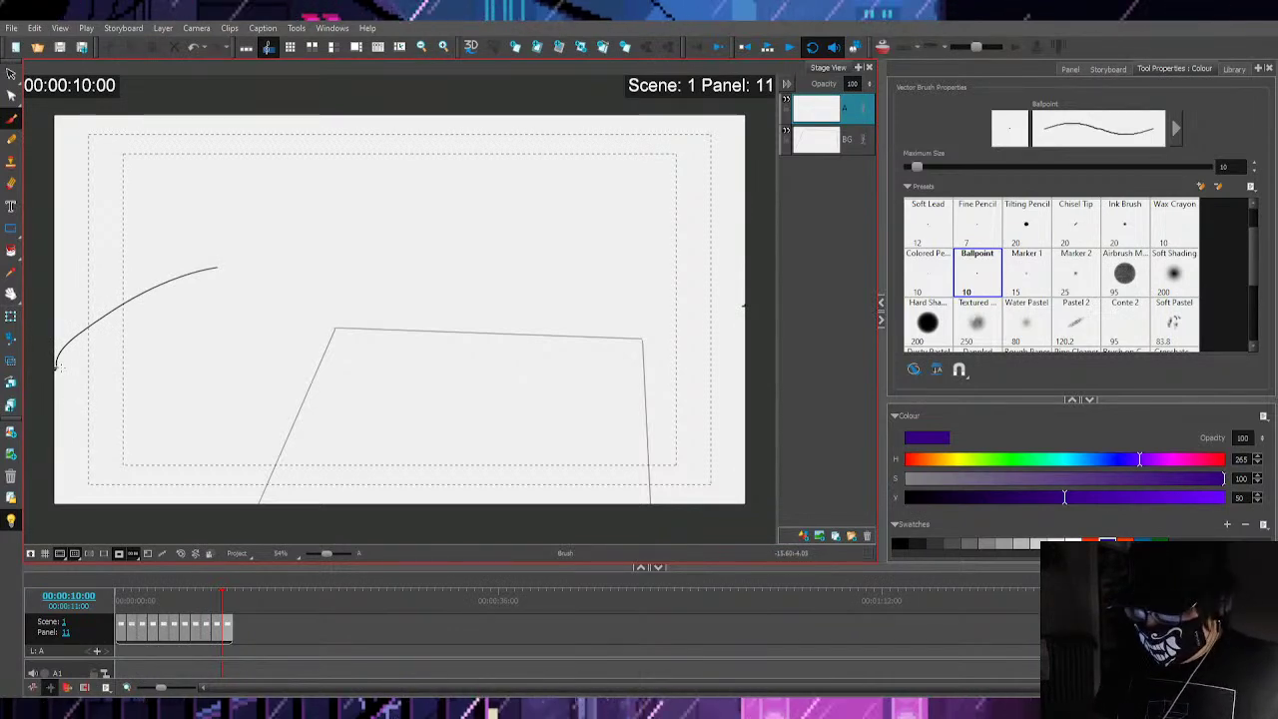
pyautogui.moveTo(56, 368)
pyautogui.mouseDown()
pyautogui.moveTo(280, 241)
pyautogui.moveTo(539, 231)
pyautogui.mouseUp()
pyautogui.moveTo(631, 253)
pyautogui.mouseDown()
pyautogui.moveTo(767, 313)
pyautogui.moveTo(543, 229)
pyautogui.moveTo(62, 355)
pyautogui.mouseUp()
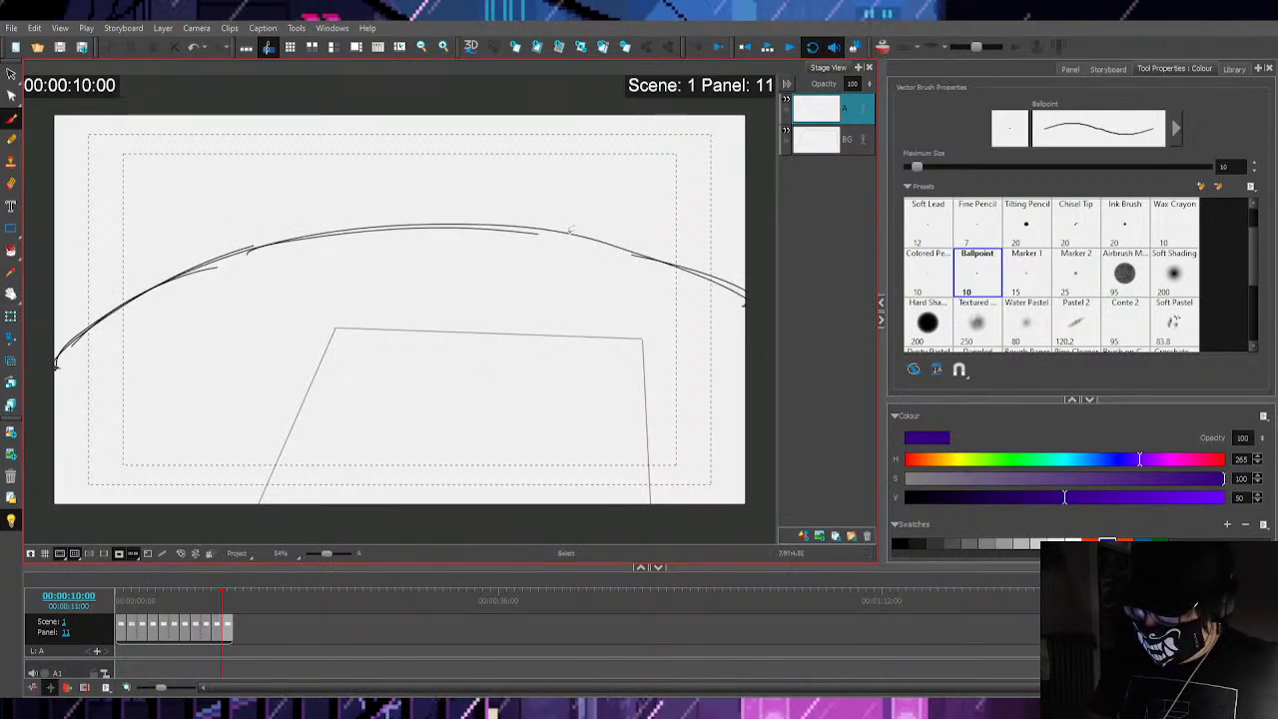
pyautogui.moveTo(569, 188)
pyautogui.mouseDown()
pyautogui.moveTo(130, 332)
pyautogui.moveTo(476, 102)
pyautogui.moveTo(40, 322)
pyautogui.mouseUp()
pyautogui.moveTo(487, 227); pyautogui.dragTo(492, 272)
pyautogui.hotkey('alt', 'b')
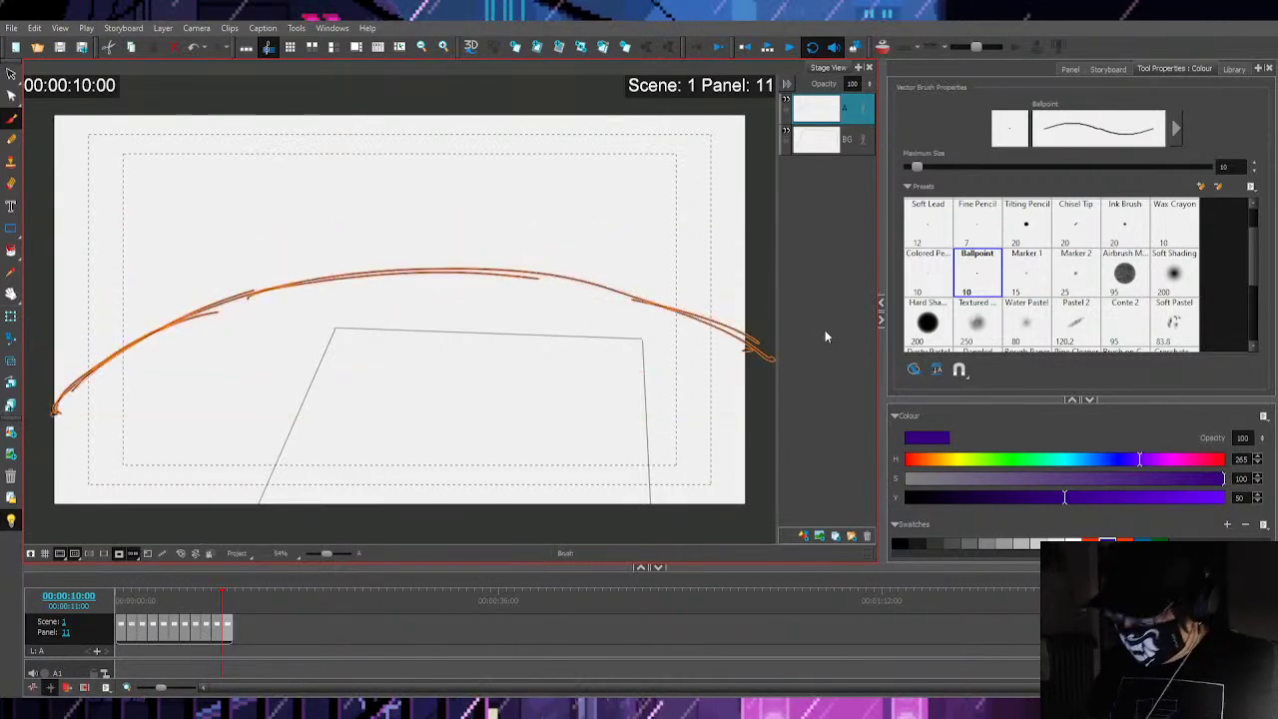
# Try shifting the trapezoid on the BG layer down and left, and rotating it clockwise
pyautogui.click(864, 139)
pyautogui.hotkey('alt', 's')
pyautogui.moveTo(459, 300)
pyautogui.mouseDown()
pyautogui.moveTo(338, 313)
pyautogui.moveTo(613, 267)
pyautogui.moveTo(509, 280)
pyautogui.mouseUp()
pyautogui.moveTo(545, 337)
pyautogui.mouseDown()
pyautogui.moveTo(539, 376)
pyautogui.moveTo(525, 365)
pyautogui.mouseUp()
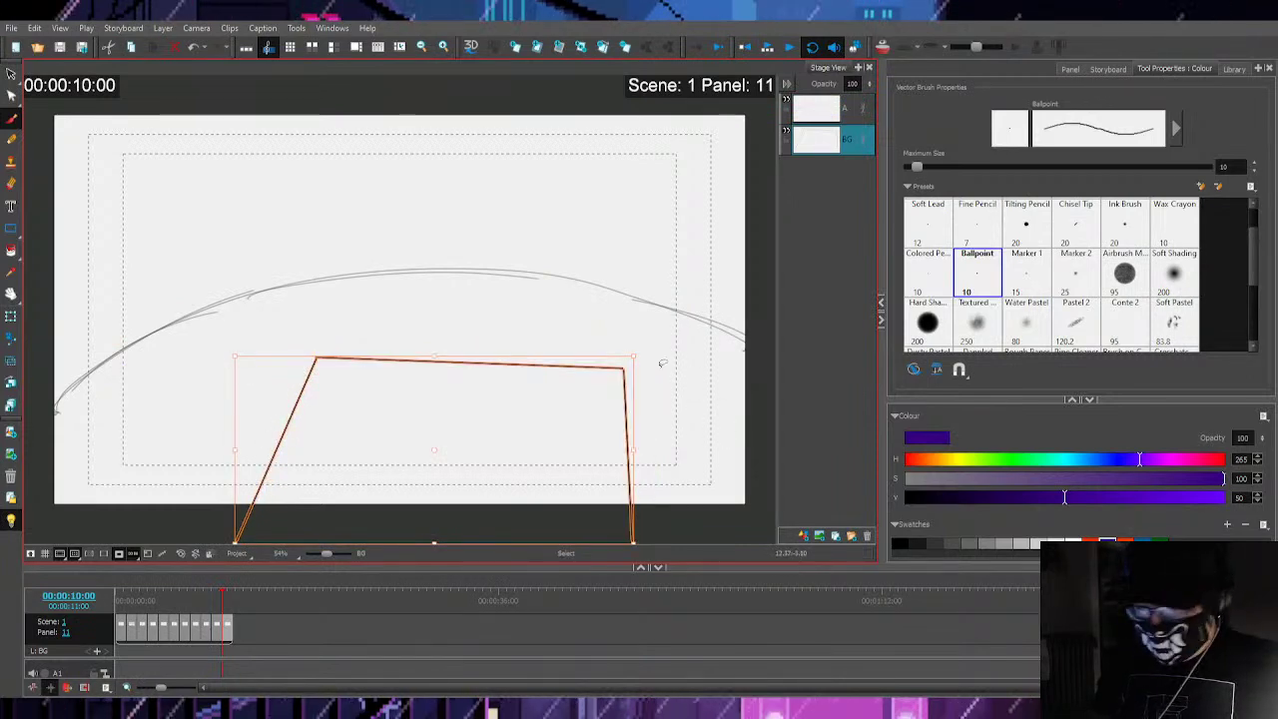
pyautogui.moveTo(228, 349); pyautogui.dragTo(250, 322)
pyautogui.hotkey('alt', 'e')
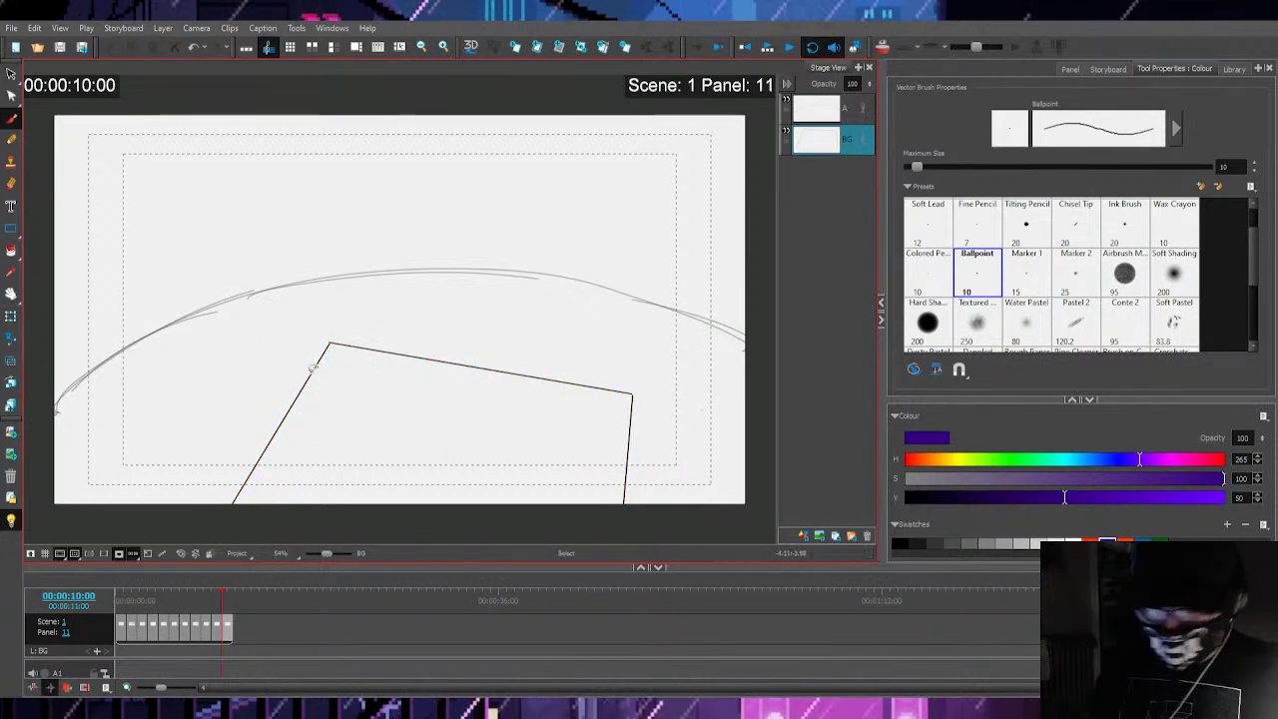
# Undo the last trapezoid adjustment and delete the trapezoid from the BG layer
pyautogui.hotkey('ctrl', 'z')
pyautogui.hotkey('alt', 'b')
pyautogui.press('Delete')
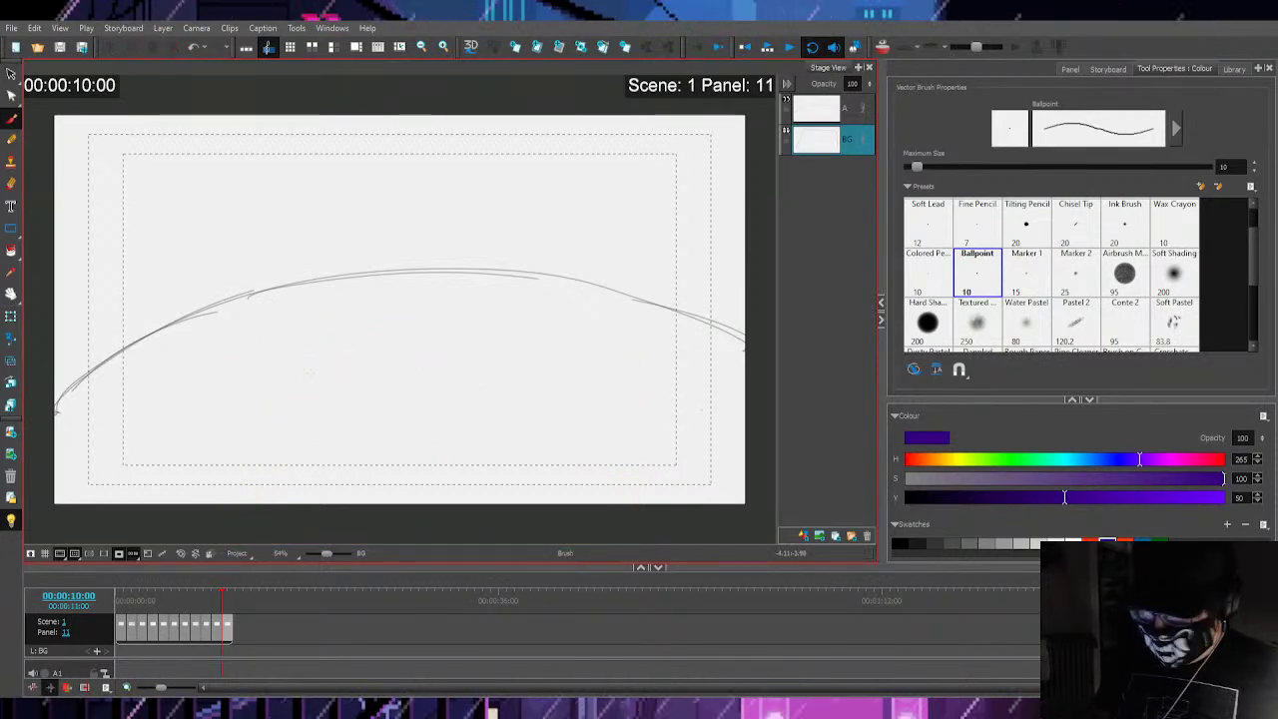
# On the BG layer, draw a smaller open trapezoid from three straight lines below the arch and move it slightly right
pyautogui.moveTo(305, 384); pyautogui.dragTo(268, 527)
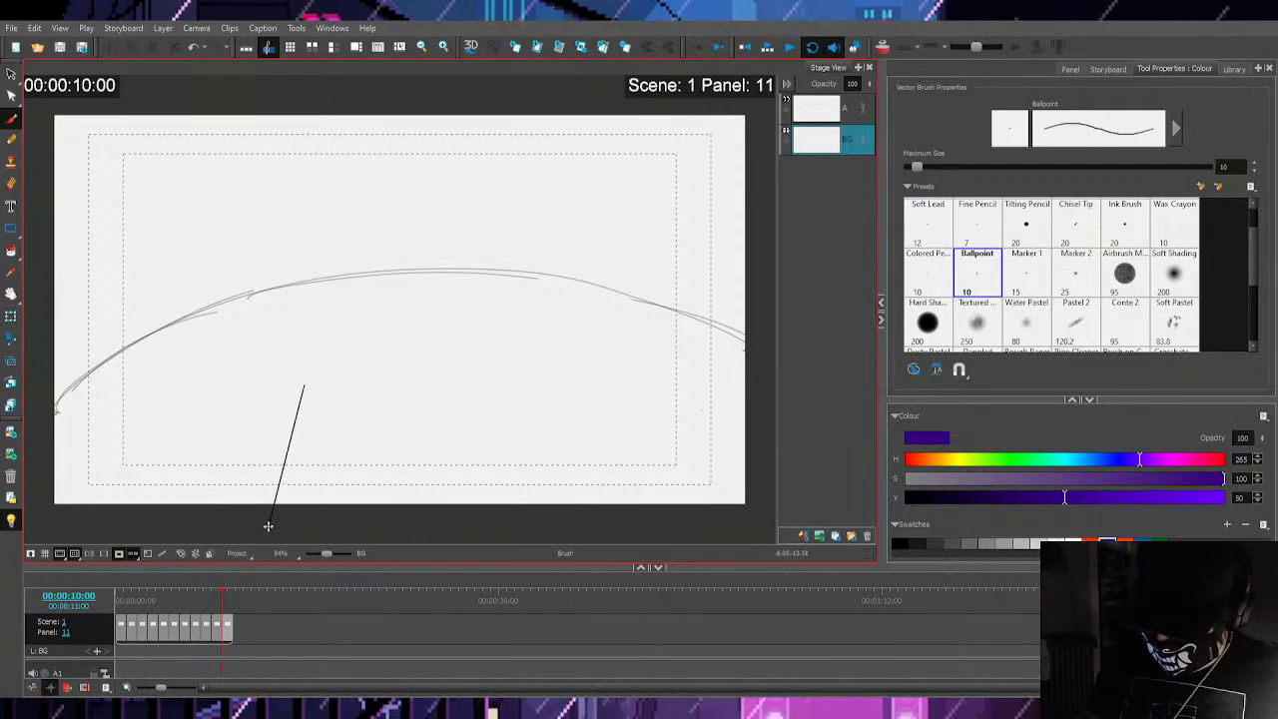
pyautogui.moveTo(308, 381)
pyautogui.mouseDown()
pyautogui.moveTo(582, 410)
pyautogui.moveTo(590, 388)
pyautogui.moveTo(605, 537)
pyautogui.mouseUp()
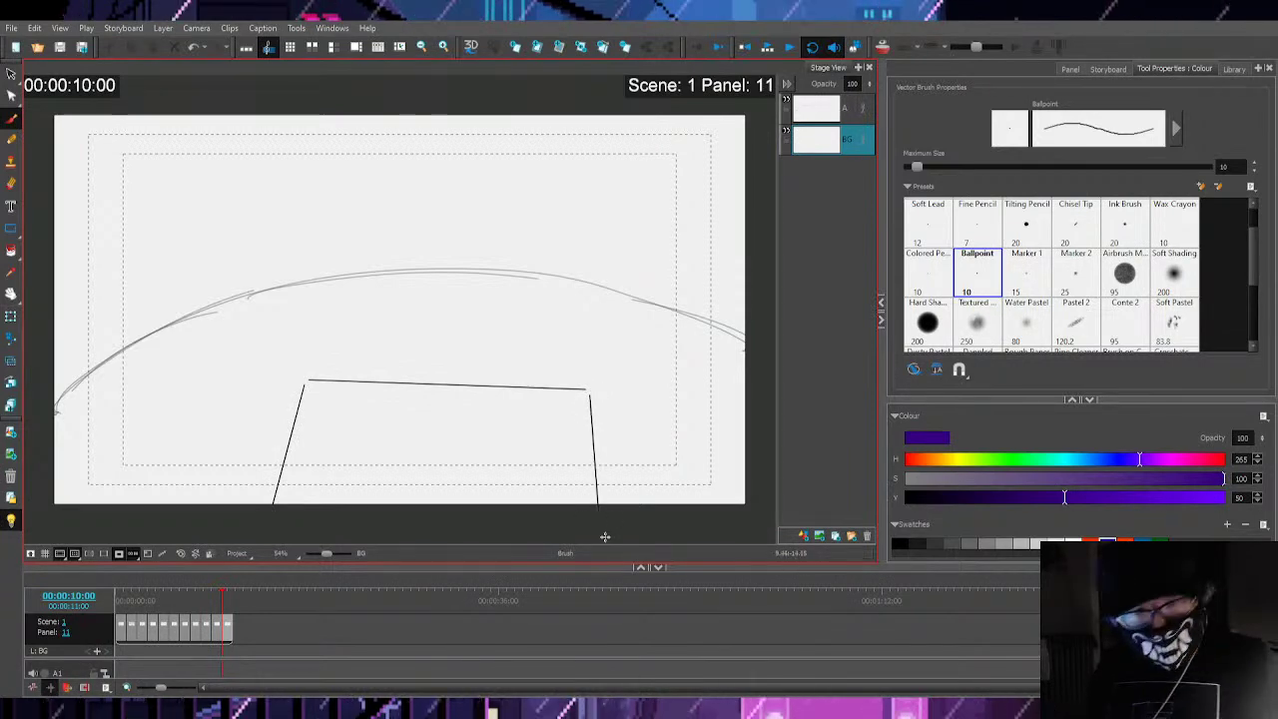
pyautogui.moveTo(640, 472)
pyautogui.mouseDown()
pyautogui.moveTo(577, 504)
pyautogui.moveTo(579, 374)
pyautogui.mouseUp()
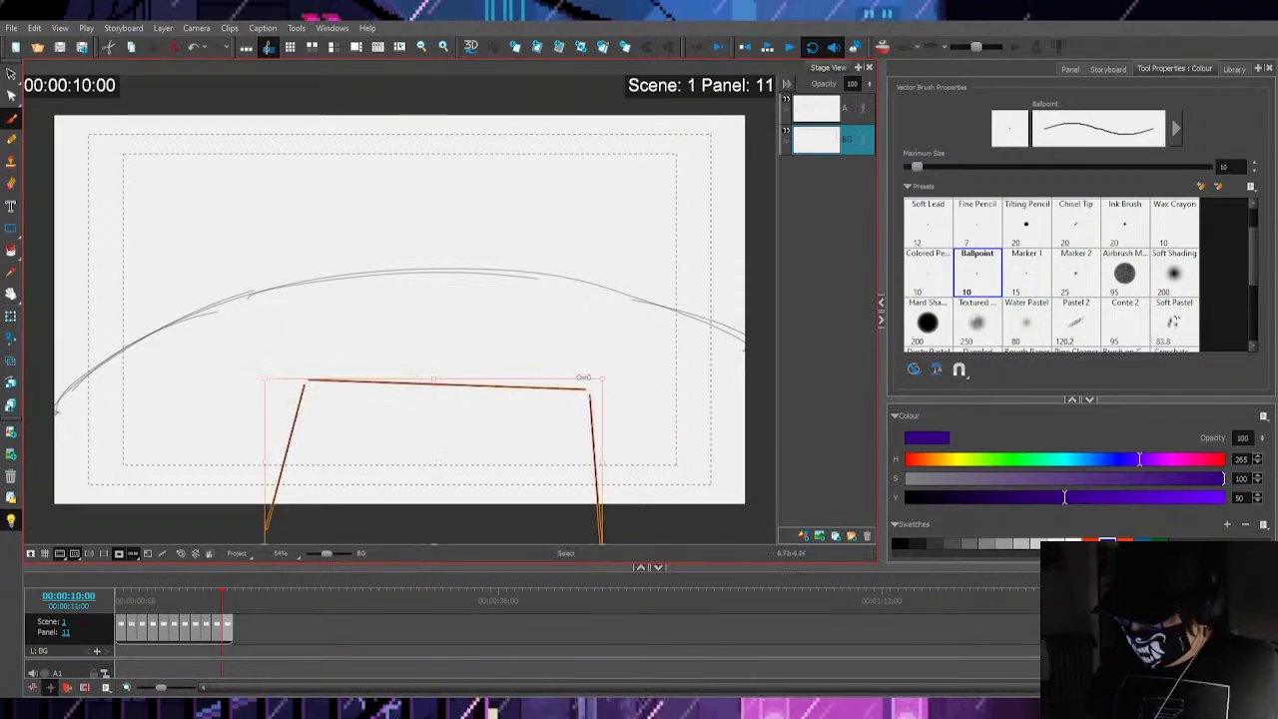
pyautogui.moveTo(593, 420); pyautogui.dragTo(639, 421)
pyautogui.click(711, 516)
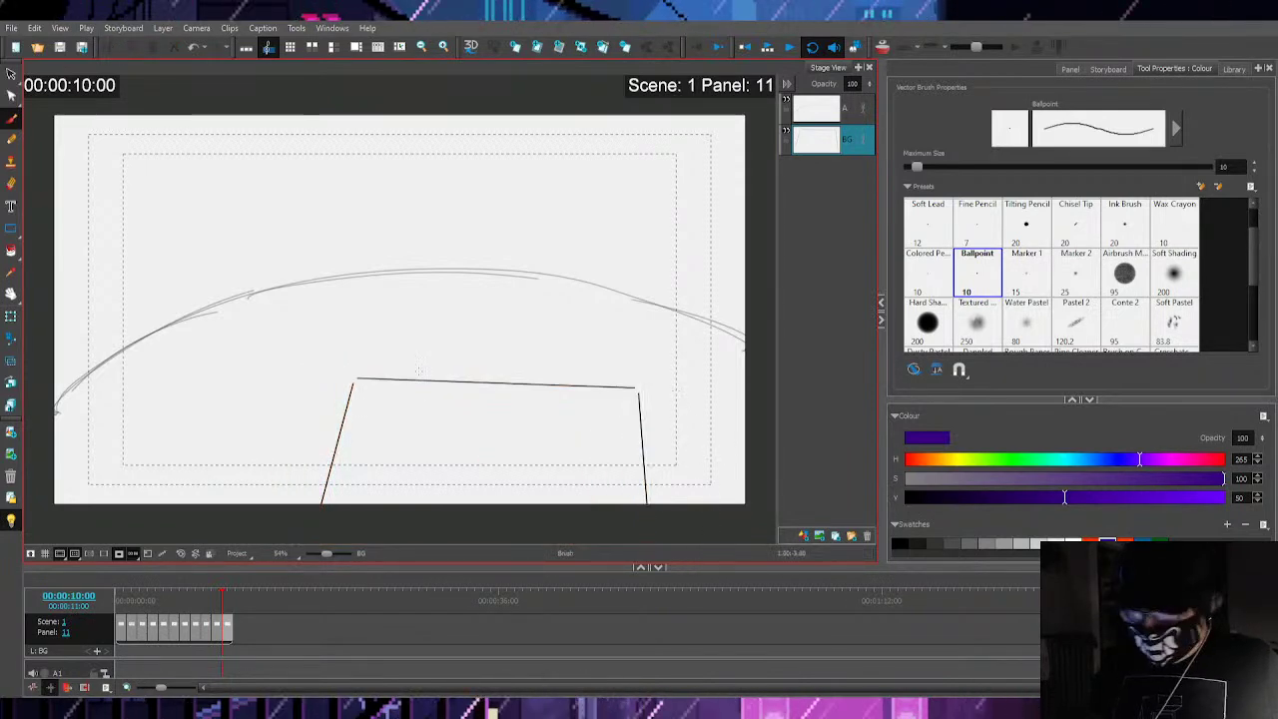
# Try redrawing the trapezoid's slanted left edge, then delete the whole trapezoid from the BG layer
pyautogui.moveTo(354, 379); pyautogui.dragTo(292, 504)
pyautogui.hotkey('ctrl', 'z')
pyautogui.moveTo(355, 381); pyautogui.dragTo(302, 508)
pyautogui.moveTo(353, 391); pyautogui.dragTo(297, 517)
pyautogui.hotkey('ctrl', 'a')
pyautogui.press('Delete')
# On layer A, sketch a rough open trapezoid platform below the arch, running off the panel's lower edge
pyautogui.click(818, 115)
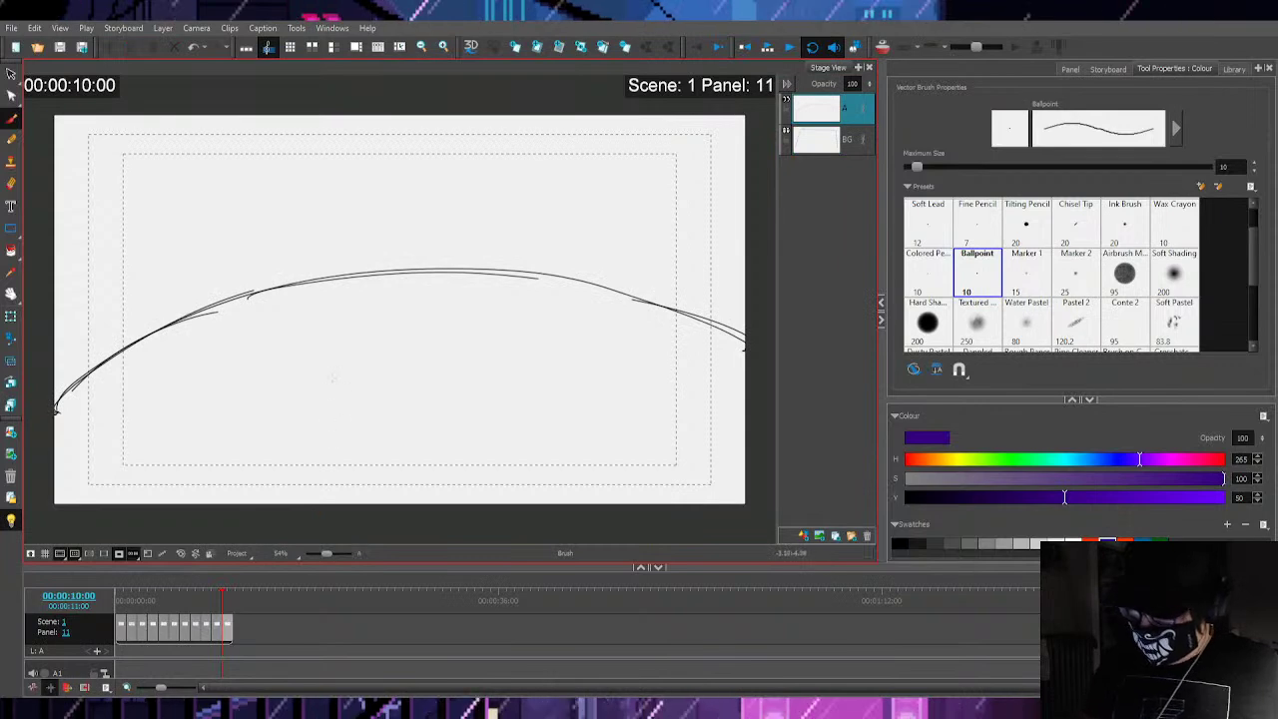
pyautogui.moveTo(301, 391); pyautogui.dragTo(261, 505)
pyautogui.moveTo(311, 378); pyautogui.dragTo(461, 372)
pyautogui.hotkey('ctrl', 'z')
pyautogui.moveTo(312, 376); pyautogui.dragTo(587, 400)
pyautogui.moveTo(420, 377); pyautogui.dragTo(563, 391)
pyautogui.moveTo(639, 408); pyautogui.dragTo(633, 505)
pyautogui.moveTo(637, 415); pyautogui.dragTo(637, 526)
pyautogui.moveTo(571, 392)
pyautogui.mouseDown()
pyautogui.moveTo(633, 407)
pyautogui.moveTo(597, 389)
pyautogui.mouseUp()
pyautogui.moveTo(637, 406)
pyautogui.mouseDown()
pyautogui.moveTo(634, 532)
pyautogui.moveTo(375, 402)
pyautogui.moveTo(551, 404)
pyautogui.moveTo(317, 376)
pyautogui.mouseUp()
pyautogui.hotkey('ctrl', 'z')
pyautogui.hotkey('ctrl', 'z')
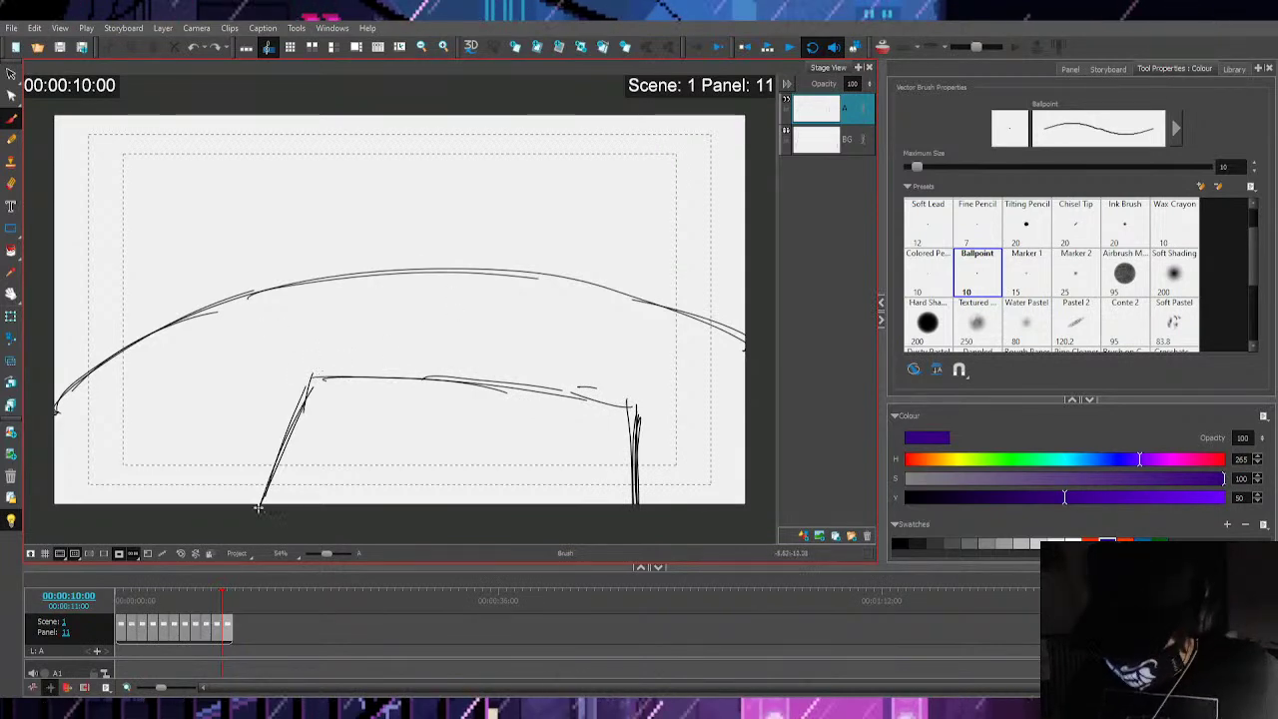
# Raise the platform's upper-left corner with new strokes and redraw its top edge sloping down to the right corner
pyautogui.moveTo(321, 367); pyautogui.dragTo(270, 487)
pyautogui.moveTo(274, 463)
pyautogui.mouseDown()
pyautogui.moveTo(330, 350)
pyautogui.moveTo(498, 384)
pyautogui.mouseUp()
pyautogui.moveTo(375, 347)
pyautogui.mouseDown()
pyautogui.moveTo(619, 408)
pyautogui.moveTo(342, 339)
pyautogui.mouseUp()
pyautogui.moveTo(341, 339)
pyautogui.mouseDown()
pyautogui.moveTo(611, 408)
pyautogui.moveTo(636, 503)
pyautogui.mouseUp()
pyautogui.hotkey('ctrl', 'z')
pyautogui.hotkey('ctrl', 'z')
pyautogui.hotkey('ctrl', 'z')
pyautogui.moveTo(326, 338); pyautogui.dragTo(570, 396)
pyautogui.moveTo(396, 352); pyautogui.dragTo(614, 399)
pyautogui.moveTo(325, 350)
pyautogui.mouseDown()
pyautogui.moveTo(630, 407)
pyautogui.moveTo(622, 513)
pyautogui.mouseUp()
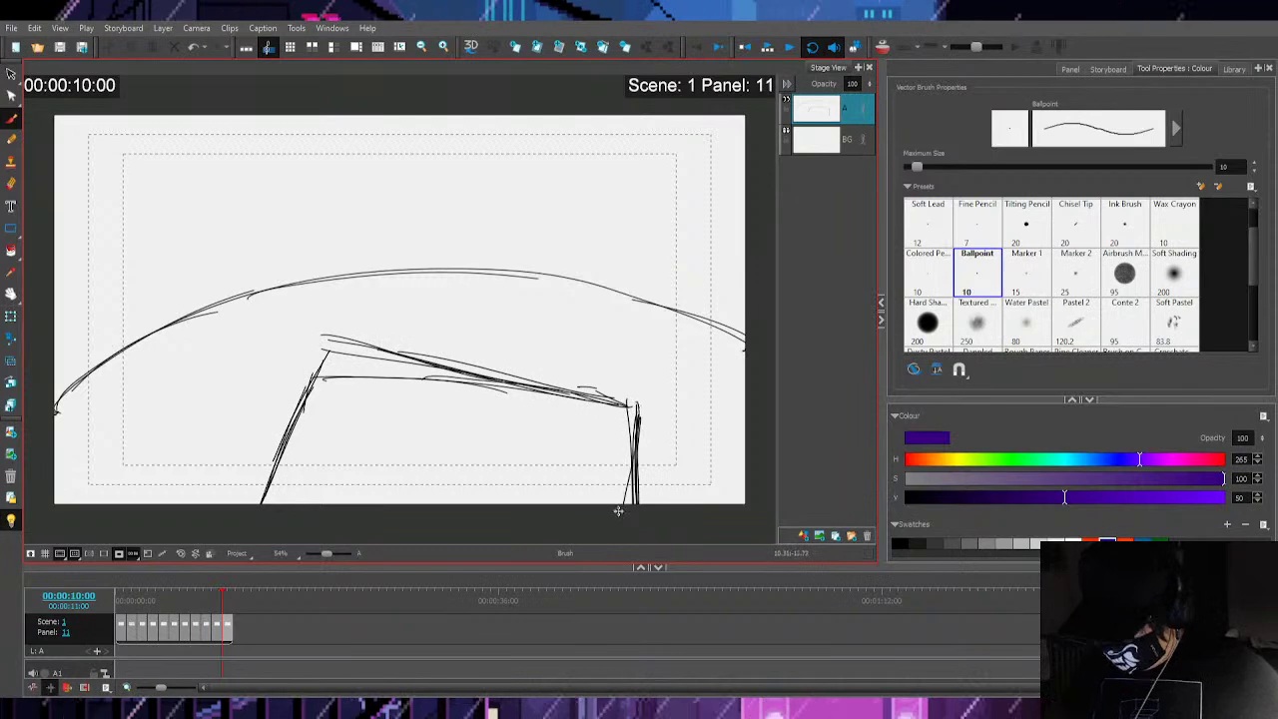
# Erase the extra strokes on the platform's right side and most of its old flat top line, then return to the brush
pyautogui.moveTo(631, 424); pyautogui.dragTo(628, 505)
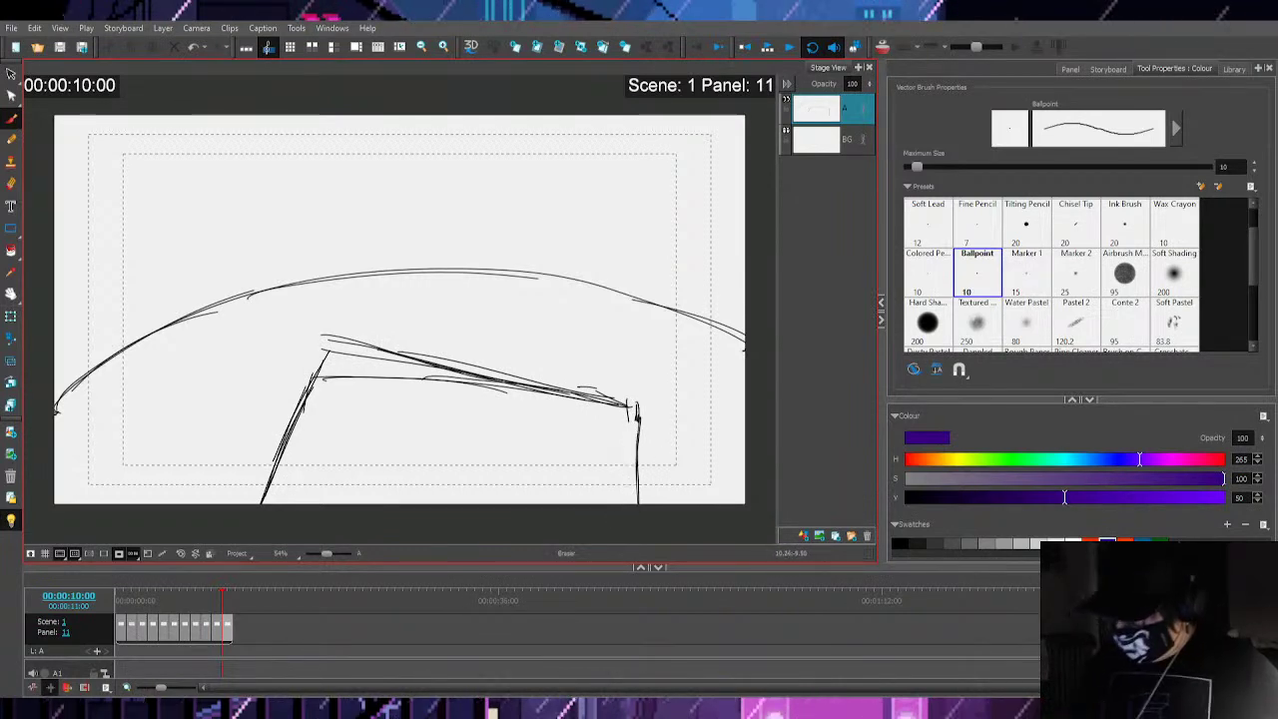
pyautogui.moveTo(324, 378); pyautogui.dragTo(510, 383)
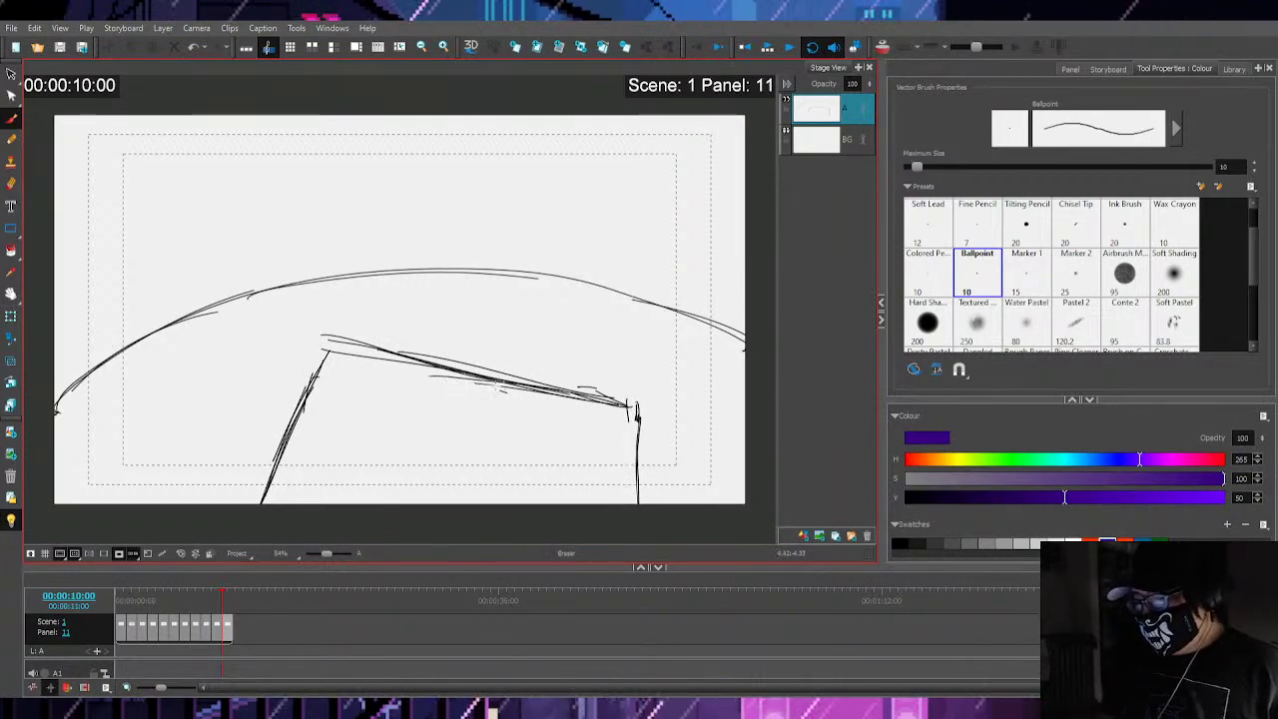
pyautogui.hotkey('alt', 'b')
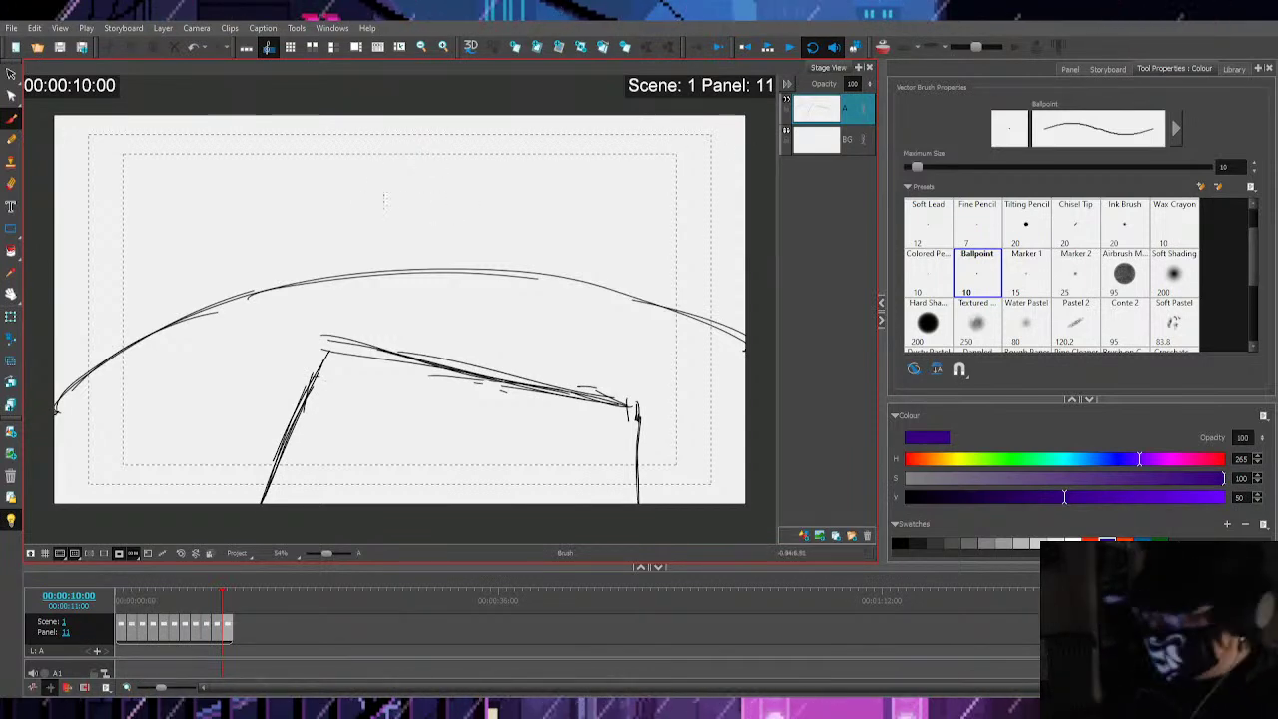
# Sketch a second arch above the first, reaching the panel's right edge, and close its left end with short vertical strokes
pyautogui.moveTo(293, 200); pyautogui.dragTo(549, 203)
pyautogui.moveTo(363, 193)
pyautogui.mouseDown()
pyautogui.moveTo(537, 189)
pyautogui.moveTo(699, 242)
pyautogui.moveTo(759, 288)
pyautogui.moveTo(671, 241)
pyautogui.mouseUp()
pyautogui.moveTo(269, 222); pyautogui.dragTo(360, 192)
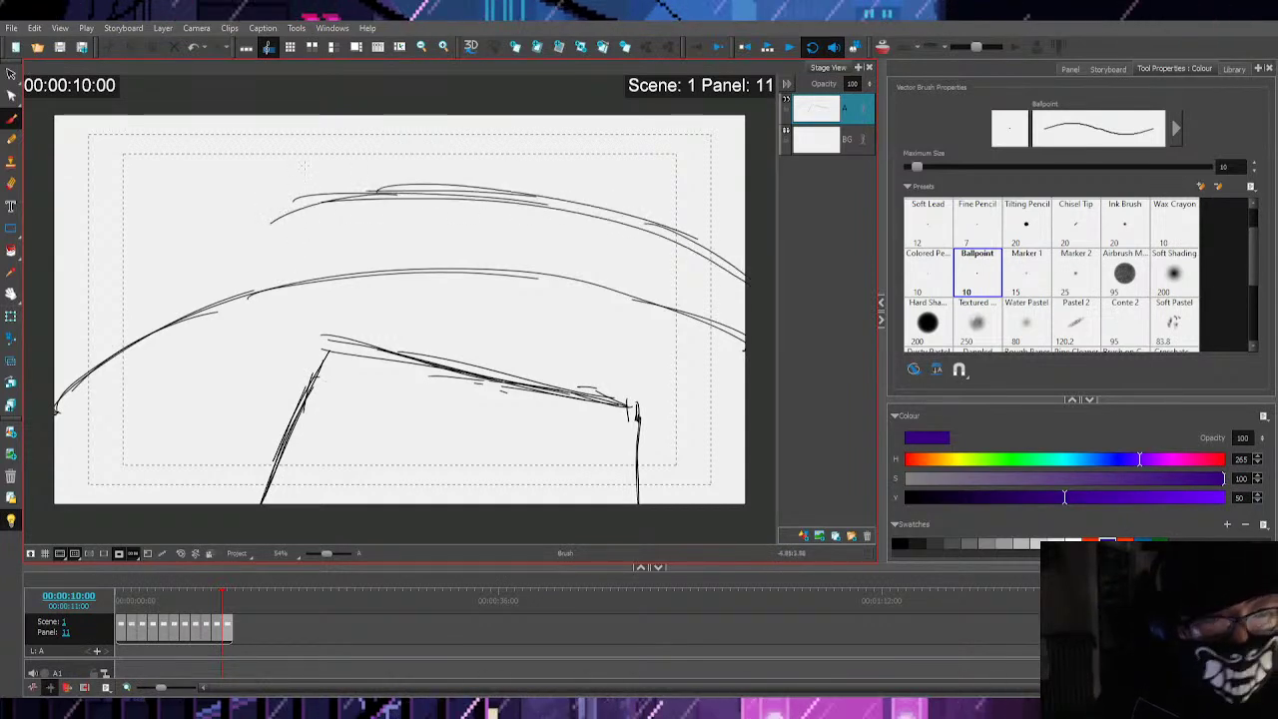
pyautogui.moveTo(270, 216); pyautogui.dragTo(257, 292)
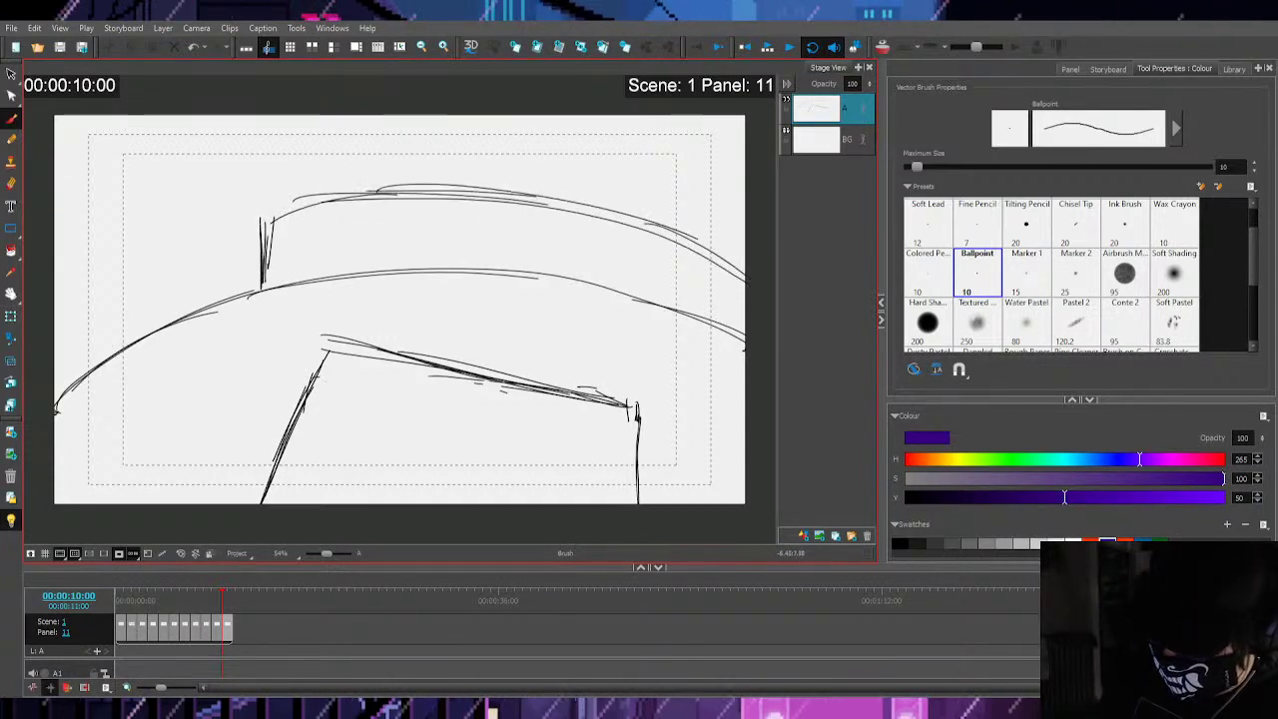
pyautogui.moveTo(267, 220)
pyautogui.mouseDown()
pyautogui.moveTo(478, 197)
pyautogui.moveTo(643, 224)
pyautogui.moveTo(751, 277)
pyautogui.mouseUp()
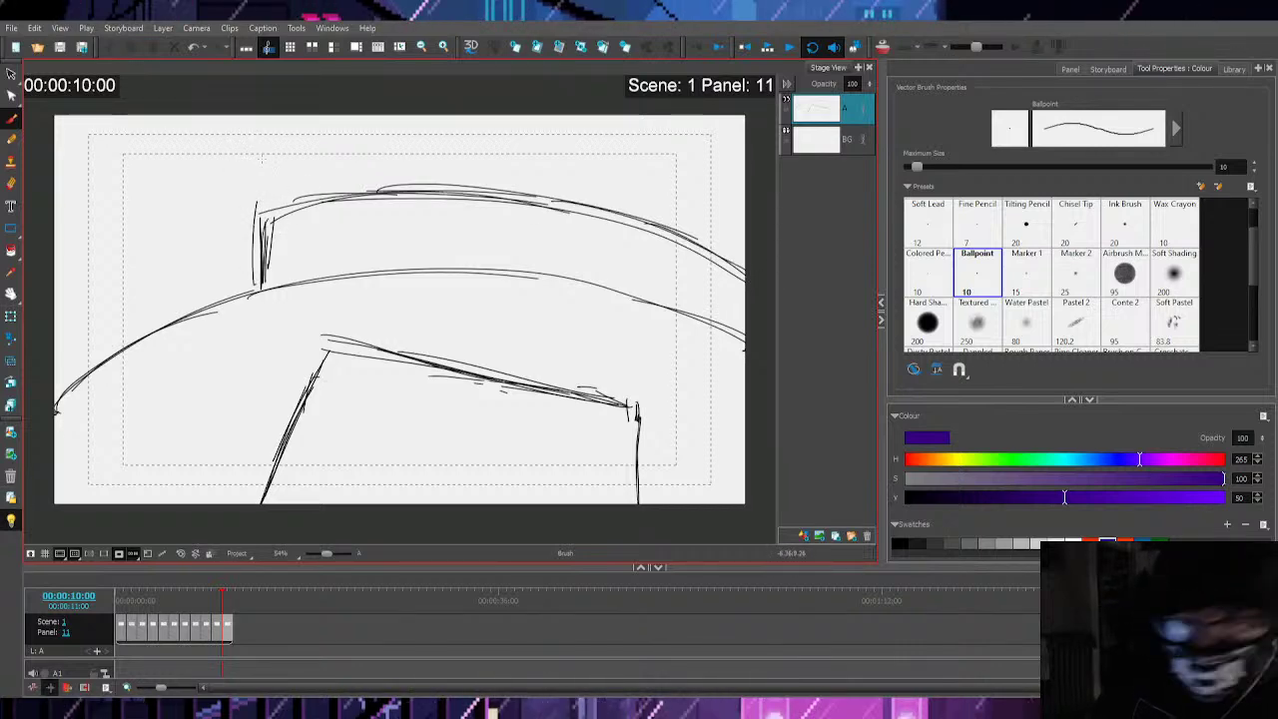
pyautogui.moveTo(284, 199); pyautogui.dragTo(291, 284)
pyautogui.moveTo(286, 208)
pyautogui.mouseDown()
pyautogui.moveTo(289, 261)
pyautogui.moveTo(423, 193)
pyautogui.mouseUp()
pyautogui.moveTo(321, 188); pyautogui.dragTo(460, 186)
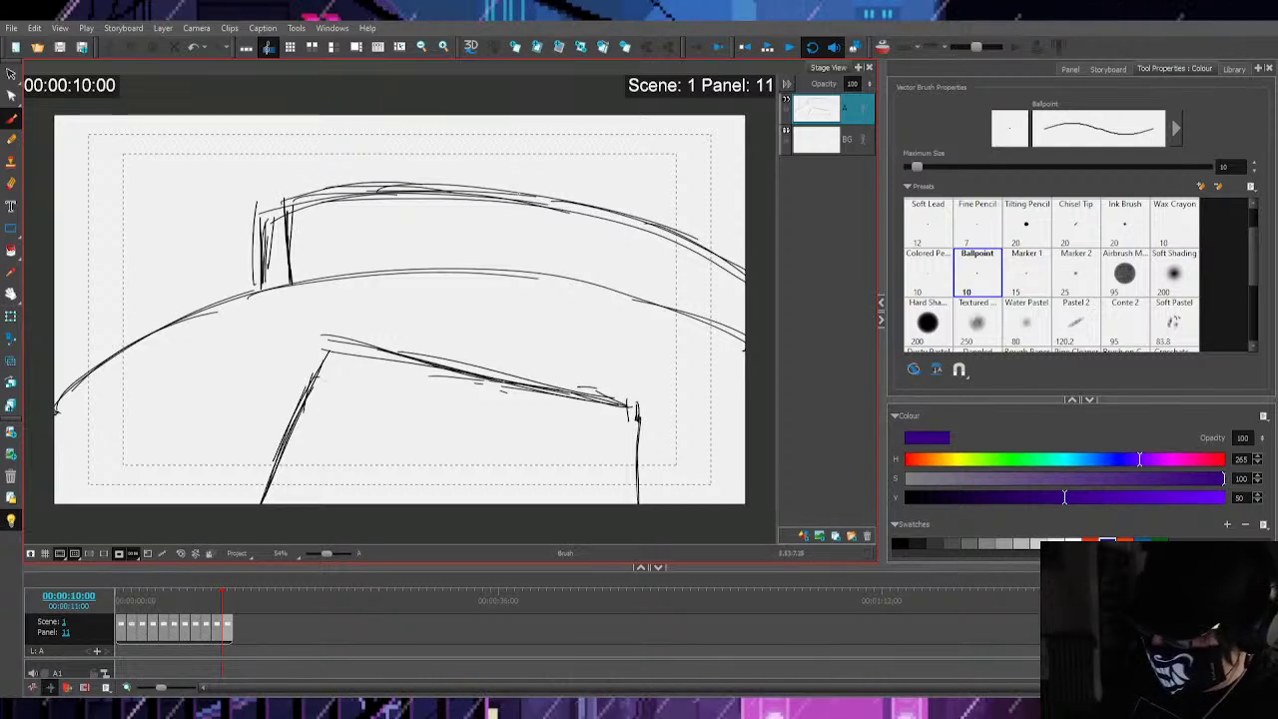
# Add a third arch above the second to form the wall's top surface, joined to the left end by a slanted line
pyautogui.moveTo(261, 176); pyautogui.dragTo(276, 197)
pyautogui.moveTo(257, 176); pyautogui.dragTo(463, 153)
pyautogui.moveTo(341, 156); pyautogui.dragTo(629, 184)
pyautogui.moveTo(523, 153); pyautogui.dragTo(735, 217)
pyautogui.moveTo(484, 153); pyautogui.dragTo(744, 240)
pyautogui.moveTo(339, 157); pyautogui.dragTo(487, 151)
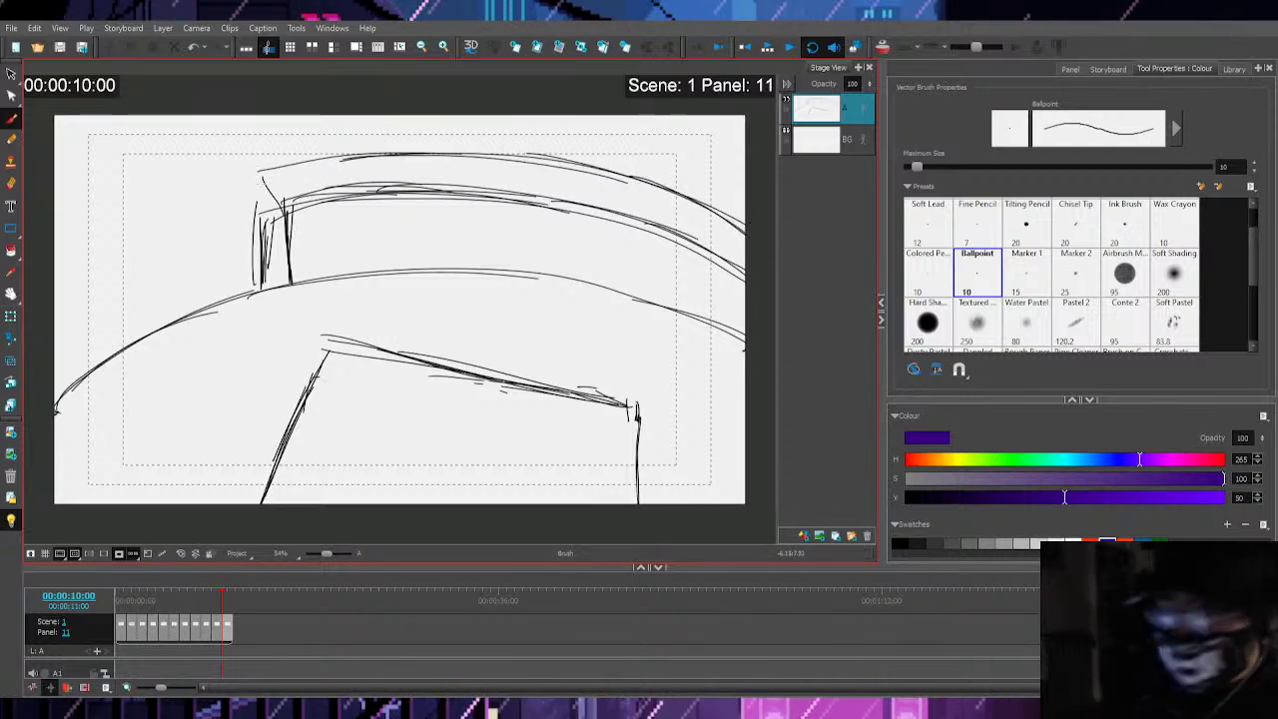
pyautogui.moveTo(307, 210); pyautogui.dragTo(749, 273)
pyautogui.moveTo(289, 169); pyautogui.dragTo(643, 182)
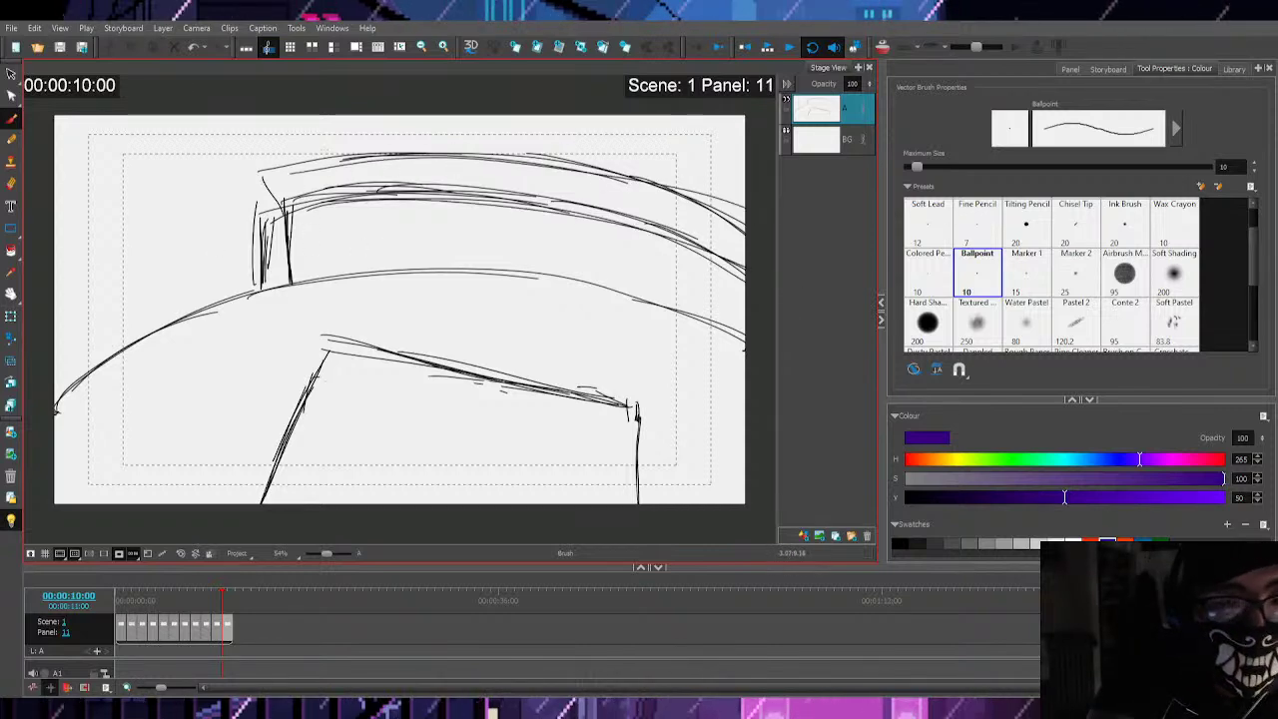
pyautogui.moveTo(276, 168); pyautogui.dragTo(684, 182)
pyautogui.moveTo(583, 153); pyautogui.dragTo(751, 220)
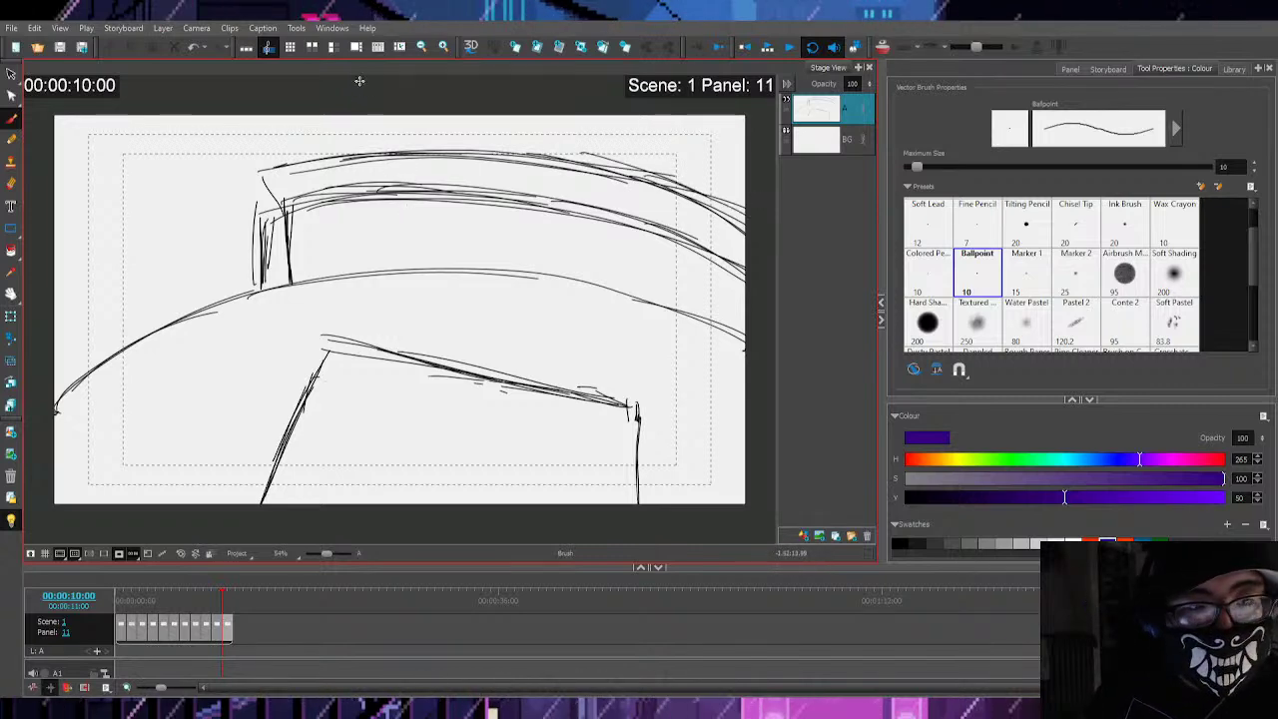
# Draw three divider lines across the curved wall's top and front faces, and reinforce the edges of its left end
pyautogui.moveTo(396, 148); pyautogui.dragTo(408, 261)
pyautogui.moveTo(408, 197); pyautogui.dragTo(408, 267)
pyautogui.moveTo(548, 155); pyautogui.dragTo(531, 275)
pyautogui.moveTo(547, 198); pyautogui.dragTo(532, 265)
pyautogui.moveTo(557, 140); pyautogui.dragTo(535, 258)
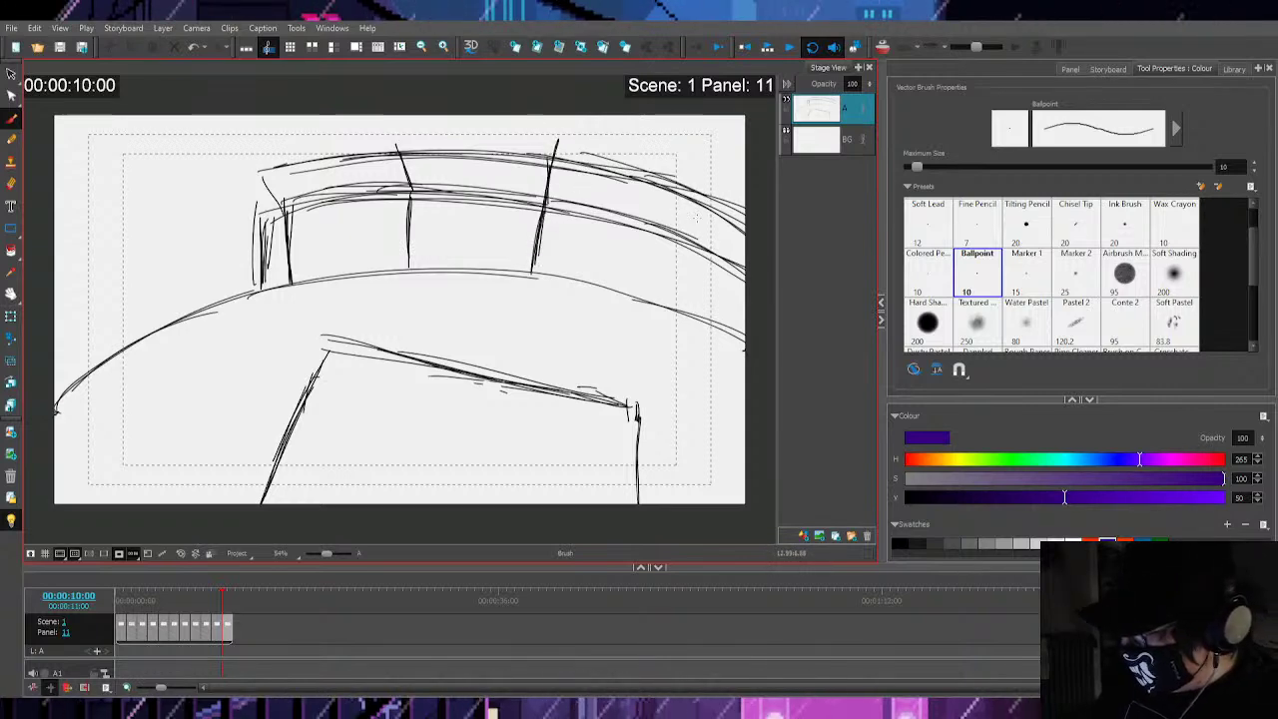
pyautogui.moveTo(696, 184); pyautogui.dragTo(650, 305)
pyautogui.moveTo(672, 228); pyautogui.dragTo(660, 265)
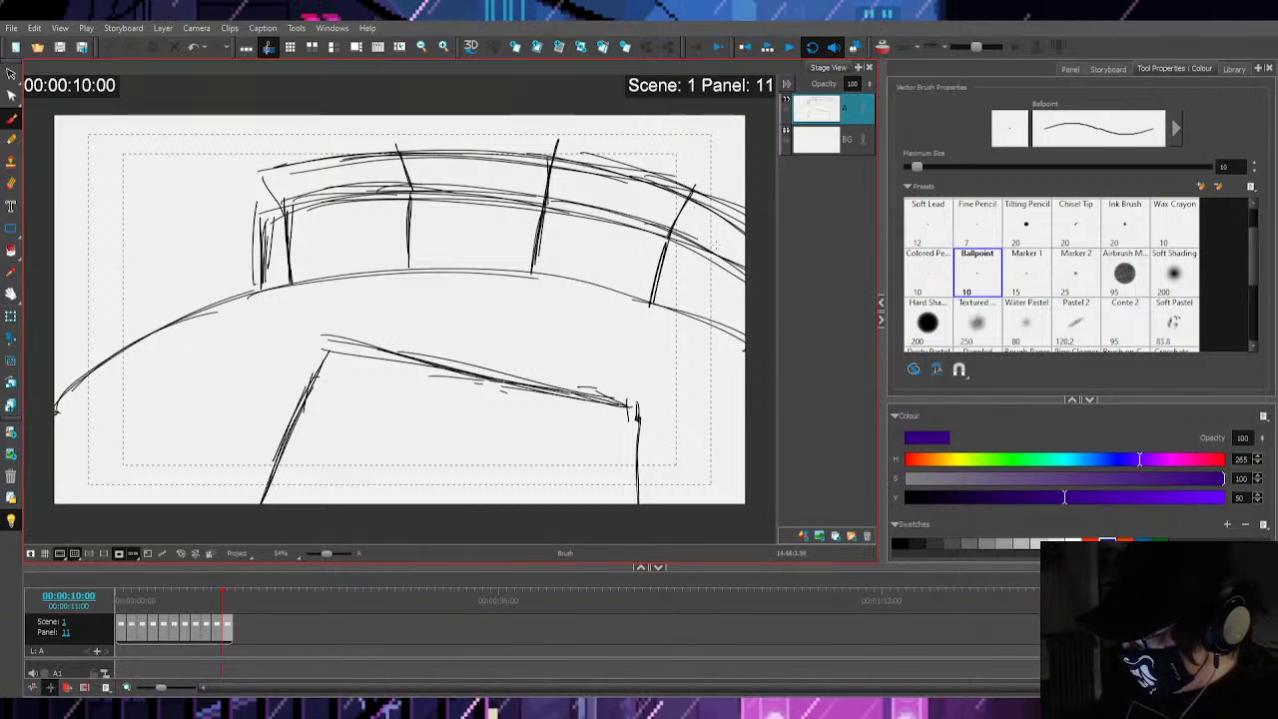
pyautogui.moveTo(249, 175); pyautogui.dragTo(284, 217)
pyautogui.moveTo(389, 147)
pyautogui.mouseDown()
pyautogui.moveTo(411, 197)
pyautogui.moveTo(406, 267)
pyautogui.mouseUp()
pyautogui.moveTo(286, 216)
pyautogui.mouseDown()
pyautogui.moveTo(282, 280)
pyautogui.moveTo(290, 250)
pyautogui.mouseUp()
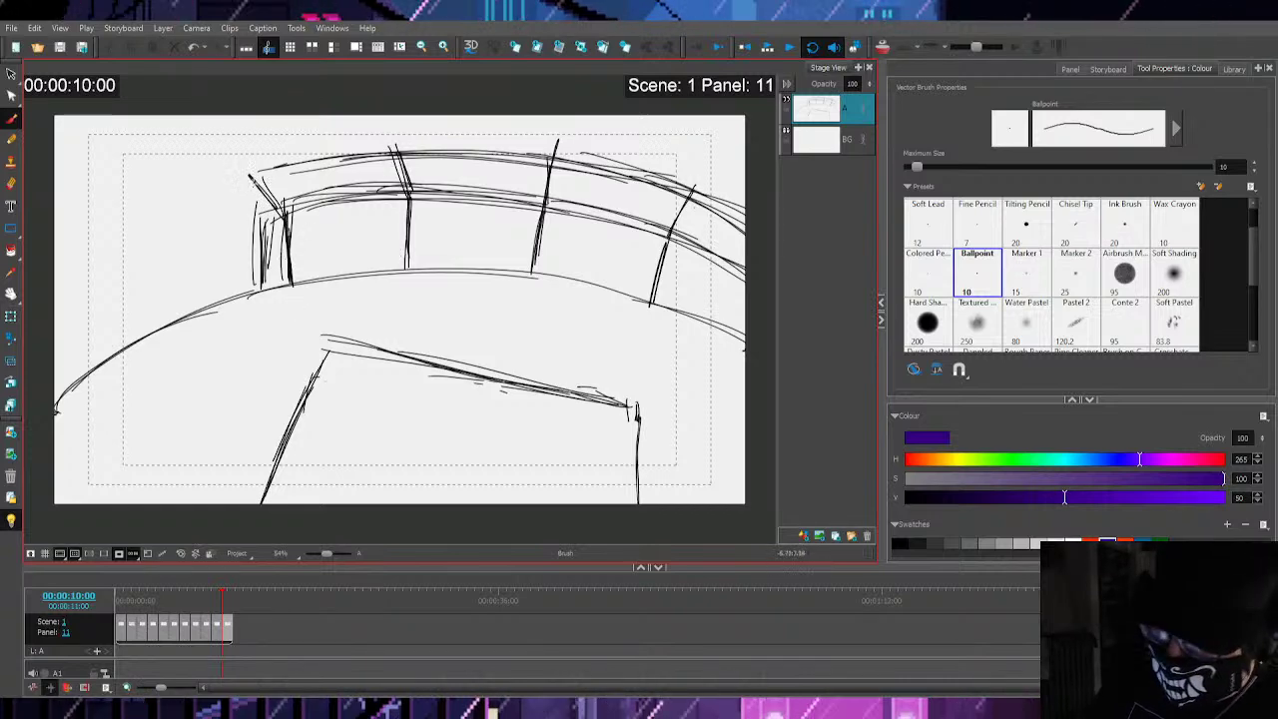
# Sketch a jagged broken edge descending from the wall's left end and a lower curved section reaching the panel's left edge
pyautogui.moveTo(248, 208)
pyautogui.mouseDown()
pyautogui.moveTo(205, 239)
pyautogui.moveTo(178, 308)
pyautogui.moveTo(267, 293)
pyautogui.mouseUp()
pyautogui.moveTo(219, 302); pyautogui.dragTo(287, 285)
pyautogui.moveTo(250, 178)
pyautogui.mouseDown()
pyautogui.moveTo(254, 206)
pyautogui.moveTo(178, 270)
pyautogui.moveTo(176, 318)
pyautogui.moveTo(67, 340)
pyautogui.moveTo(52, 359)
pyautogui.mouseUp()
pyautogui.moveTo(191, 279); pyautogui.dragTo(50, 361)
pyautogui.moveTo(157, 289)
pyautogui.mouseDown()
pyautogui.moveTo(85, 327)
pyautogui.moveTo(198, 267)
pyautogui.mouseUp()
pyautogui.moveTo(52, 356); pyautogui.dragTo(194, 270)
pyautogui.moveTo(57, 343); pyautogui.dragTo(208, 263)
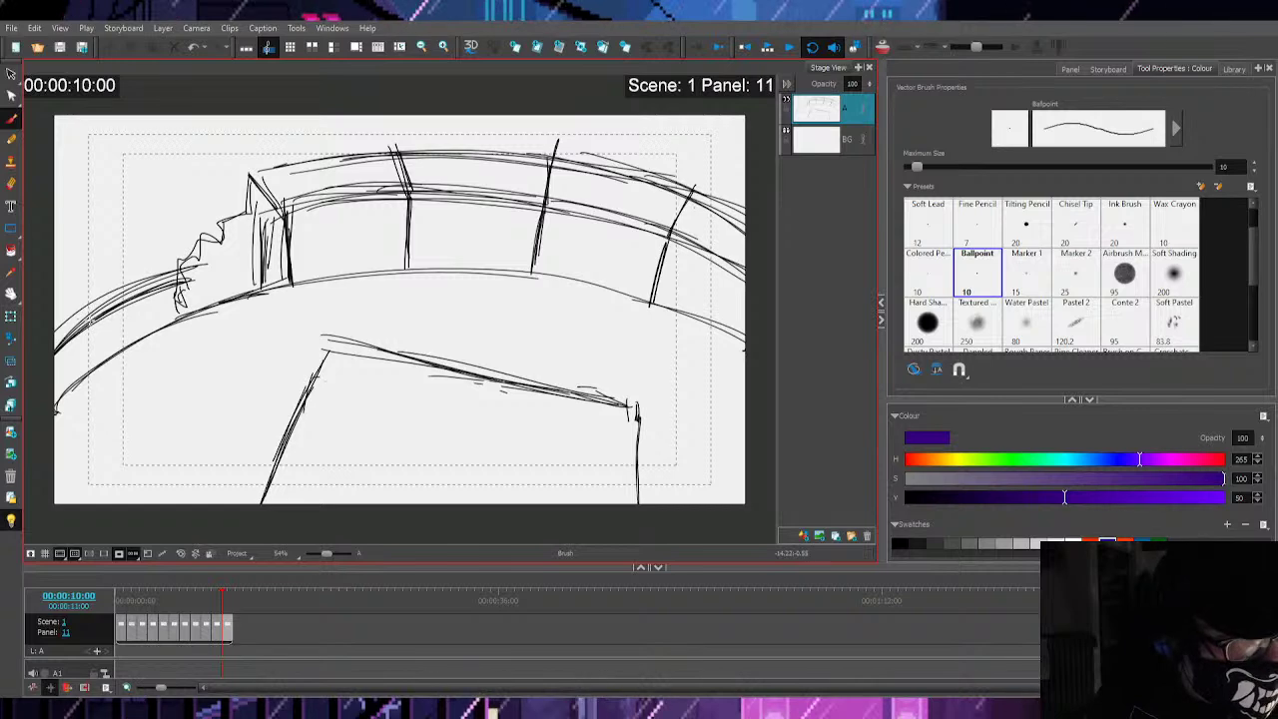
# Sketch a low slanted block on top of the lower wall section at the panel's left side
pyautogui.moveTo(168, 263)
pyautogui.mouseDown()
pyautogui.moveTo(181, 288)
pyautogui.moveTo(98, 298)
pyautogui.moveTo(101, 321)
pyautogui.moveTo(93, 310)
pyautogui.mouseUp()
pyautogui.moveTo(85, 292); pyautogui.dragTo(108, 278)
pyautogui.moveTo(162, 246); pyautogui.dragTo(98, 272)
pyautogui.moveTo(94, 275)
pyautogui.mouseDown()
pyautogui.moveTo(70, 291)
pyautogui.moveTo(90, 298)
pyautogui.mouseUp()
pyautogui.moveTo(148, 246); pyautogui.dragTo(92, 269)
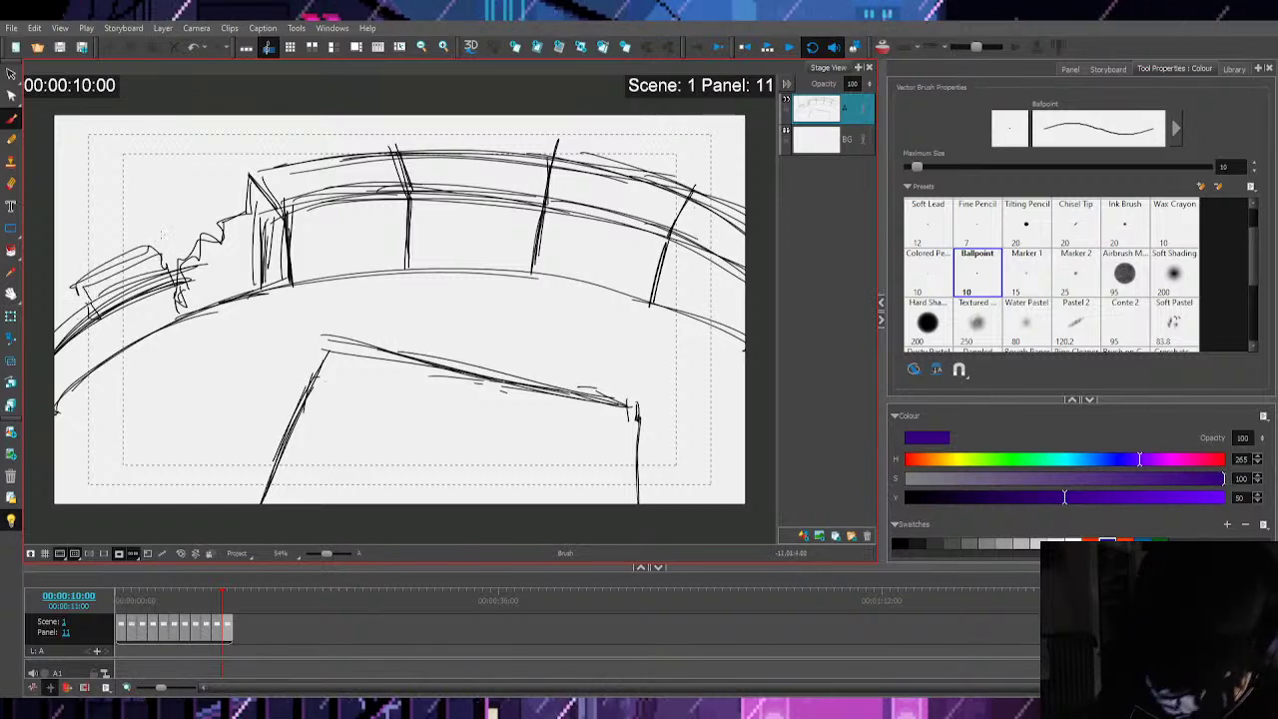
# Try sketching a tall slanted pillar rising from the left block to the top of the panel
pyautogui.moveTo(131, 142); pyautogui.dragTo(146, 244)
pyautogui.moveTo(125, 130); pyautogui.dragTo(144, 237)
pyautogui.moveTo(49, 203); pyautogui.dragTo(69, 285)
pyautogui.moveTo(129, 116); pyautogui.dragTo(151, 248)
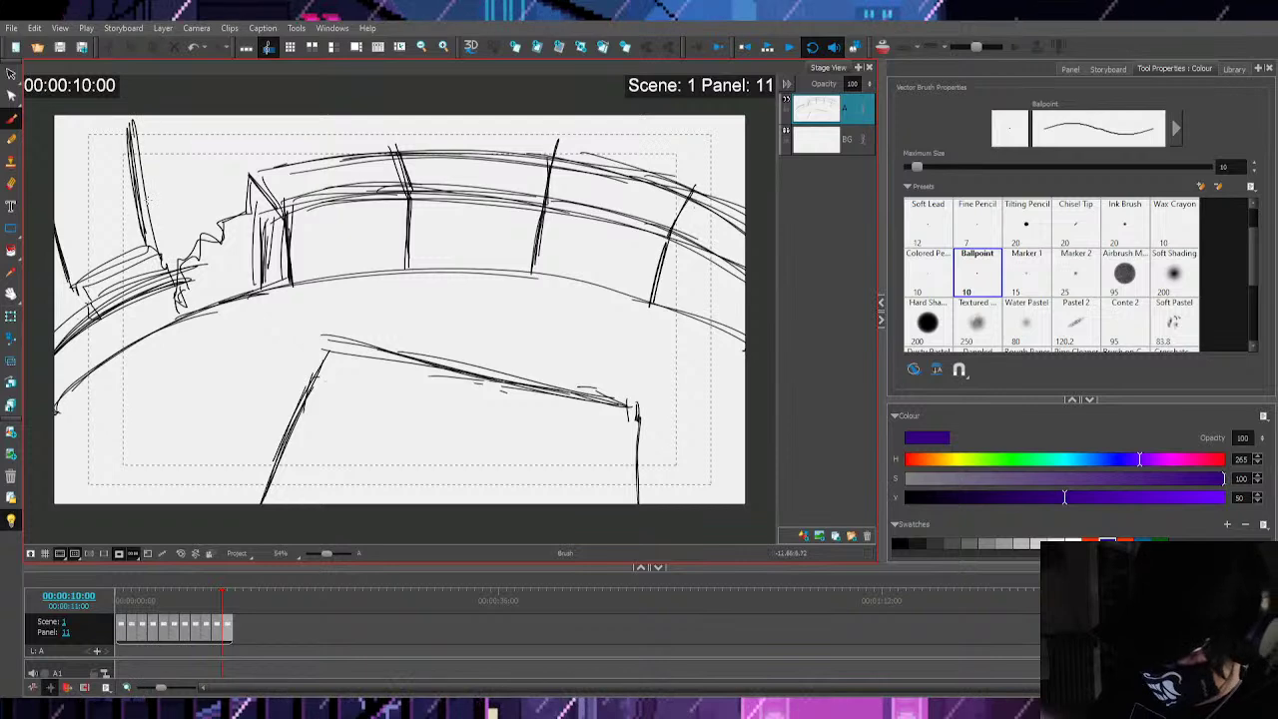
pyautogui.moveTo(119, 112); pyautogui.dragTo(157, 249)
pyautogui.moveTo(53, 230); pyautogui.dragTo(74, 289)
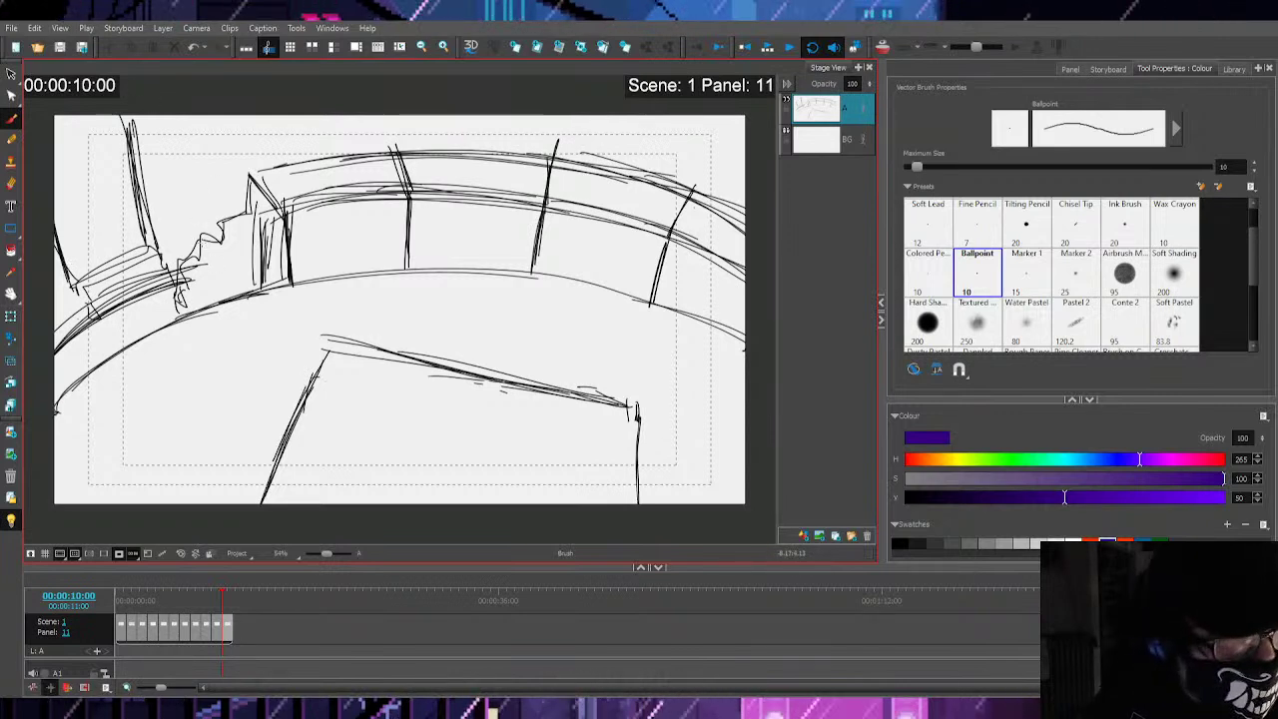
# Try adding jagged depth lines to the broken wall edge and inner contour strokes to the pillar
pyautogui.moveTo(249, 176)
pyautogui.mouseDown()
pyautogui.moveTo(179, 226)
pyautogui.moveTo(177, 256)
pyautogui.mouseUp()
pyautogui.moveTo(252, 211)
pyautogui.mouseDown()
pyautogui.moveTo(247, 238)
pyautogui.moveTo(172, 322)
pyautogui.mouseUp()
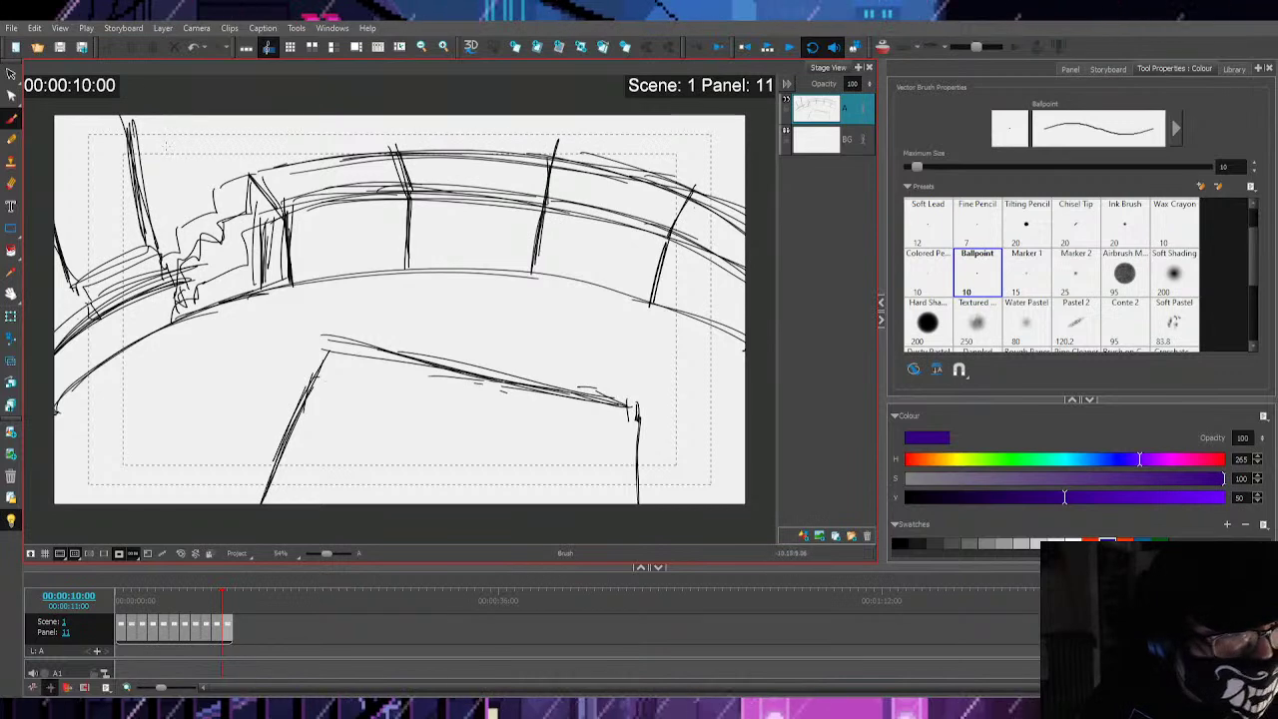
pyautogui.moveTo(176, 251)
pyautogui.mouseDown()
pyautogui.moveTo(136, 118)
pyautogui.moveTo(174, 244)
pyautogui.mouseUp()
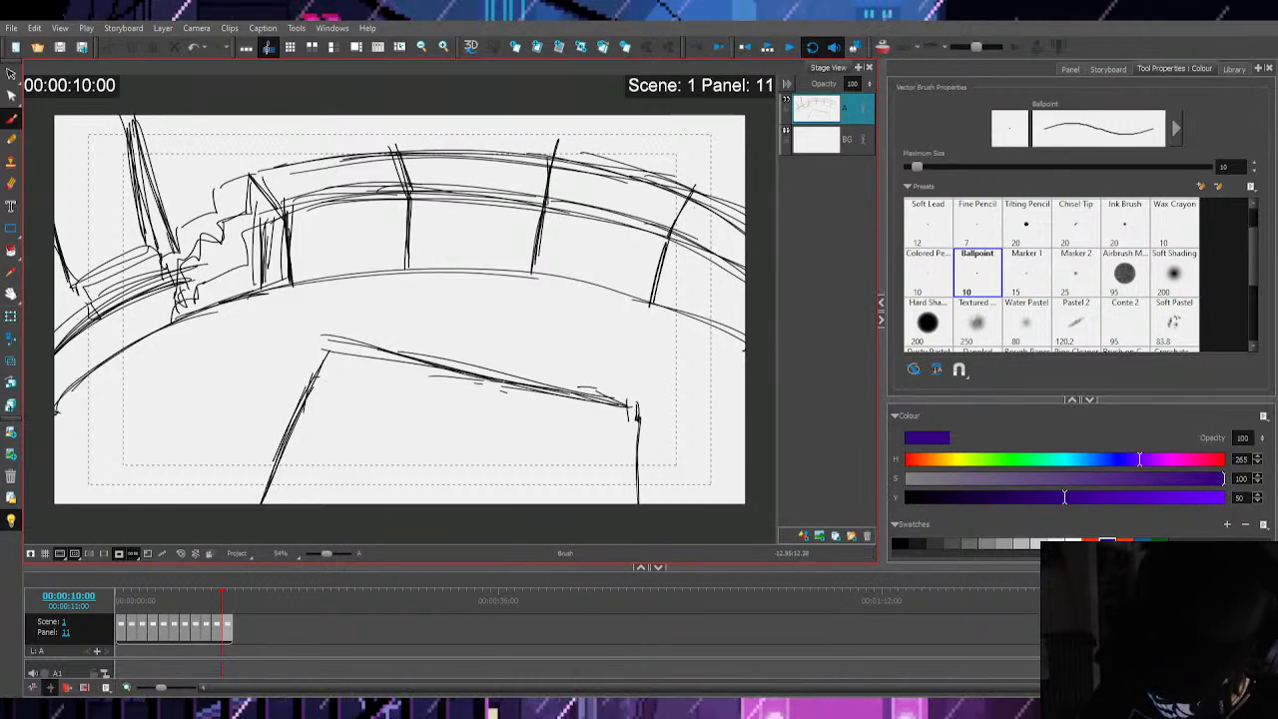
pyautogui.moveTo(56, 134); pyautogui.dragTo(103, 253)
pyautogui.moveTo(66, 155); pyautogui.dragTo(110, 291)
pyautogui.moveTo(55, 135); pyautogui.dragTo(90, 242)
pyautogui.moveTo(102, 96); pyautogui.dragTo(121, 197)
pyautogui.moveTo(80, 114); pyautogui.dragTo(160, 254)
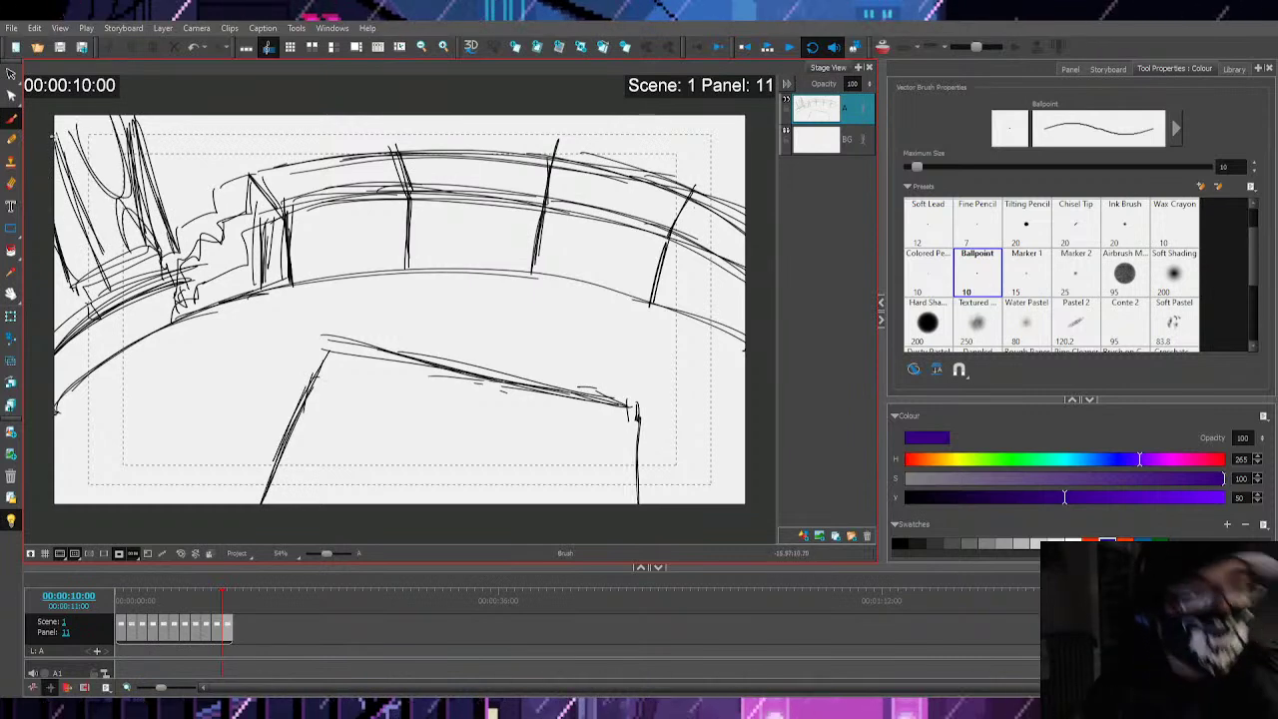
# Undo the pillar and jagged depth strokes back to the pillar's first right-hand line
pyautogui.hotkey('ctrl', 'z')
pyautogui.hotkey('ctrl', 'z')
pyautogui.hotkey('ctrl', 'z')
pyautogui.hotkey('ctrl', 'z')
pyautogui.hotkey('ctrl', 'z')
pyautogui.hotkey('ctrl', 'z')
pyautogui.hotkey('ctrl', 'z')
pyautogui.hotkey('ctrl', 'z')
pyautogui.hotkey('ctrl', 'z')
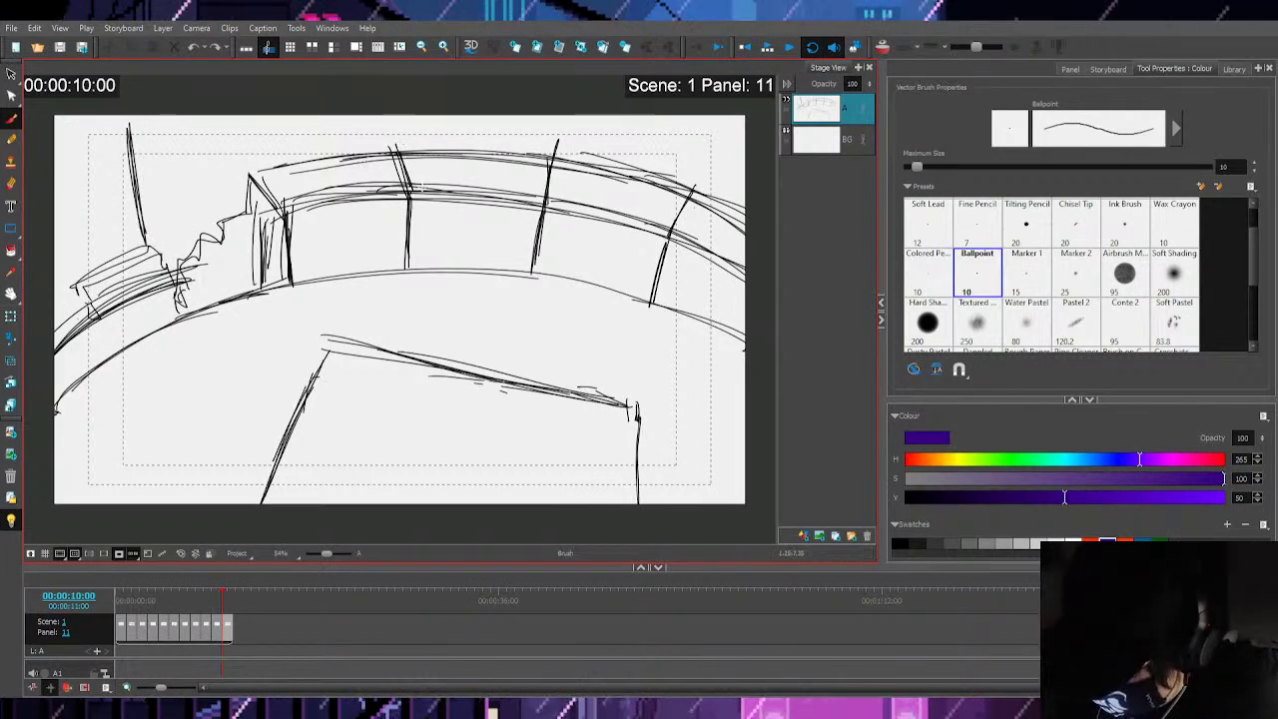
# Draw a new divider slightly left of the wall's first divider and delete the old doubled one
pyautogui.moveTo(345, 155)
pyautogui.mouseDown()
pyautogui.moveTo(372, 192)
pyautogui.moveTo(375, 271)
pyautogui.mouseUp()
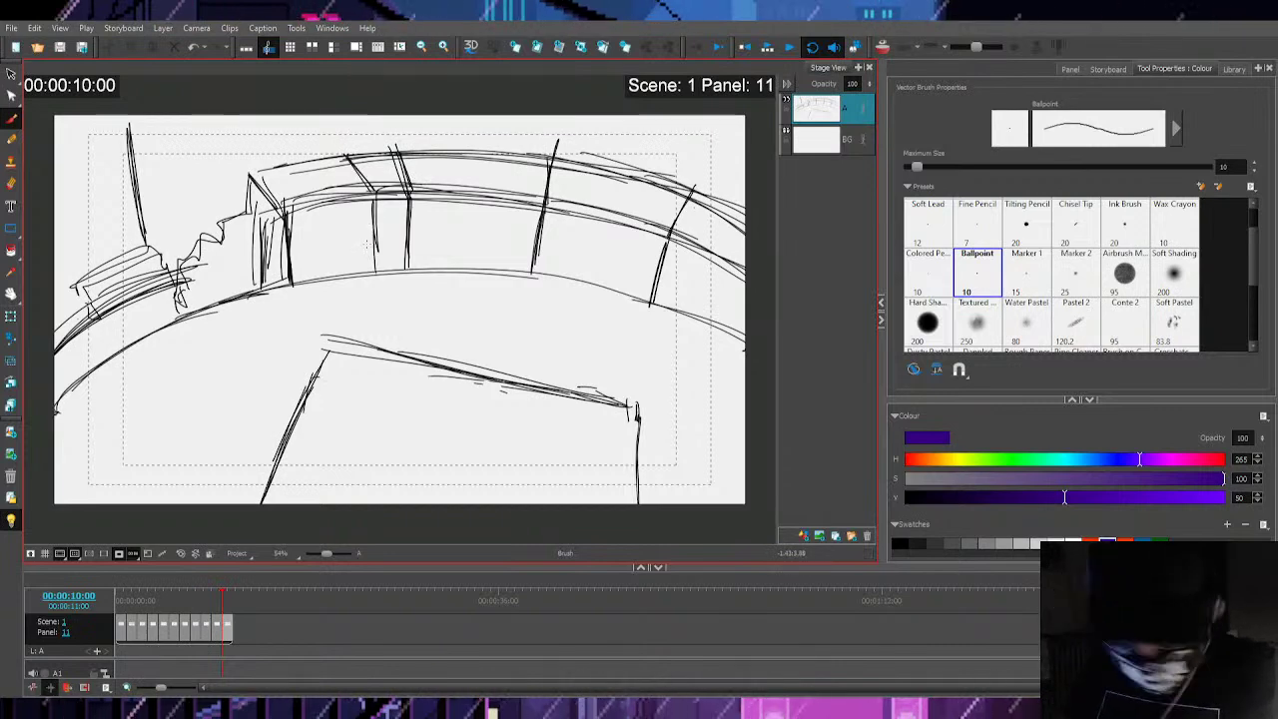
pyautogui.moveTo(433, 163); pyautogui.dragTo(387, 171)
pyautogui.press('Delete')
pyautogui.moveTo(377, 266)
pyautogui.mouseDown()
pyautogui.moveTo(432, 236)
pyautogui.moveTo(399, 245)
pyautogui.mouseUp()
pyautogui.press('Delete')
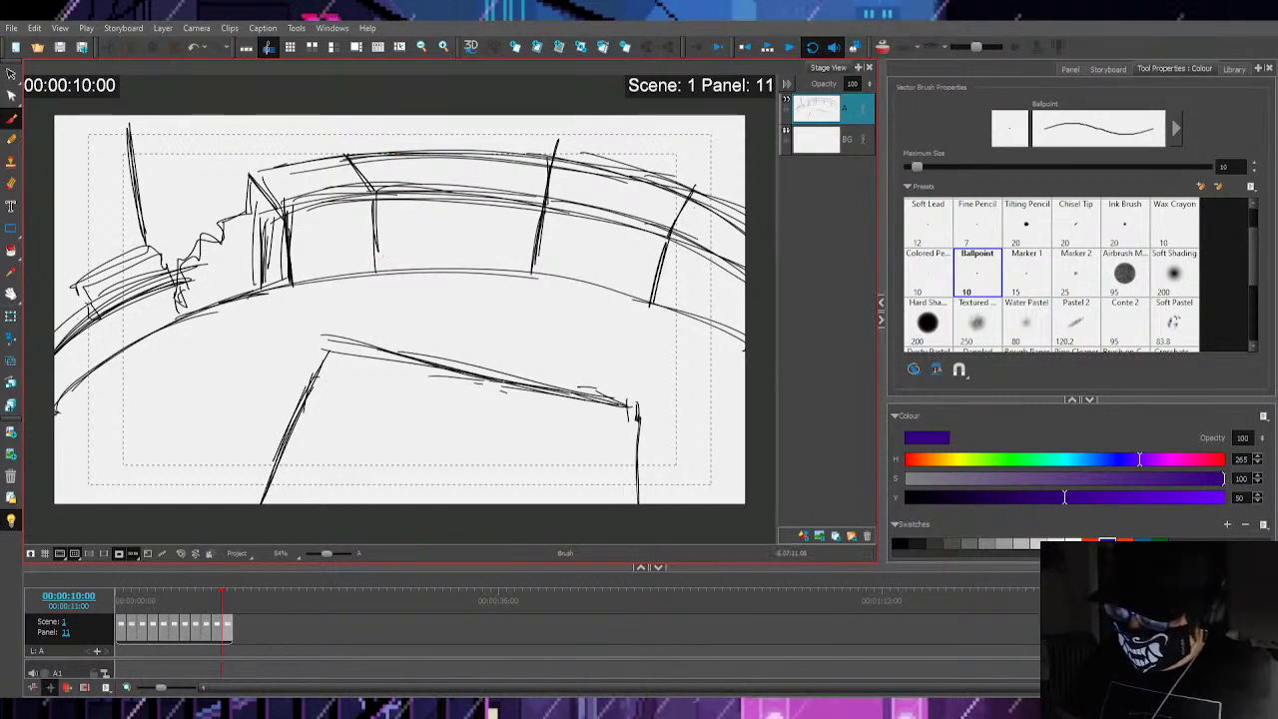
# Add two more evenly spaced dividers across the middle of the curved wall and delete the old middle divider
pyautogui.moveTo(465, 151); pyautogui.dragTo(475, 195)
pyautogui.moveTo(466, 152); pyautogui.dragTo(470, 195)
pyautogui.moveTo(470, 196); pyautogui.dragTo(464, 251)
pyautogui.moveTo(591, 165); pyautogui.dragTo(565, 271)
pyautogui.keyDown('ctrl'); pyautogui.click(555, 198); pyautogui.keyUp('ctrl')
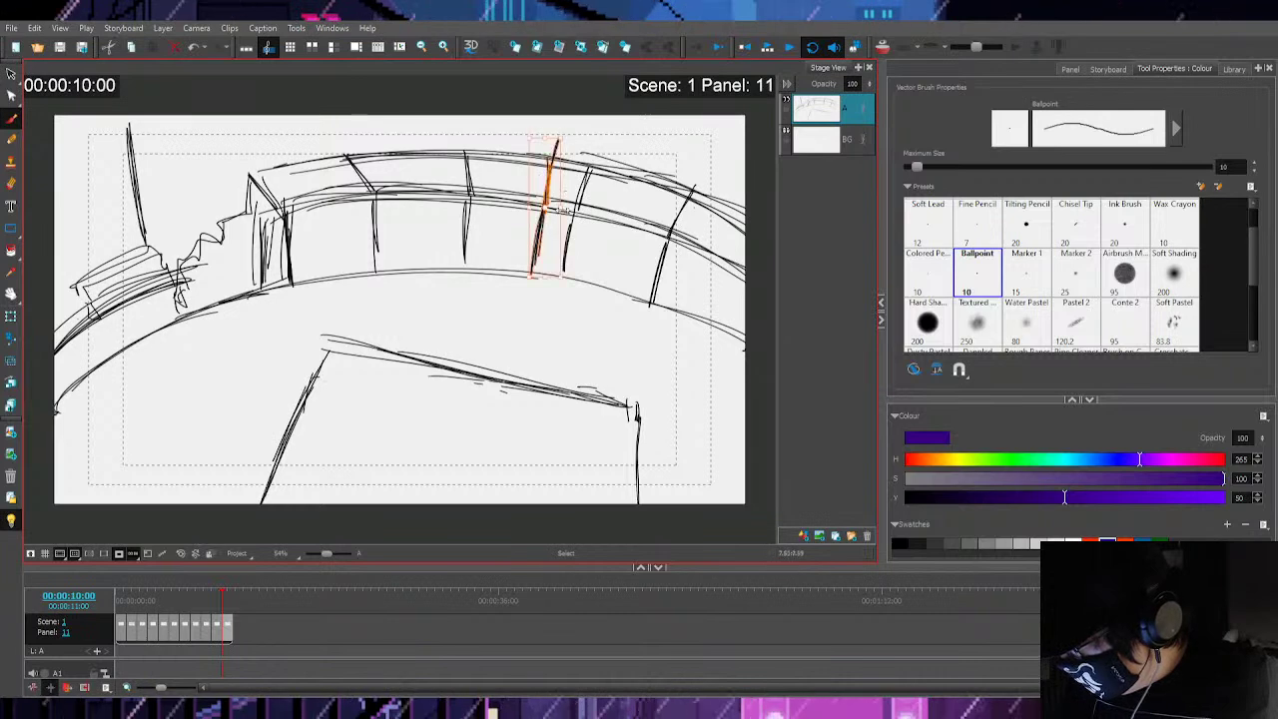
pyautogui.press('Delete')
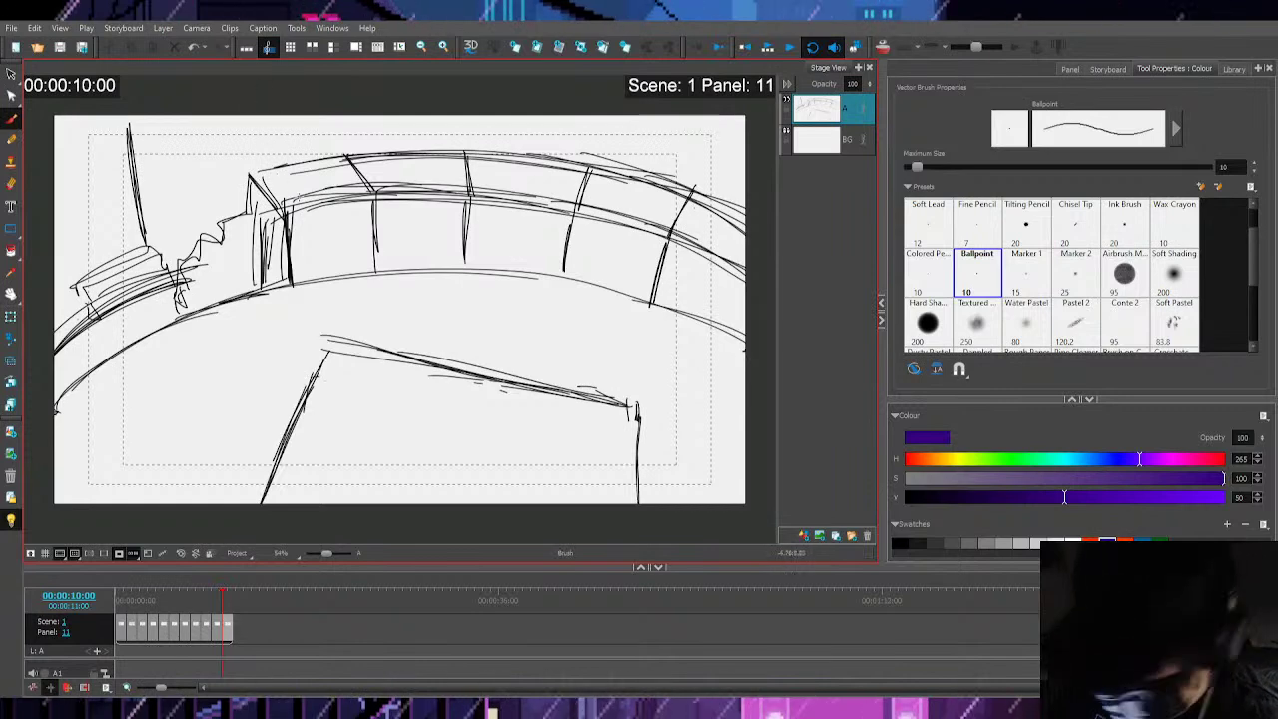
# Draw a second line beside each wall divider, extending the lines up above the wall toward the top of the panel
pyautogui.moveTo(294, 116); pyautogui.dragTo(312, 288)
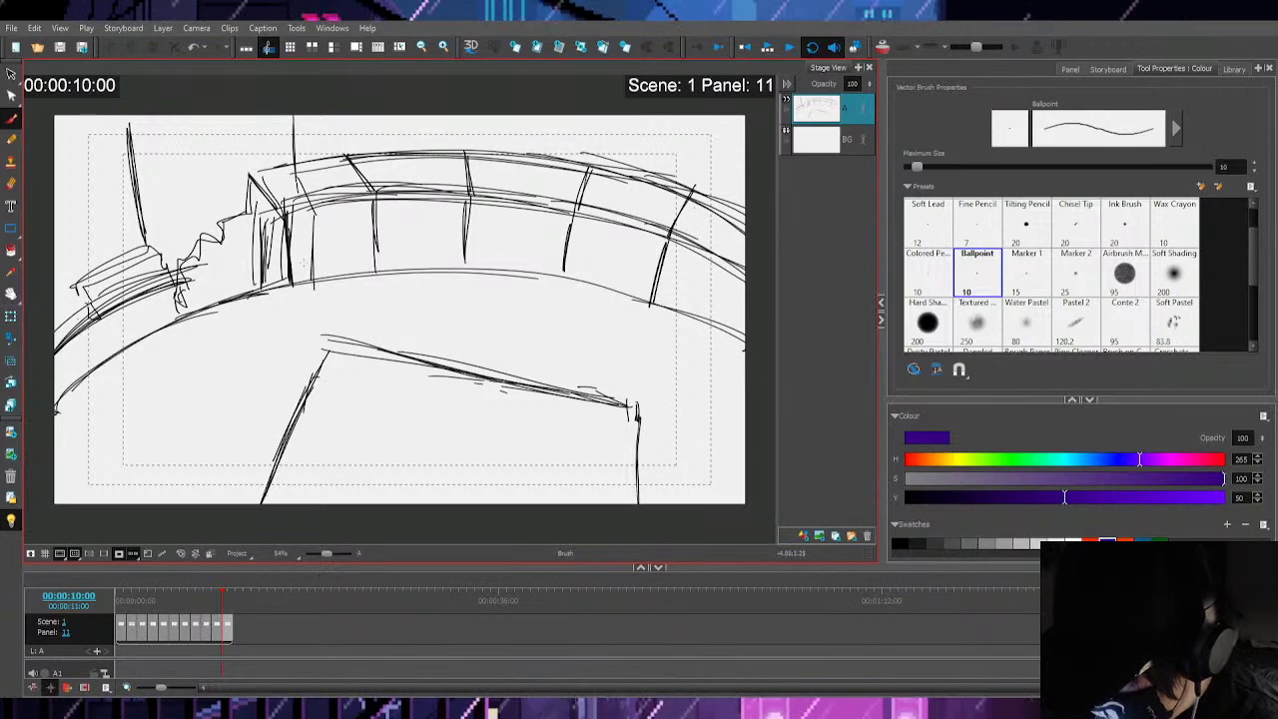
pyautogui.moveTo(394, 117); pyautogui.dragTo(410, 261)
pyautogui.moveTo(477, 120)
pyautogui.mouseDown()
pyautogui.moveTo(470, 254)
pyautogui.moveTo(481, 269)
pyautogui.mouseUp()
pyautogui.moveTo(584, 132); pyautogui.dragTo(554, 280)
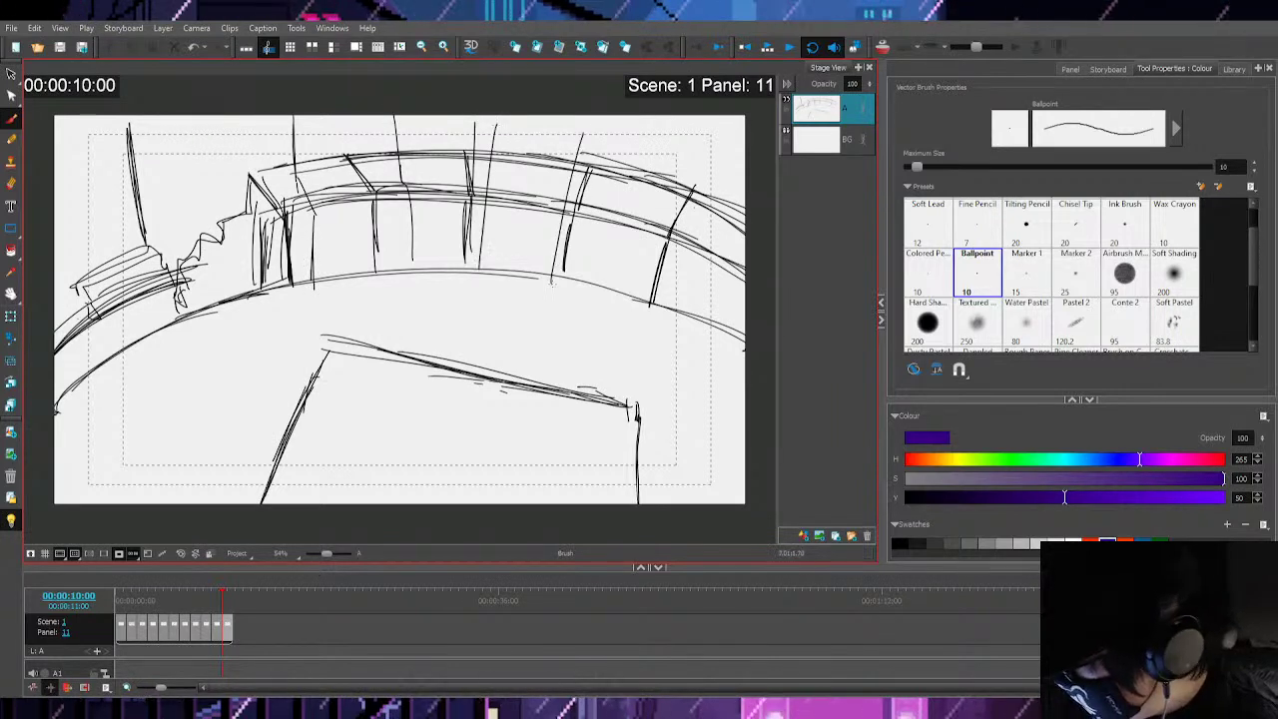
pyautogui.moveTo(605, 125); pyautogui.dragTo(582, 278)
pyautogui.moveTo(711, 130)
pyautogui.mouseDown()
pyautogui.moveTo(675, 172)
pyautogui.moveTo(667, 233)
pyautogui.mouseUp()
pyautogui.moveTo(674, 181); pyautogui.dragTo(638, 301)
pyautogui.moveTo(647, 239); pyautogui.dragTo(641, 285)
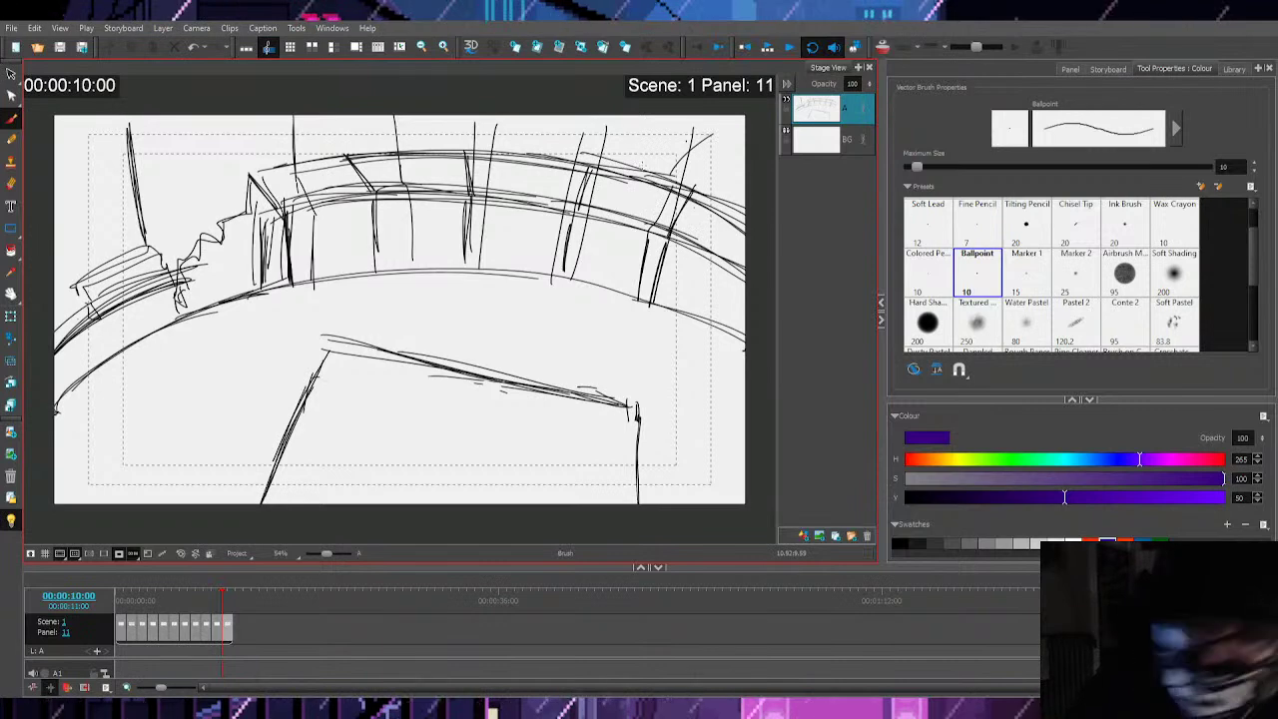
# Add stepped depth lines to the wall's broken edge and thicken the outlines of the left block
pyautogui.moveTo(228, 186)
pyautogui.mouseDown()
pyautogui.moveTo(224, 214)
pyautogui.moveTo(196, 245)
pyautogui.moveTo(266, 242)
pyautogui.moveTo(208, 305)
pyautogui.moveTo(292, 284)
pyautogui.moveTo(267, 251)
pyautogui.moveTo(215, 269)
pyautogui.moveTo(193, 287)
pyautogui.moveTo(196, 304)
pyautogui.moveTo(177, 237)
pyautogui.moveTo(88, 278)
pyautogui.moveTo(102, 314)
pyautogui.moveTo(160, 257)
pyautogui.mouseUp()
pyautogui.moveTo(107, 300); pyautogui.dragTo(183, 268)
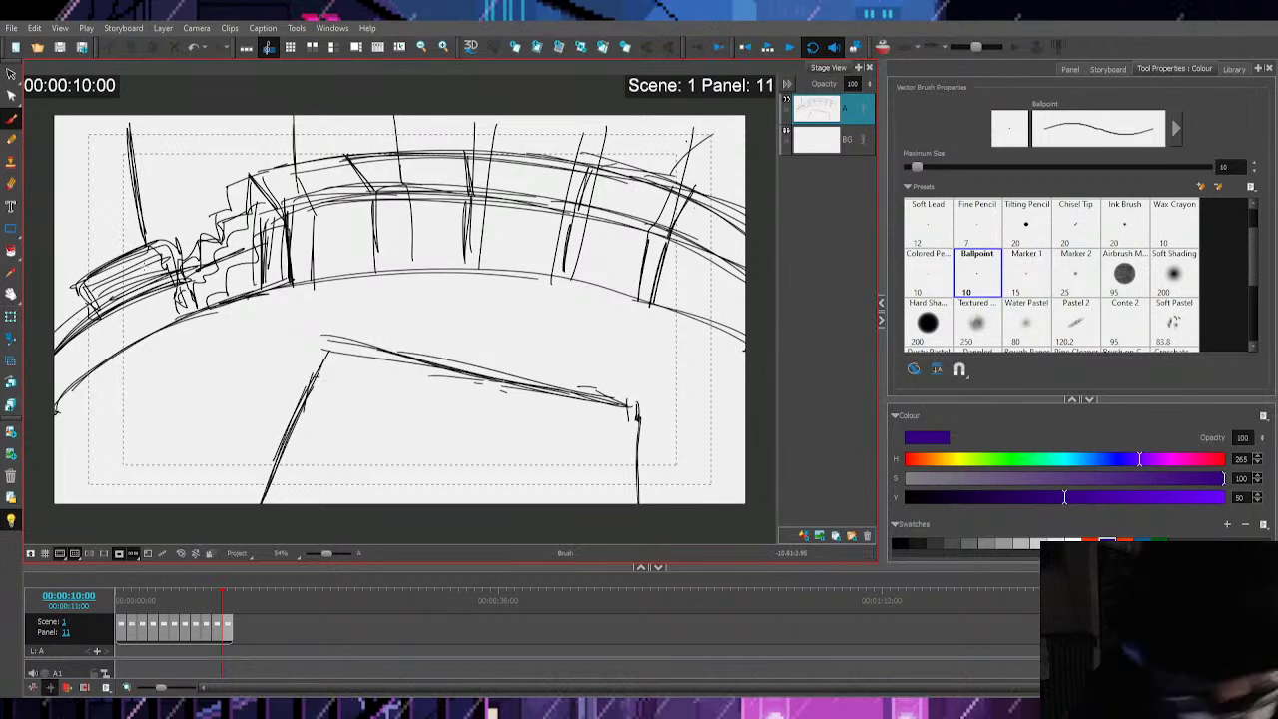
pyautogui.moveTo(54, 302); pyautogui.dragTo(82, 286)
pyautogui.moveTo(84, 296)
pyautogui.mouseDown()
pyautogui.moveTo(105, 313)
pyautogui.moveTo(54, 354)
pyautogui.moveTo(106, 315)
pyautogui.mouseUp()
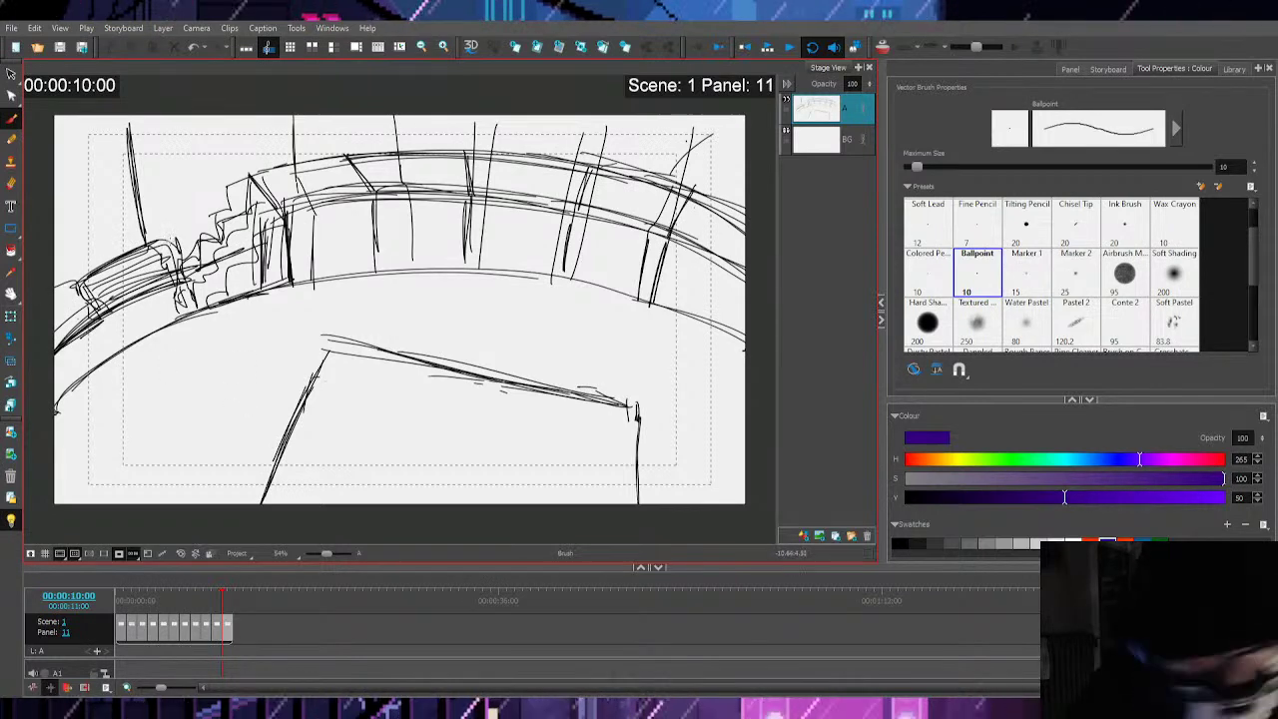
# Delete the leftover tall slanted pillar line above the left block
pyautogui.moveTo(124, 99); pyautogui.dragTo(168, 254)
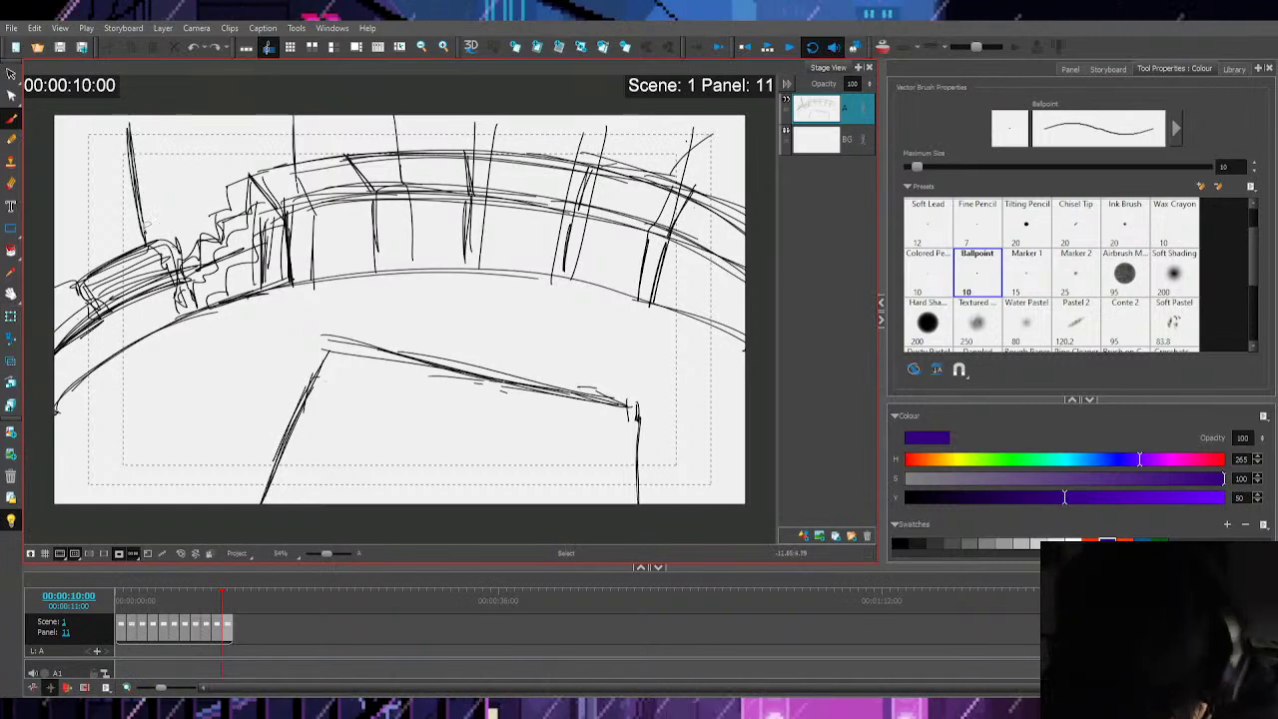
pyautogui.moveTo(121, 212); pyautogui.dragTo(85, 115)
pyautogui.moveTo(152, 152); pyautogui.dragTo(86, 242)
pyautogui.press('Delete')
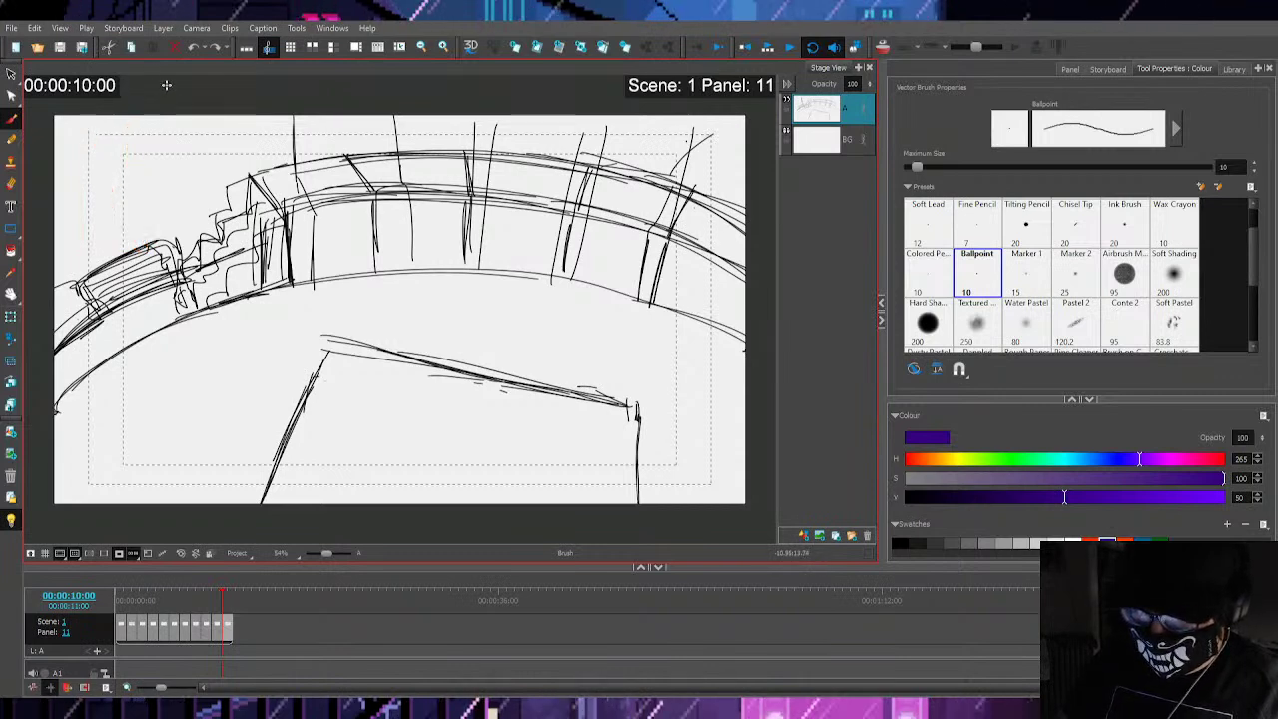
# Sketch a tall, pointed slanted pillar above the left block up to the panel's top edge, and darken the base of the wall's broken end
pyautogui.moveTo(131, 248)
pyautogui.mouseDown()
pyautogui.moveTo(167, 260)
pyautogui.moveTo(182, 286)
pyautogui.moveTo(99, 126)
pyautogui.mouseUp()
pyautogui.moveTo(180, 233)
pyautogui.mouseDown()
pyautogui.moveTo(129, 114)
pyautogui.moveTo(149, 112)
pyautogui.mouseUp()
pyautogui.moveTo(177, 205); pyautogui.dragTo(148, 110)
pyautogui.moveTo(180, 232)
pyautogui.mouseDown()
pyautogui.moveTo(157, 117)
pyautogui.moveTo(139, 195)
pyautogui.mouseUp()
pyautogui.moveTo(152, 117); pyautogui.dragTo(140, 195)
pyautogui.moveTo(112, 117); pyautogui.dragTo(153, 116)
pyautogui.moveTo(145, 190); pyautogui.dragTo(170, 242)
pyautogui.moveTo(137, 192); pyautogui.dragTo(150, 255)
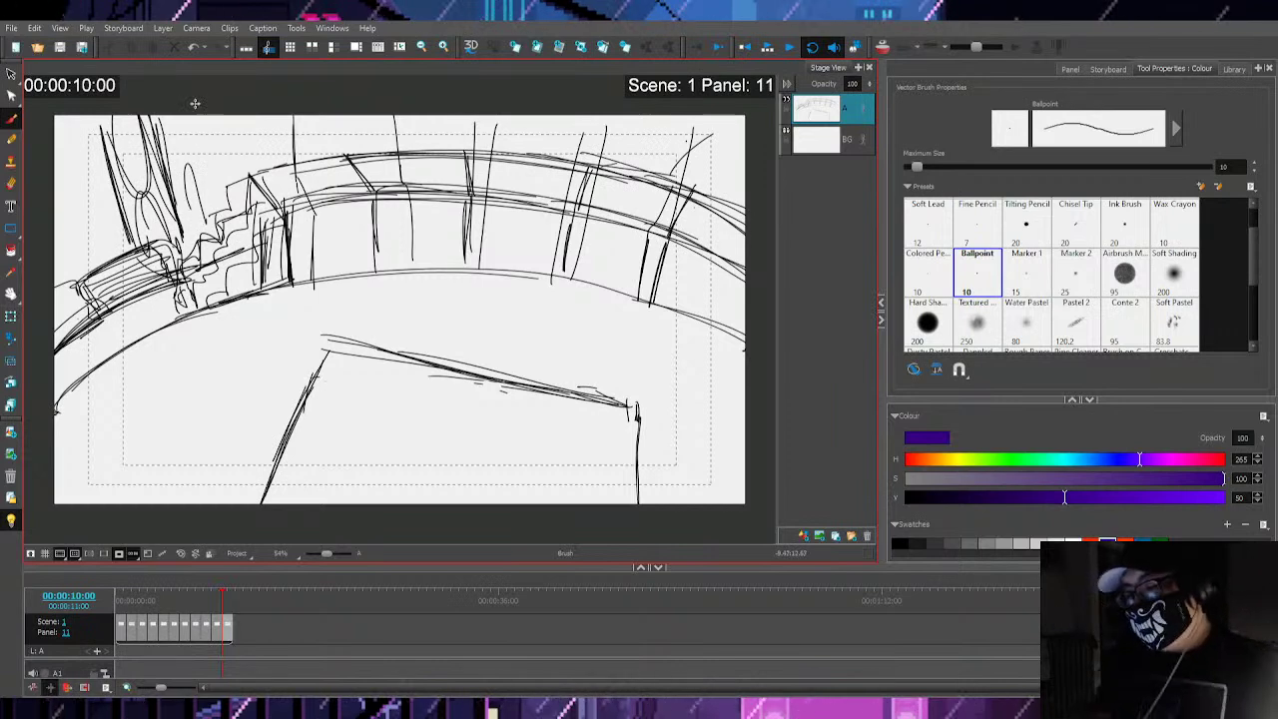
pyautogui.moveTo(87, 119); pyautogui.dragTo(131, 250)
pyautogui.moveTo(97, 133); pyautogui.dragTo(117, 230)
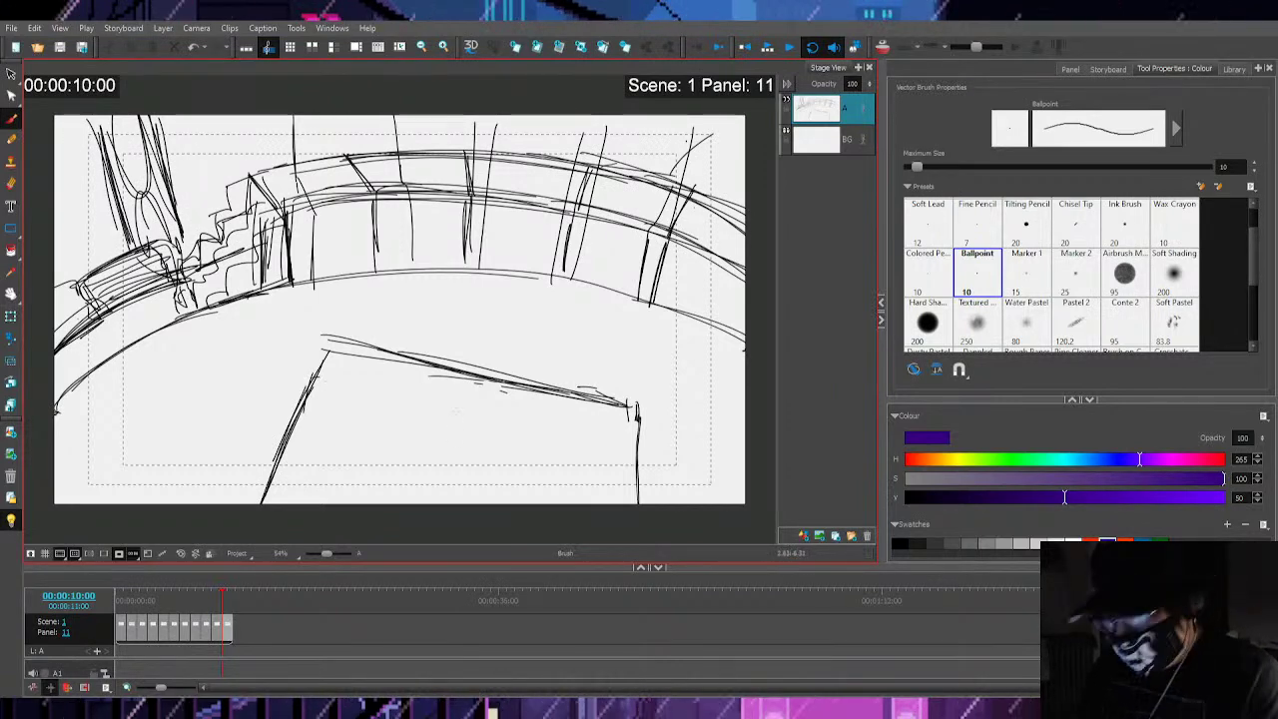
pyautogui.moveTo(265, 268); pyautogui.dragTo(256, 300)
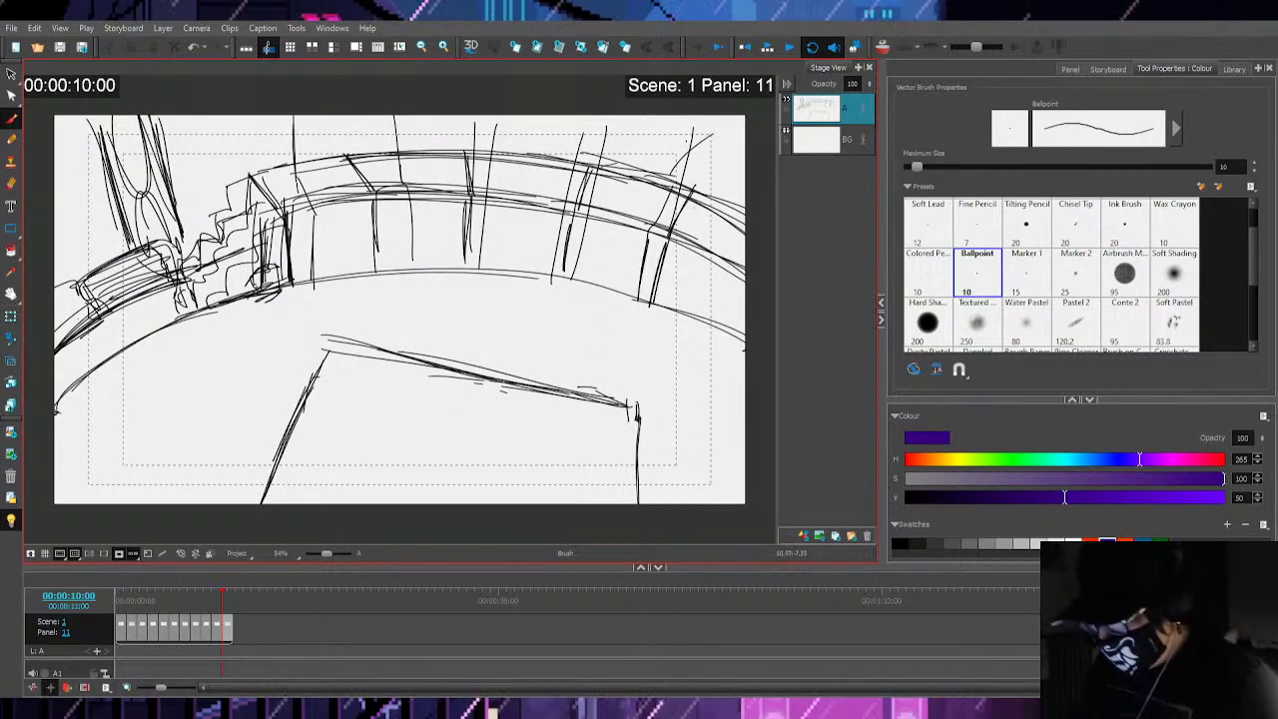
# Rough in a small seat with a tall narrow oval figure at the platform's right corner
pyautogui.moveTo(608, 418)
pyautogui.mouseDown()
pyautogui.moveTo(606, 459)
pyautogui.moveTo(560, 430)
pyautogui.moveTo(601, 446)
pyautogui.mouseUp()
pyautogui.moveTo(559, 433)
pyautogui.mouseDown()
pyautogui.moveTo(587, 443)
pyautogui.moveTo(558, 476)
pyautogui.moveTo(596, 474)
pyautogui.moveTo(546, 480)
pyautogui.mouseUp()
pyautogui.moveTo(546, 481); pyautogui.dragTo(593, 490)
pyautogui.moveTo(616, 435)
pyautogui.mouseDown()
pyautogui.moveTo(615, 497)
pyautogui.moveTo(596, 497)
pyautogui.moveTo(607, 494)
pyautogui.mouseUp()
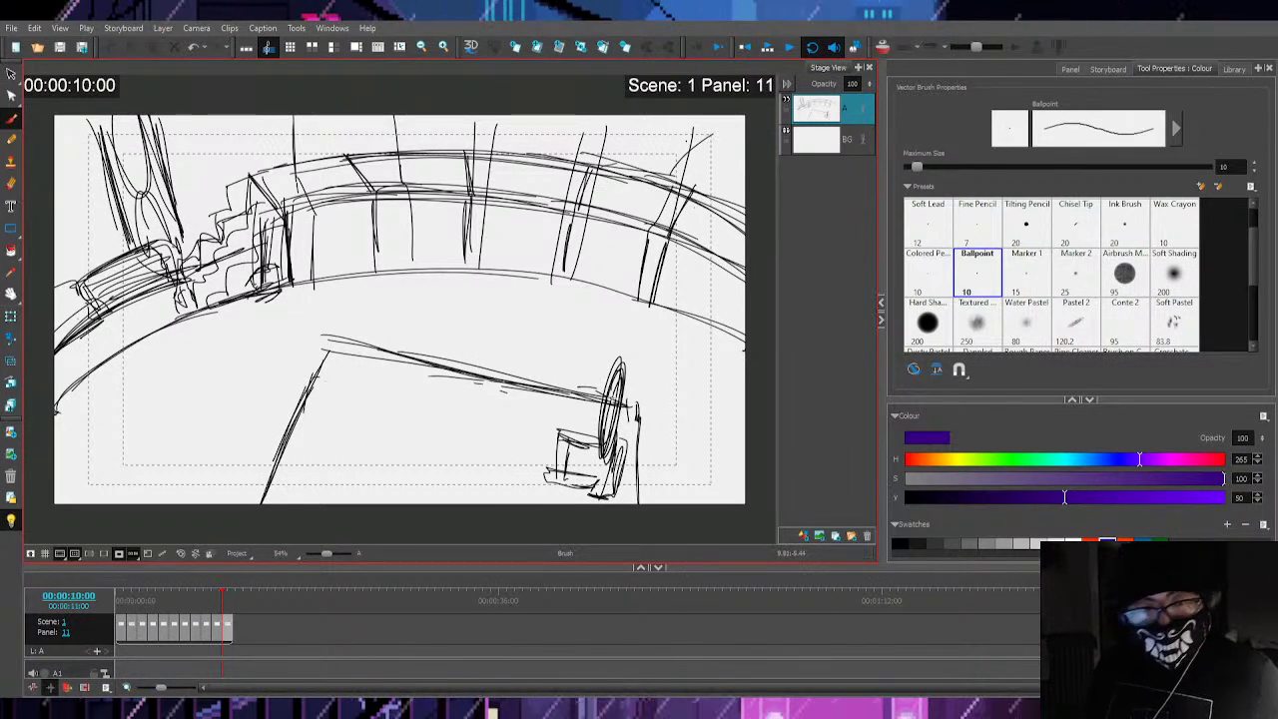
# Draw five placeholder ovals on the platform: three along its back edge and two nearer the front
pyautogui.moveTo(518, 353); pyautogui.dragTo(494, 420)
pyautogui.moveTo(407, 330)
pyautogui.mouseDown()
pyautogui.moveTo(400, 395)
pyautogui.moveTo(387, 360)
pyautogui.moveTo(385, 384)
pyautogui.mouseUp()
pyautogui.moveTo(338, 443)
pyautogui.mouseDown()
pyautogui.moveTo(329, 499)
pyautogui.moveTo(343, 445)
pyautogui.mouseUp()
pyautogui.moveTo(439, 451); pyautogui.dragTo(445, 505)
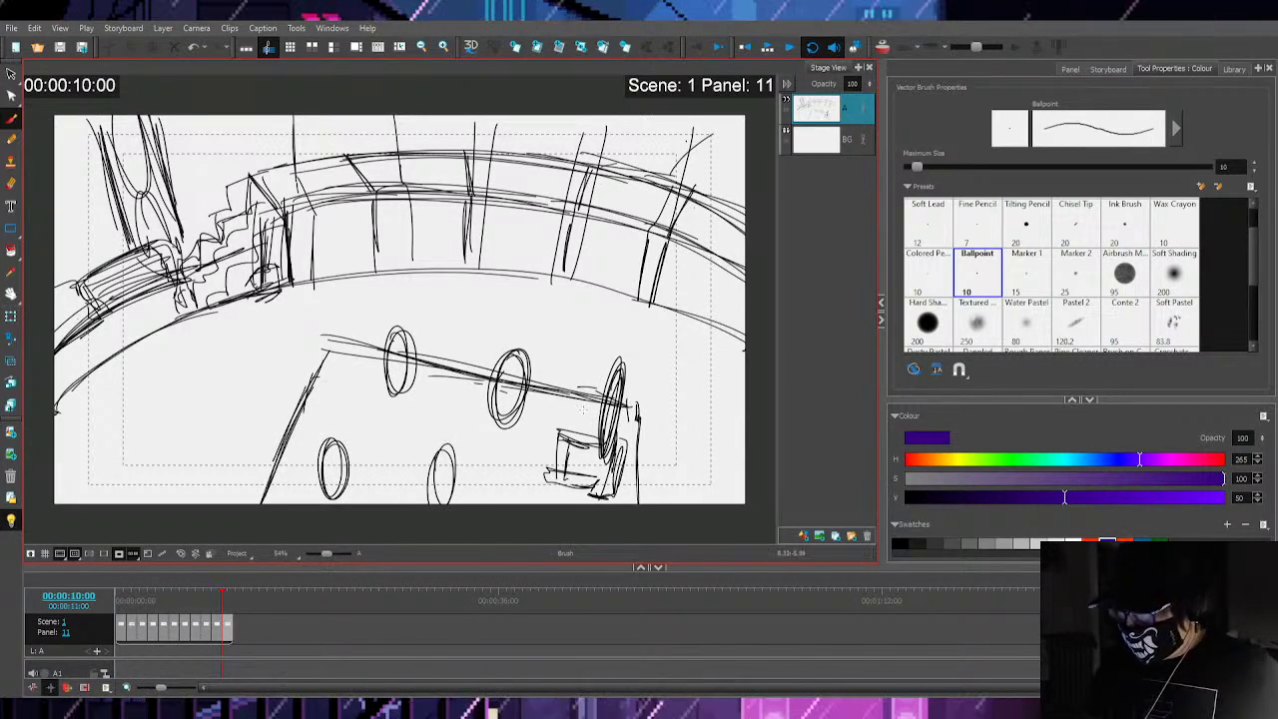
pyautogui.moveTo(594, 382); pyautogui.dragTo(578, 423)
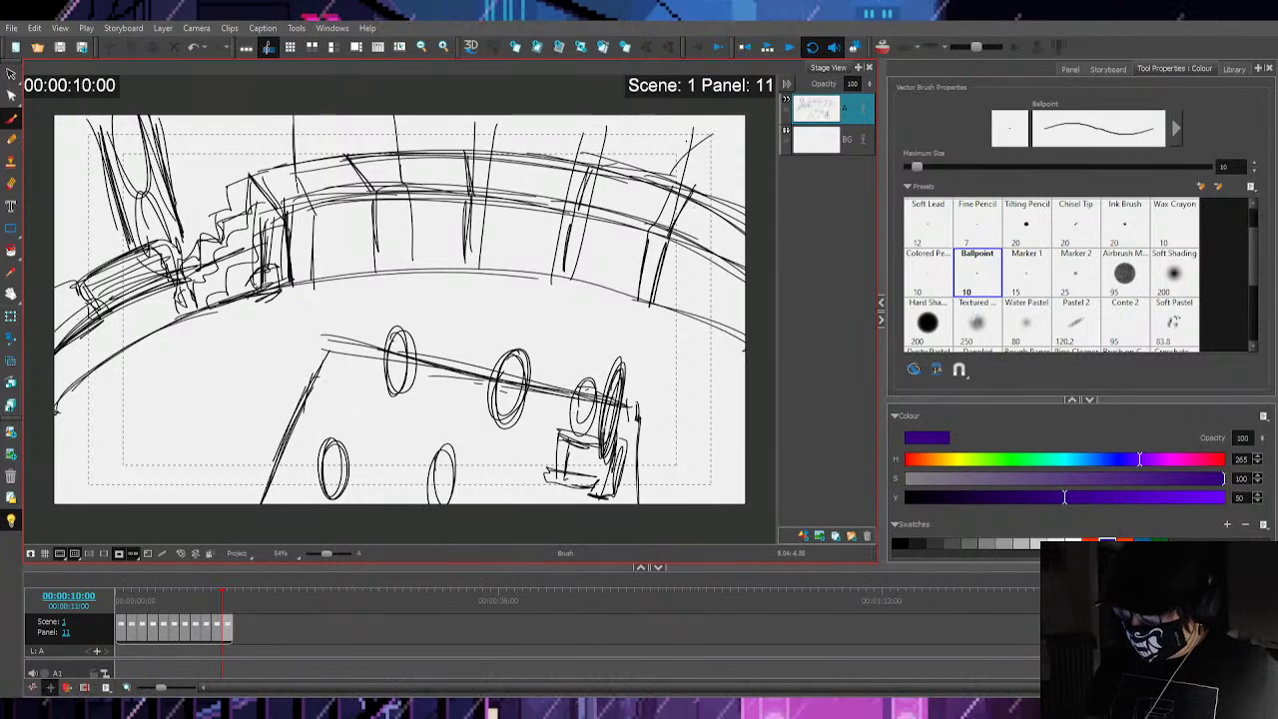
# Select the platform with its ovals and seat, and shrink it toward the right side of the panel
pyautogui.hotkey('alt', 's')
pyautogui.moveTo(668, 419)
pyautogui.mouseDown()
pyautogui.moveTo(664, 457)
pyautogui.moveTo(433, 292)
pyautogui.moveTo(663, 391)
pyautogui.moveTo(629, 406)
pyautogui.moveTo(644, 384)
pyautogui.mouseUp()
pyautogui.moveTo(662, 302); pyautogui.dragTo(643, 316)
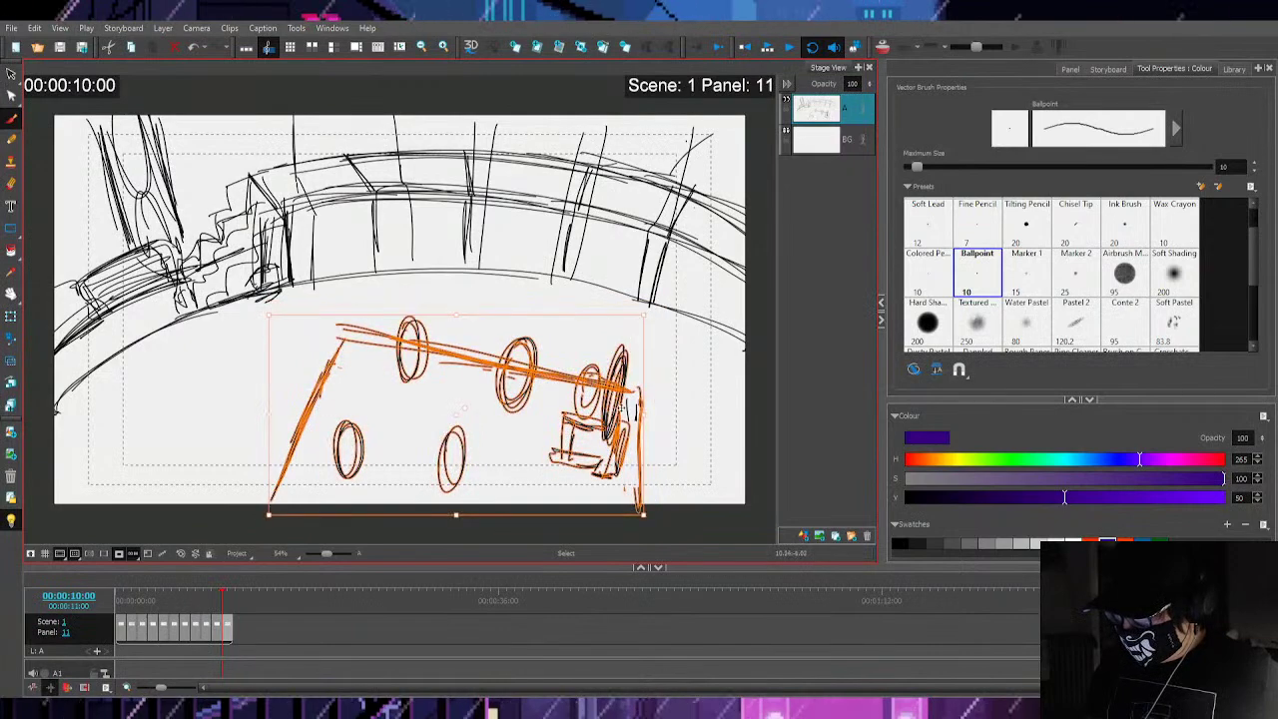
pyautogui.click(632, 387)
pyautogui.moveTo(584, 288)
pyautogui.mouseDown()
pyautogui.moveTo(675, 420)
pyautogui.moveTo(654, 316)
pyautogui.moveTo(629, 322)
pyautogui.mouseUp()
pyautogui.moveTo(599, 397)
pyautogui.mouseDown()
pyautogui.moveTo(621, 360)
pyautogui.moveTo(637, 396)
pyautogui.moveTo(655, 324)
pyautogui.moveTo(621, 360)
pyautogui.mouseUp()
pyautogui.moveTo(601, 408); pyautogui.dragTo(614, 400)
pyautogui.hotkey('alt', 'b')
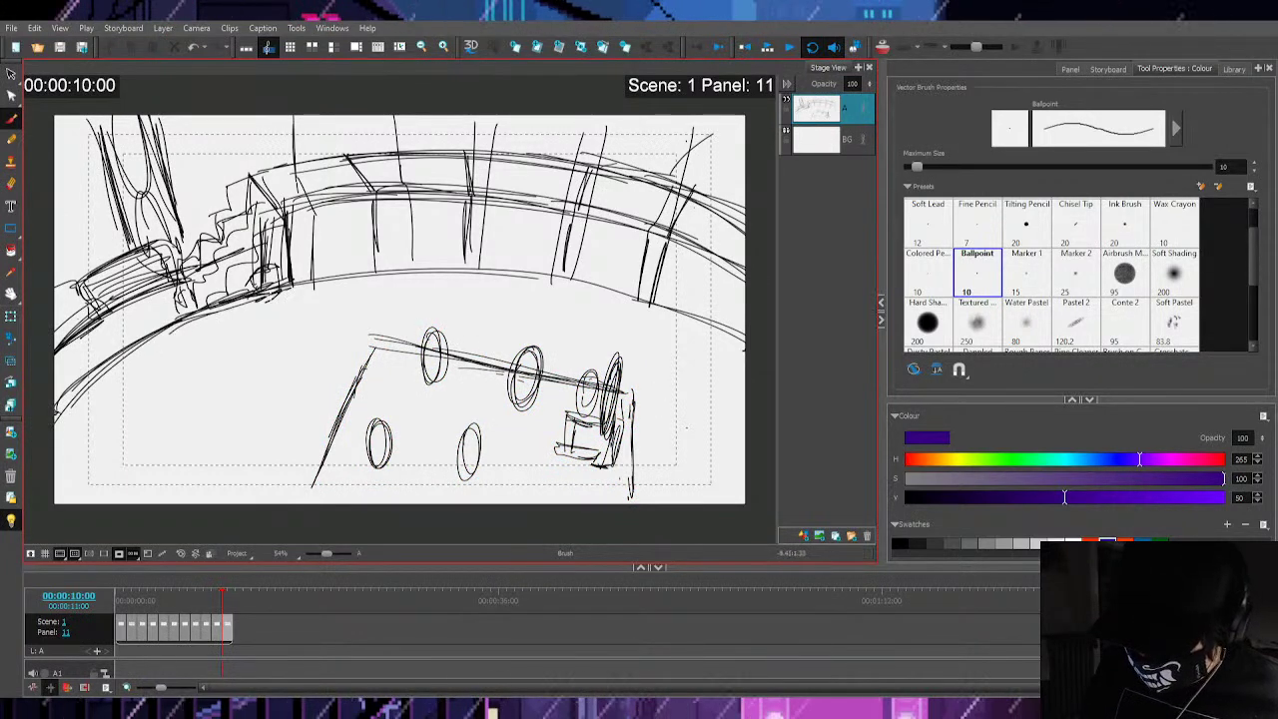
# Reinforce the floor curve on the left and extend the platform's left edge down to the panel's bottom
pyautogui.moveTo(66, 424); pyautogui.dragTo(228, 302)
pyautogui.moveTo(381, 342); pyautogui.dragTo(305, 503)
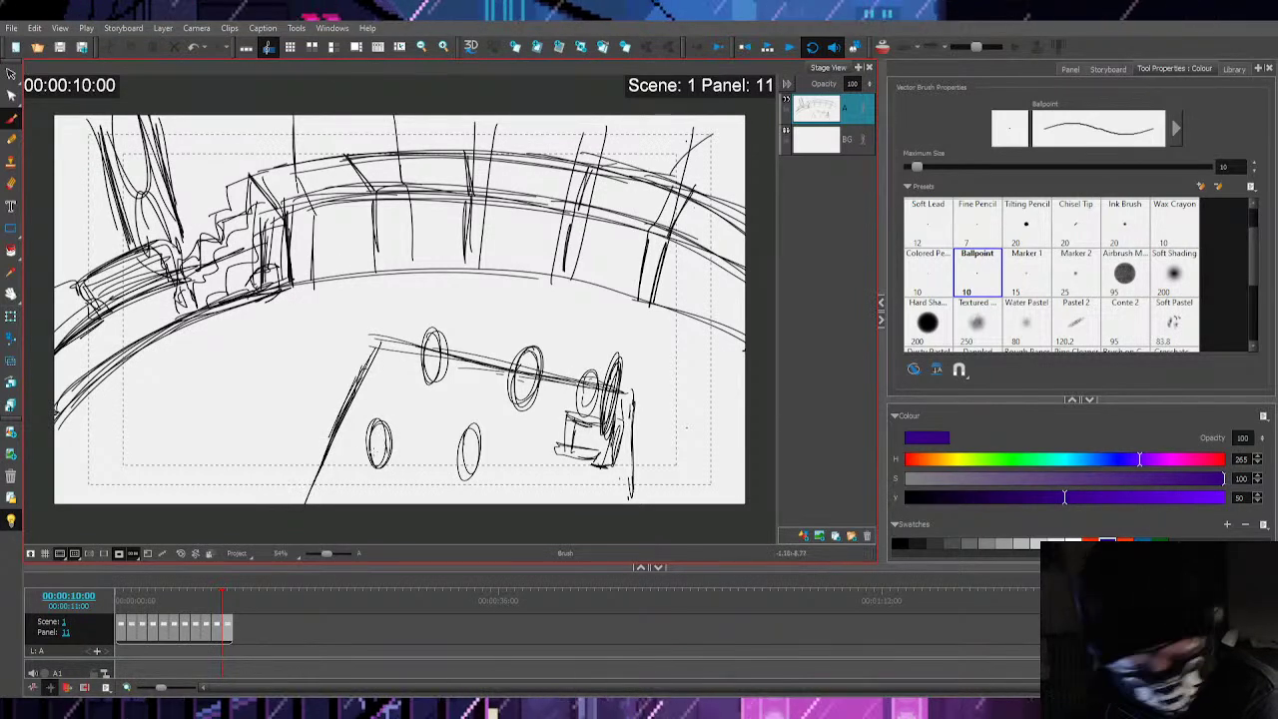
# Rework the front and rightmost back ovals with heavier strokes, and add another oval in front of the seat
pyautogui.moveTo(464, 472)
pyautogui.mouseDown()
pyautogui.moveTo(469, 446)
pyautogui.moveTo(490, 486)
pyautogui.mouseUp()
pyautogui.moveTo(560, 437); pyautogui.dragTo(575, 446)
pyautogui.moveTo(592, 362)
pyautogui.mouseDown()
pyautogui.moveTo(600, 384)
pyautogui.moveTo(579, 392)
pyautogui.mouseUp()
pyautogui.moveTo(472, 449); pyautogui.dragTo(489, 479)
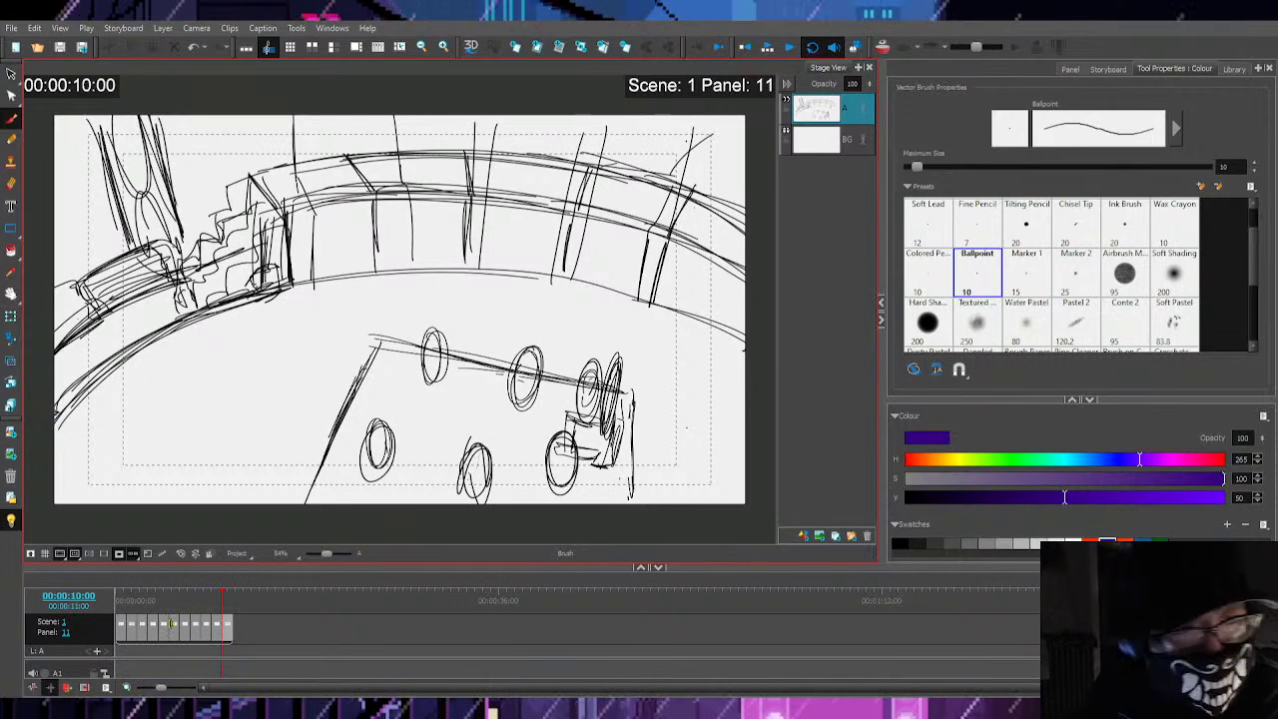
# Draw the platform's left, back and right edges as clean straight lines on the BG layer
pyautogui.click(828, 141)
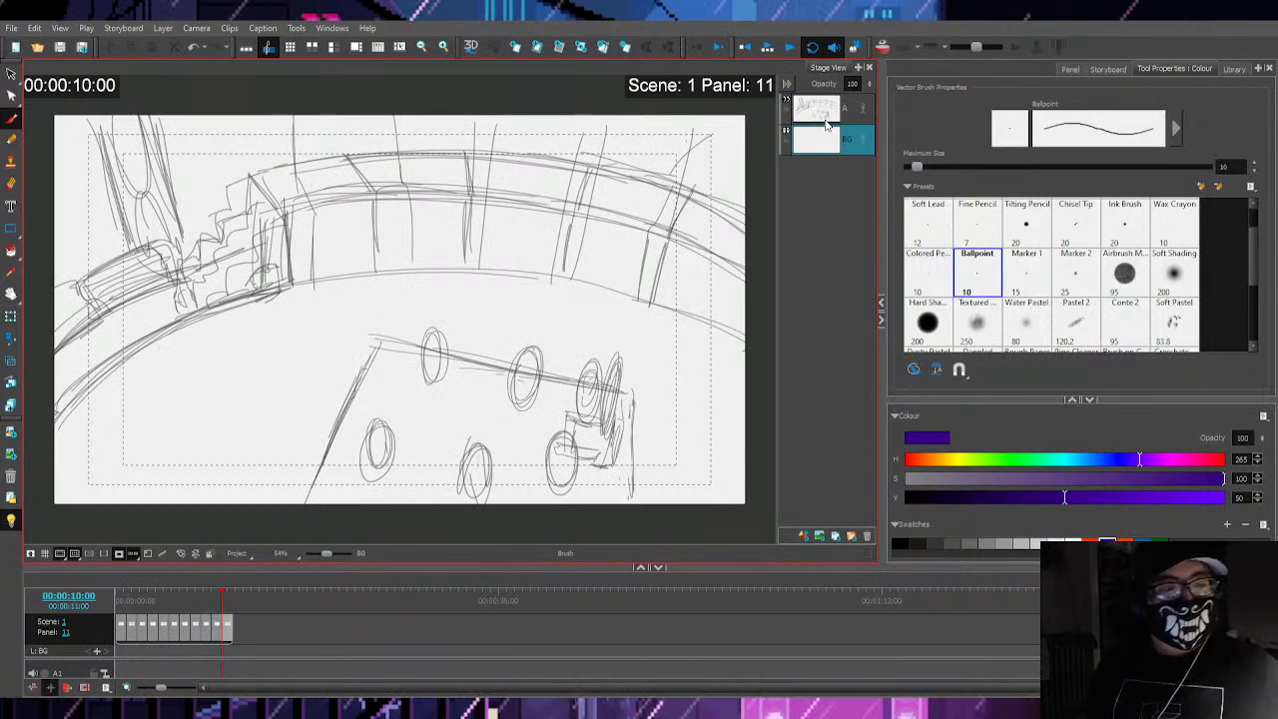
pyautogui.moveTo(381, 343); pyautogui.dragTo(341, 414)
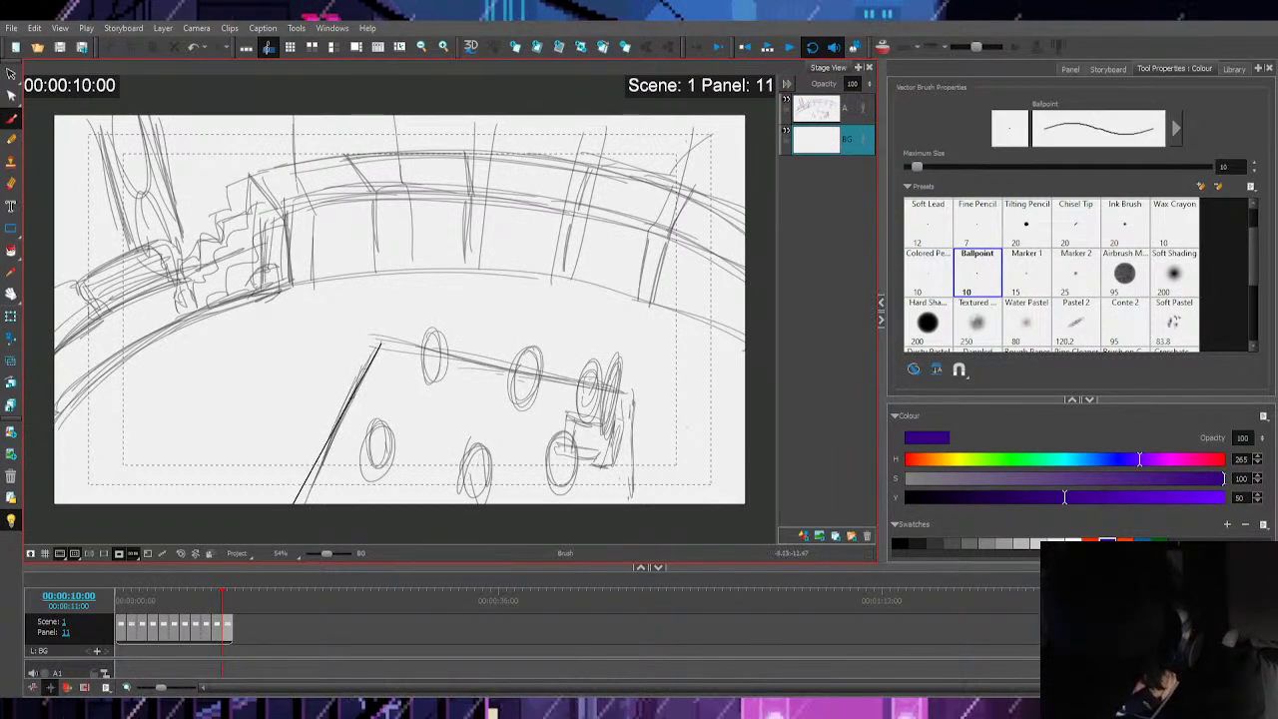
pyautogui.moveTo(386, 342)
pyautogui.mouseDown()
pyautogui.moveTo(630, 393)
pyautogui.moveTo(632, 505)
pyautogui.mouseUp()
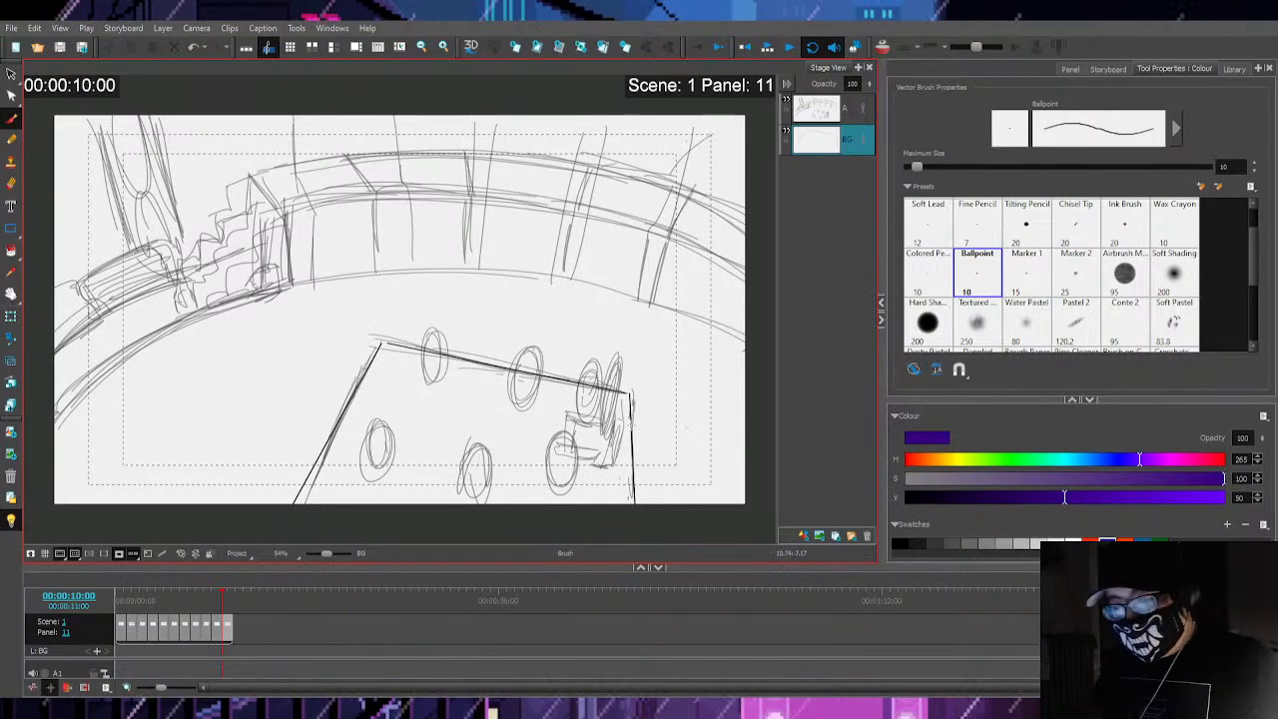
# Start a cleaner shape over the small oval near the platform's right corner with a short vertical stroke, undoing the curve beside it
pyautogui.press('2')
pyautogui.press('space')
pyautogui.moveTo(667, 321)
pyautogui.mouseDown()
pyautogui.moveTo(445, 243)
pyautogui.moveTo(472, 113)
pyautogui.mouseUp()
pyautogui.press('2')
pyautogui.press('2')
pyautogui.moveTo(500, 252); pyautogui.dragTo(527, 266)
pyautogui.press('1')
pyautogui.press('1')
pyautogui.press('2')
pyautogui.press('2')
pyautogui.press('1')
pyautogui.press('2')
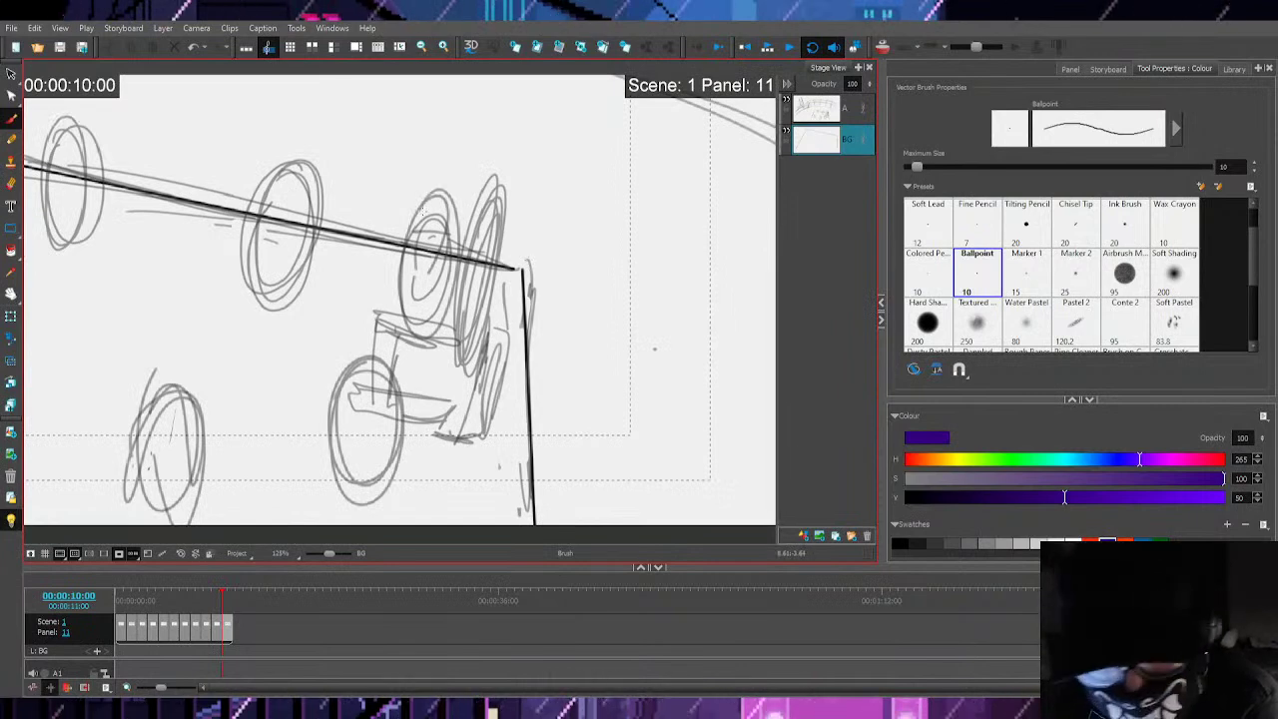
pyautogui.moveTo(417, 206)
pyautogui.mouseDown()
pyautogui.moveTo(441, 275)
pyautogui.moveTo(406, 260)
pyautogui.mouseUp()
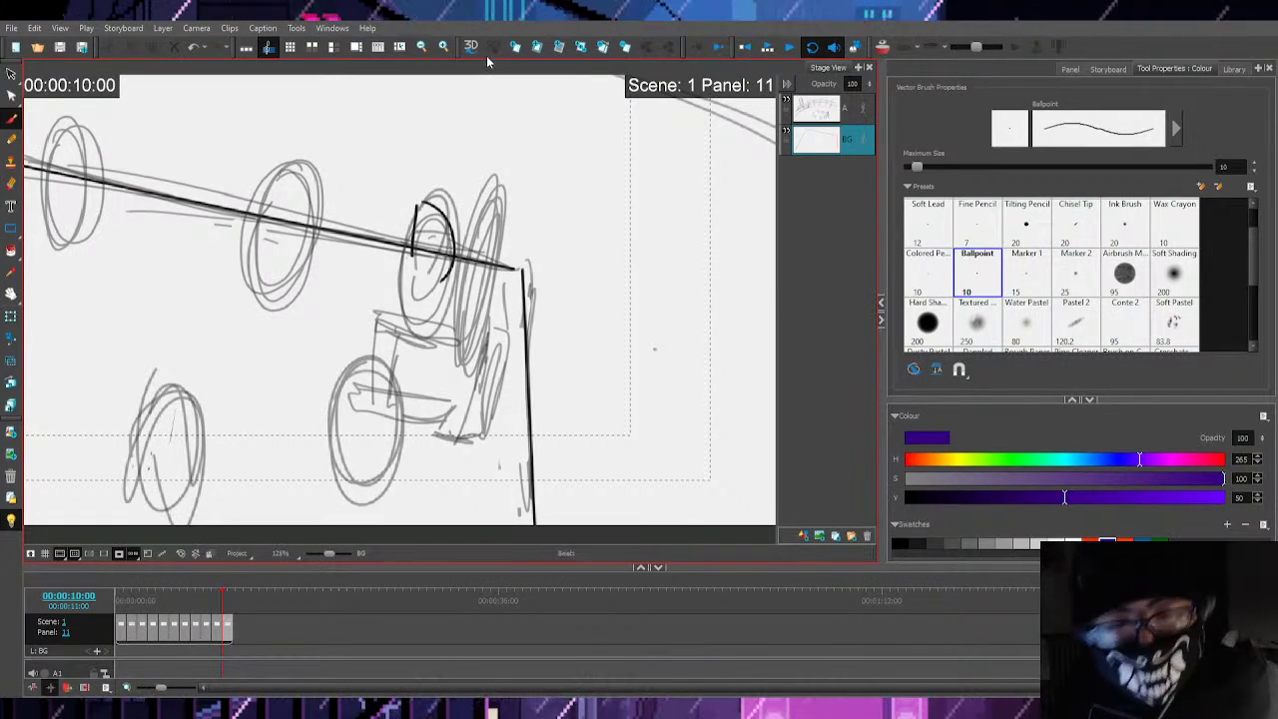
pyautogui.hotkey('ctrl', 'z')
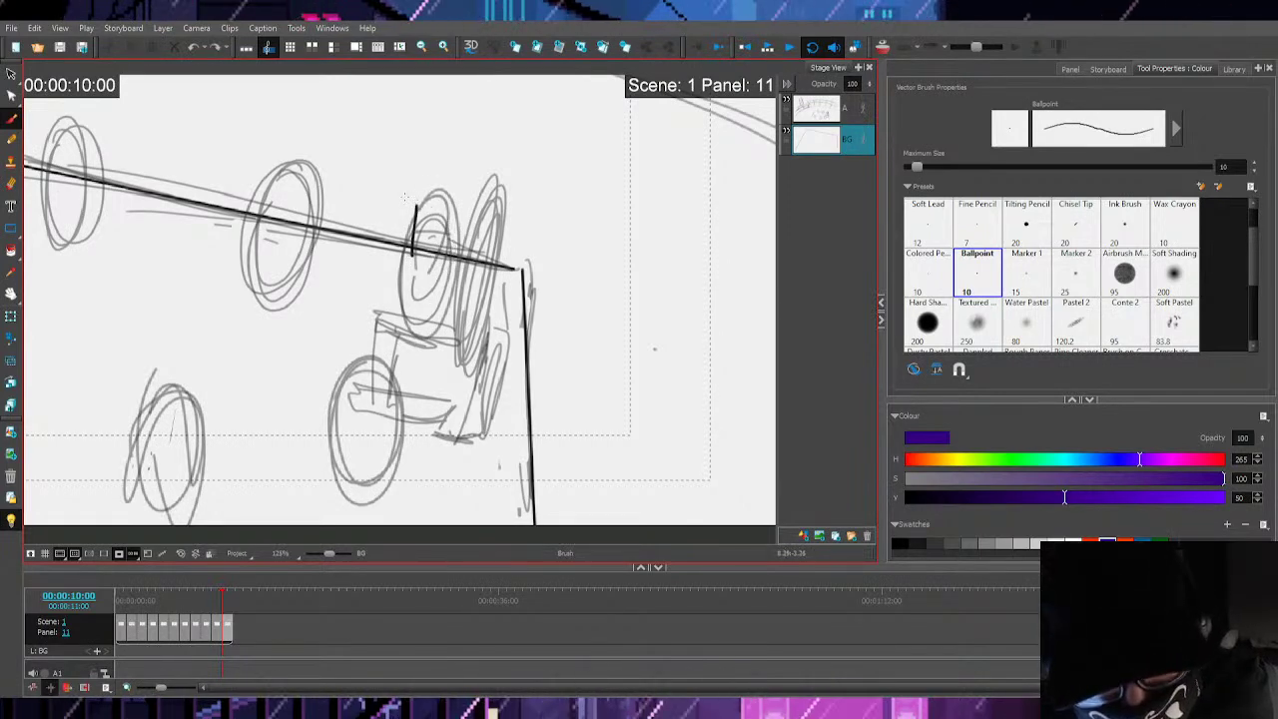
pyautogui.moveTo(416, 204)
pyautogui.mouseDown()
pyautogui.moveTo(442, 237)
pyautogui.moveTo(406, 257)
pyautogui.mouseUp()
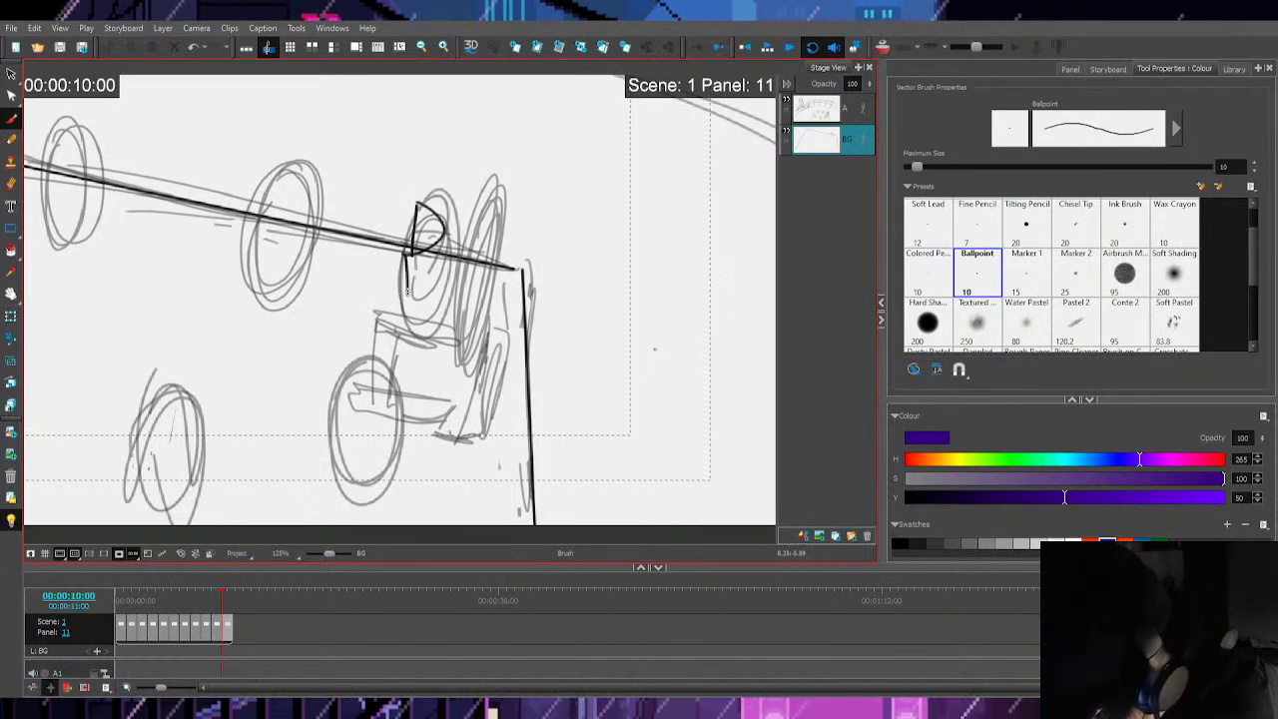
pyautogui.hotkey('ctrl', 'z')
pyautogui.moveTo(416, 205)
pyautogui.mouseDown()
pyautogui.moveTo(445, 213)
pyautogui.moveTo(443, 242)
pyautogui.moveTo(403, 245)
pyautogui.moveTo(402, 283)
pyautogui.mouseUp()
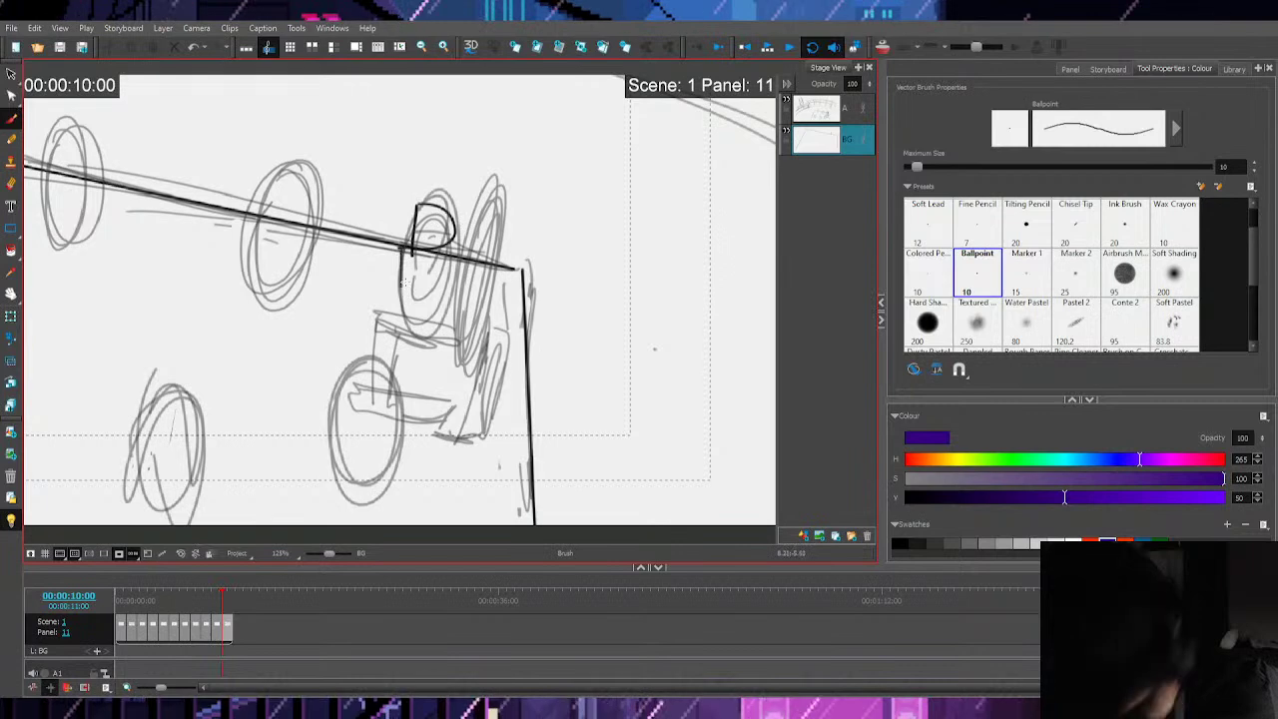
pyautogui.hotkey('ctrl', 'z')
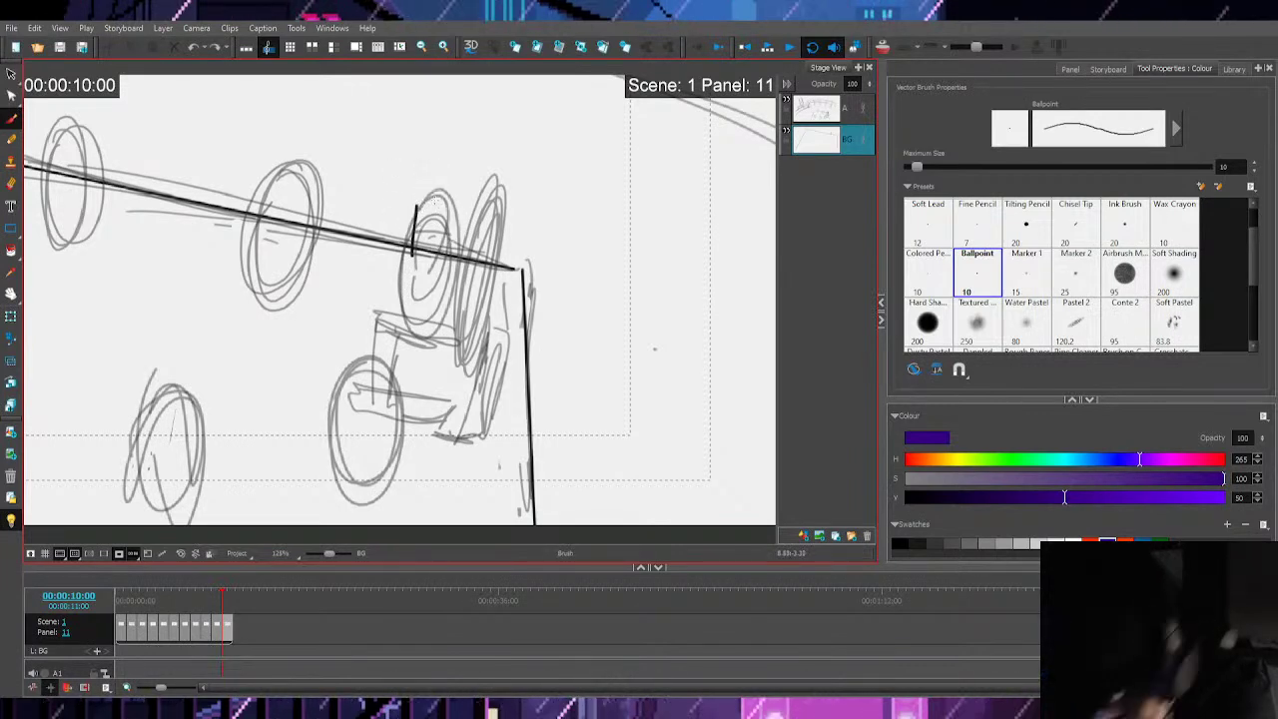
pyautogui.moveTo(417, 204)
pyautogui.mouseDown()
pyautogui.moveTo(448, 237)
pyautogui.moveTo(414, 260)
pyautogui.moveTo(410, 313)
pyautogui.mouseUp()
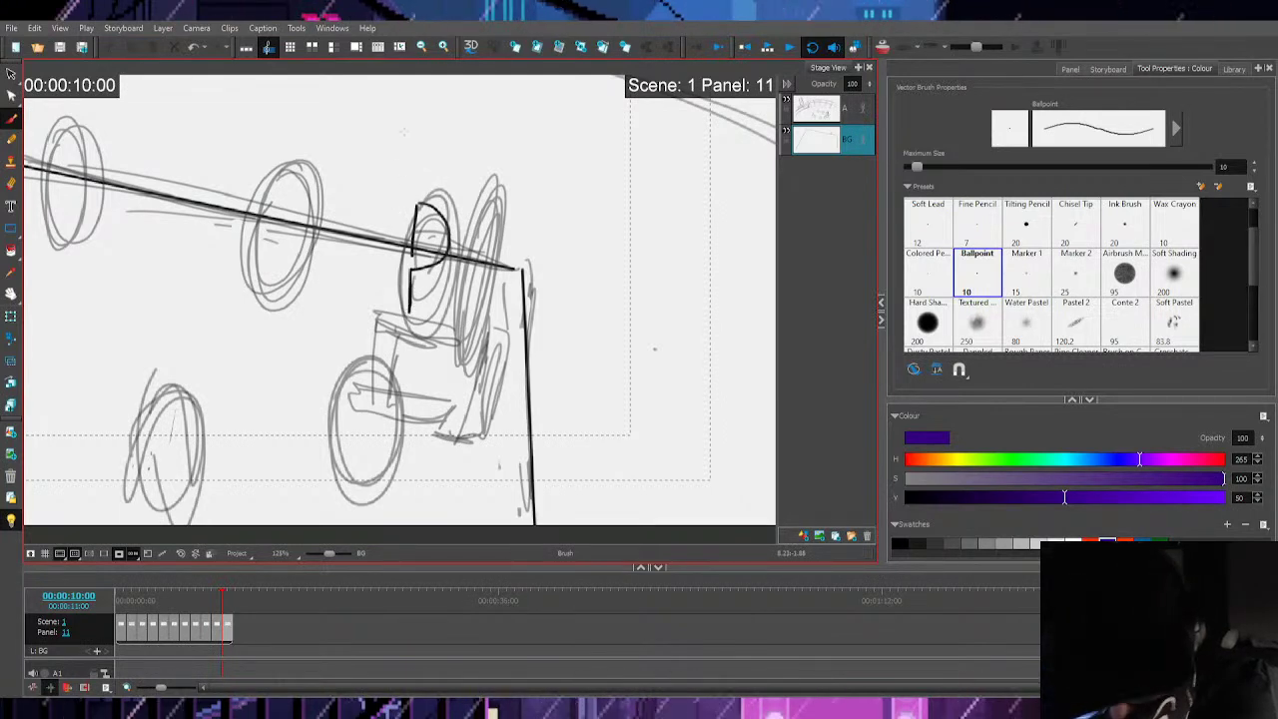
pyautogui.moveTo(416, 203)
pyautogui.mouseDown()
pyautogui.moveTo(445, 225)
pyautogui.moveTo(413, 266)
pyautogui.mouseUp()
pyautogui.hotkey('ctrl', 'z')
# Save the project and redraw the shape as a wide upper curve with a notch below and a rounded lobe on the left
pyautogui.hotkey('ctrl', 's')
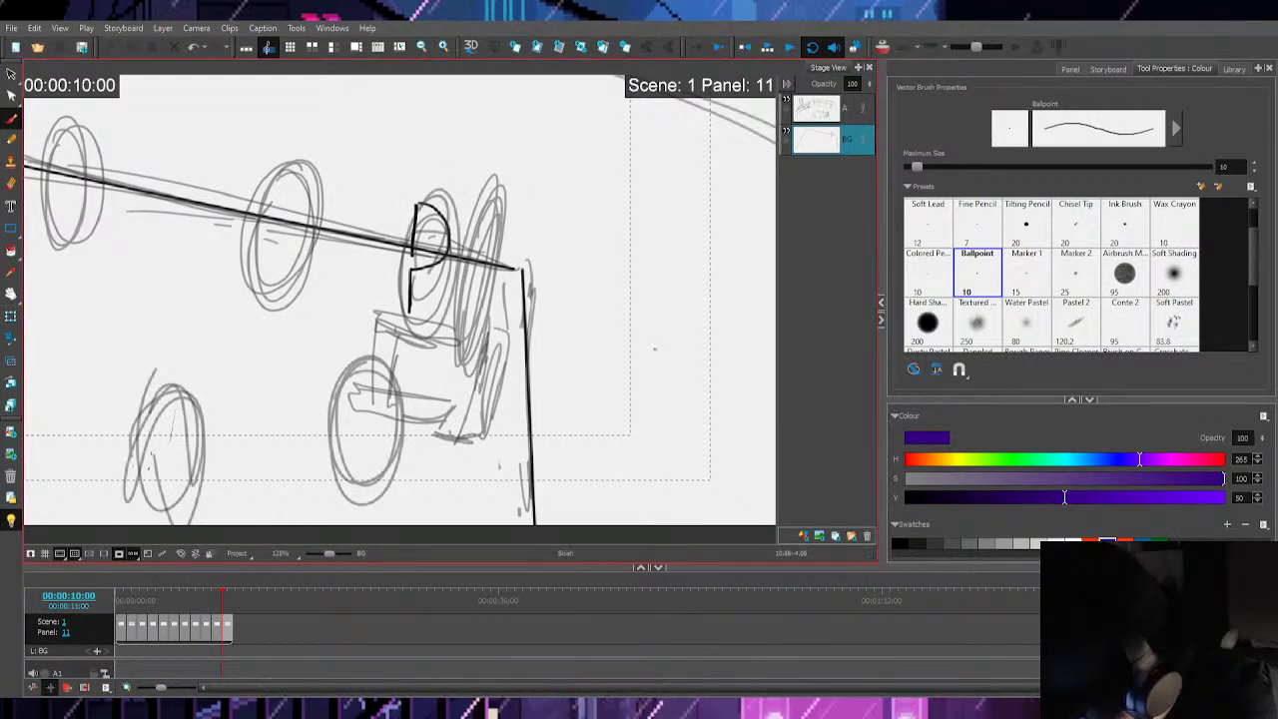
pyautogui.hotkey('ctrl', 'z')
pyautogui.moveTo(417, 204)
pyautogui.mouseDown()
pyautogui.moveTo(466, 243)
pyautogui.moveTo(420, 268)
pyautogui.moveTo(418, 308)
pyautogui.moveTo(450, 299)
pyautogui.mouseUp()
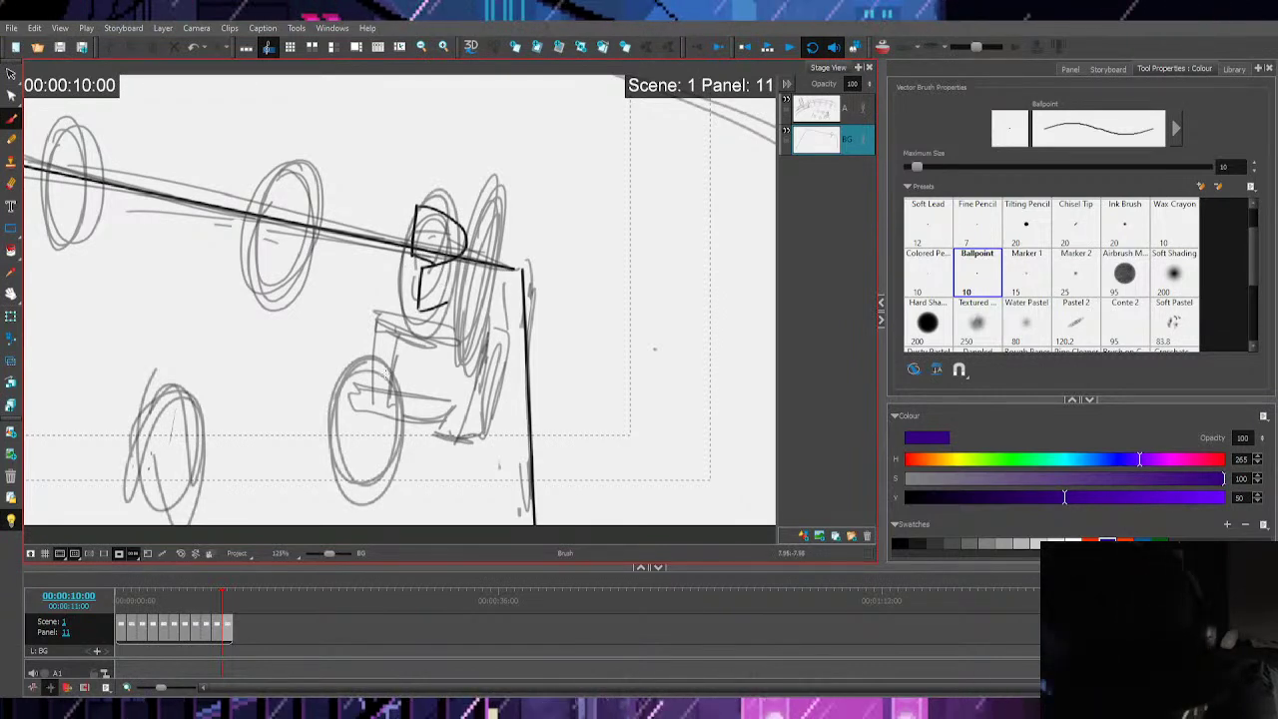
pyautogui.moveTo(377, 287); pyautogui.dragTo(417, 309)
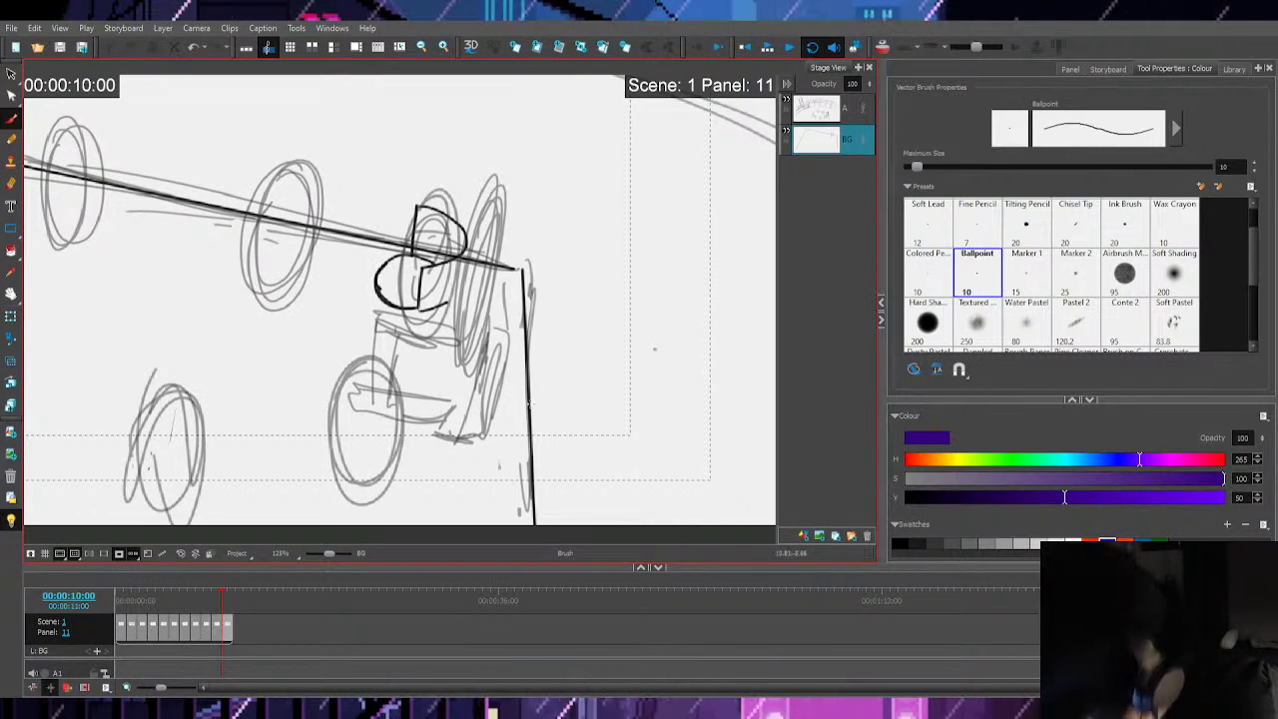
# Try to erase the platform line inside the upper curve, and reduce the eraser's maximum size to about 10.8
pyautogui.press('e')
pyautogui.moveTo(444, 256); pyautogui.dragTo(430, 247)
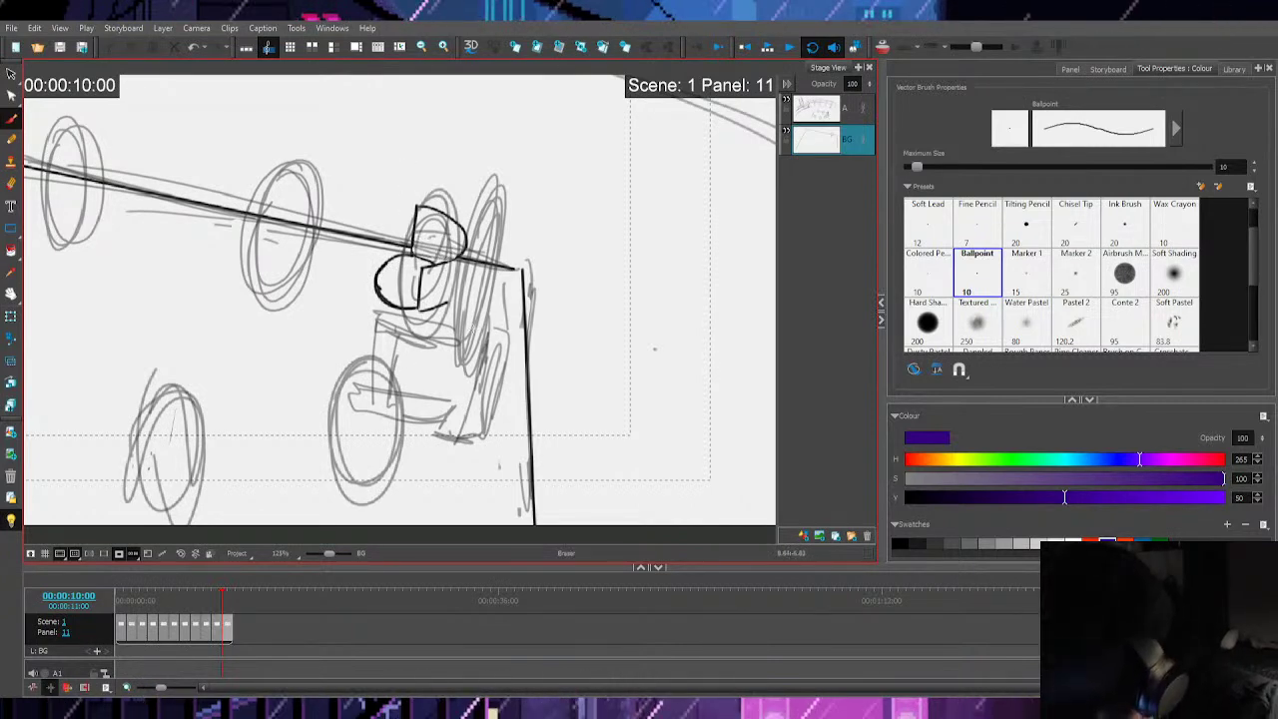
pyautogui.hotkey('alt', 'b')
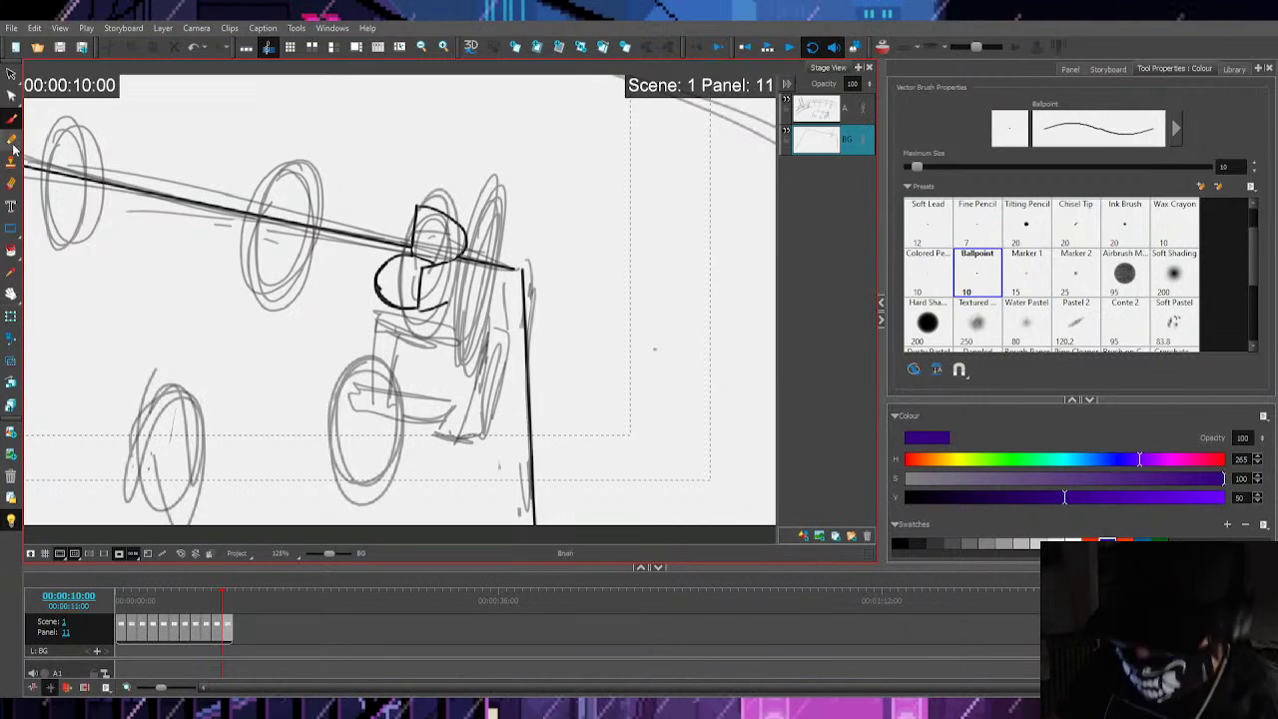
pyautogui.click(12, 139)
pyautogui.click(15, 182)
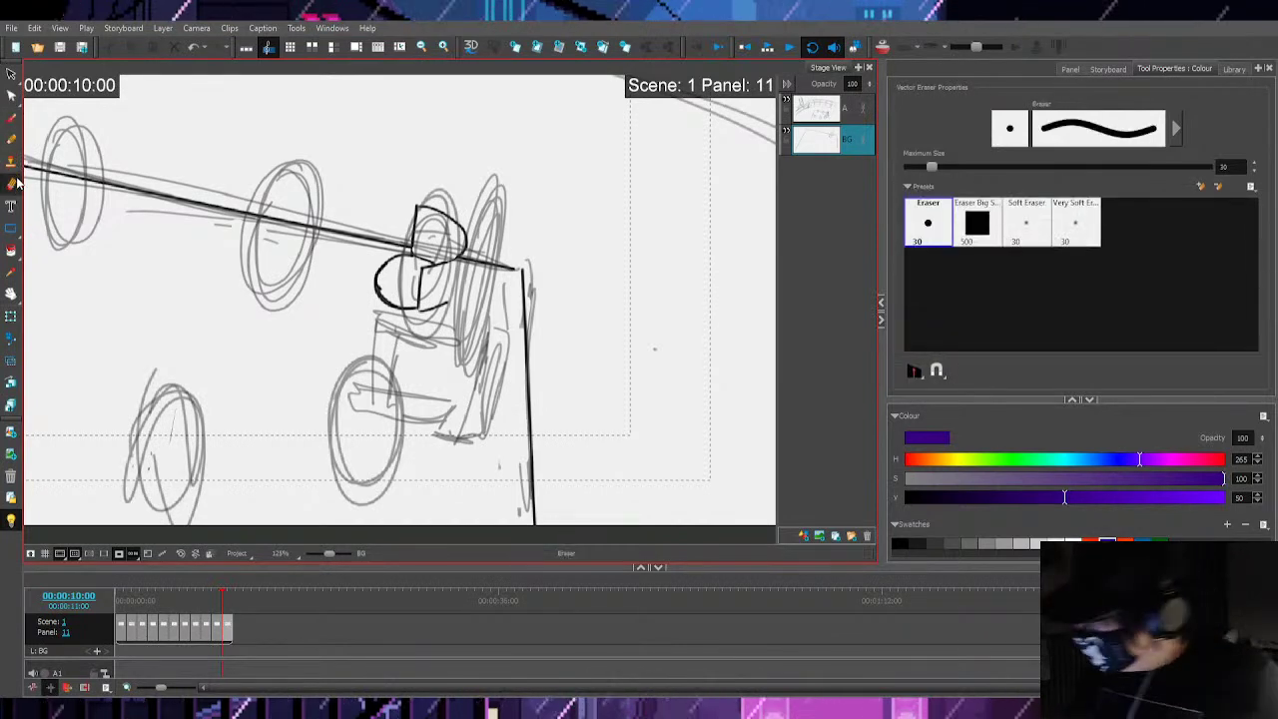
pyautogui.moveTo(913, 169); pyautogui.dragTo(919, 170)
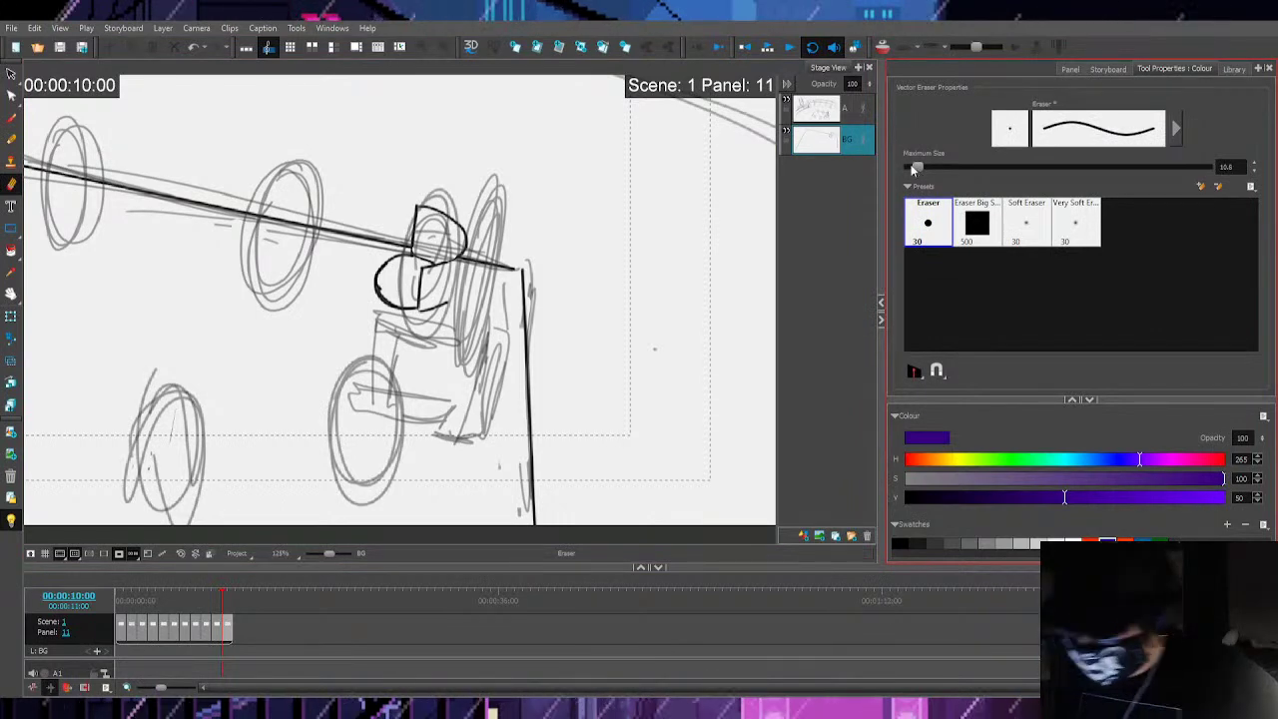
pyautogui.click(11, 119)
pyautogui.click(11, 140)
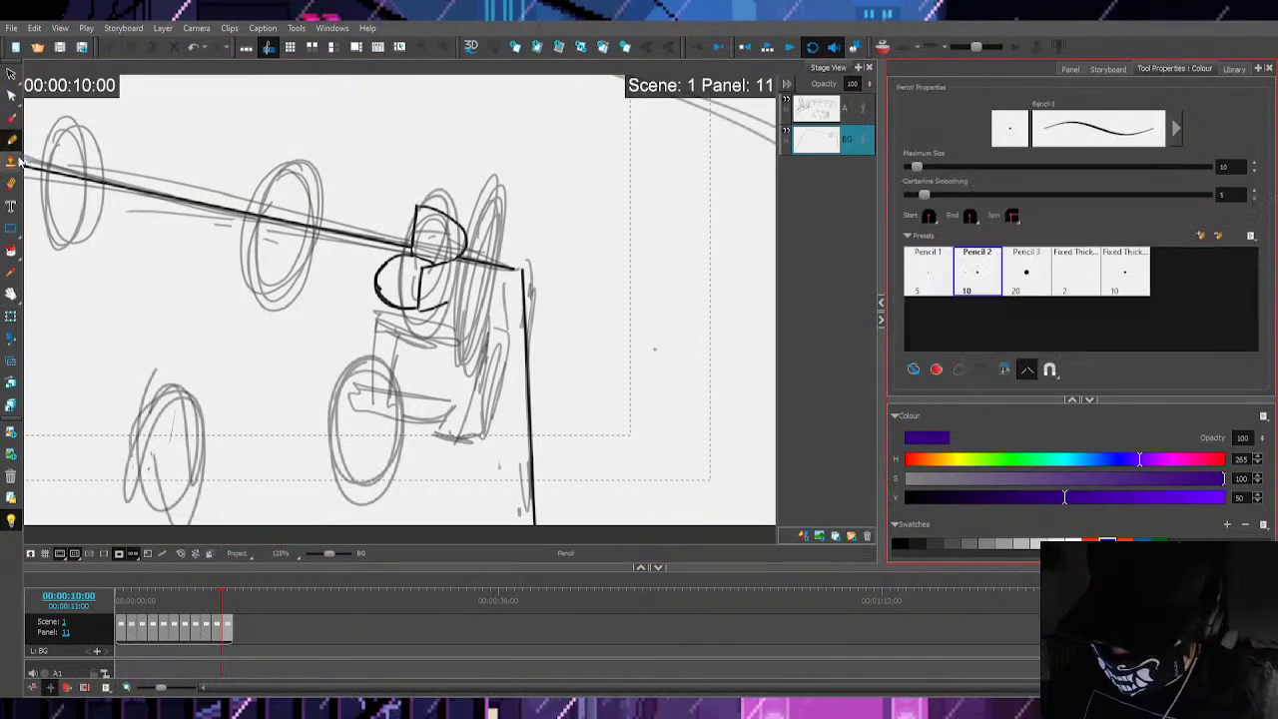
# Close the lower right side of the curved shape with the Ballpoint brush and select the shape's strokes
pyautogui.click(11, 118)
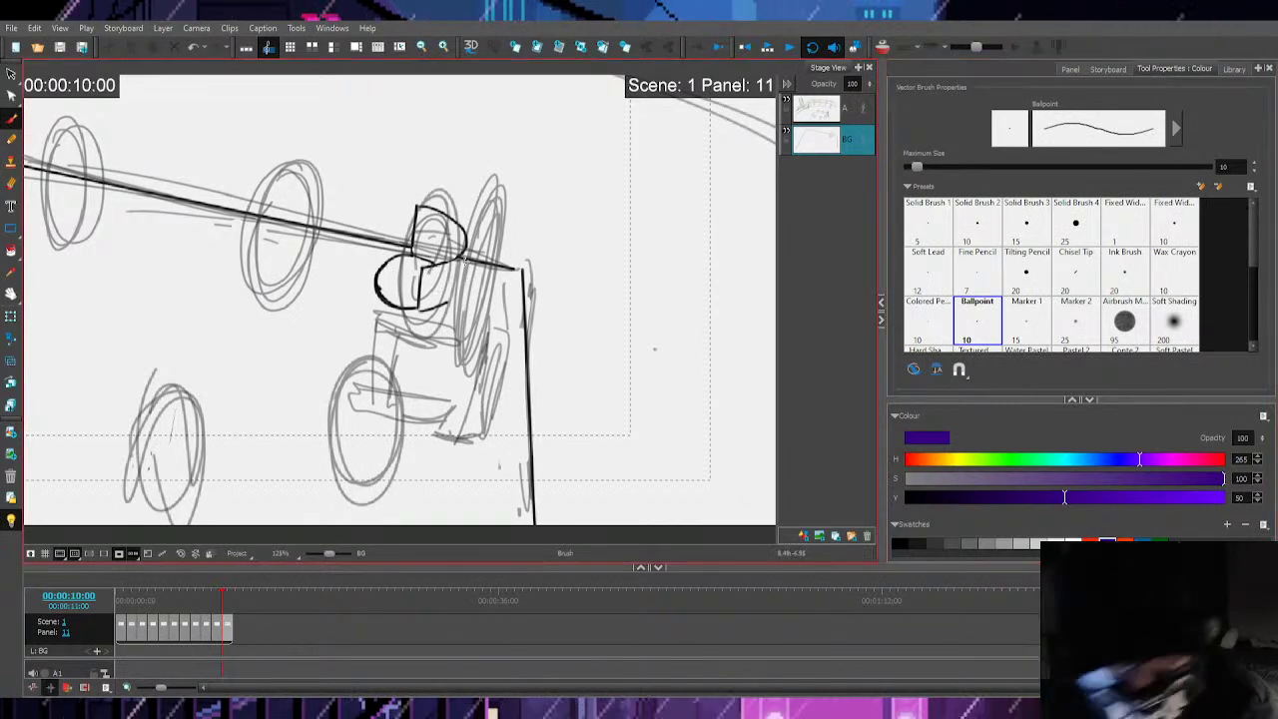
pyautogui.moveTo(464, 258); pyautogui.dragTo(460, 290)
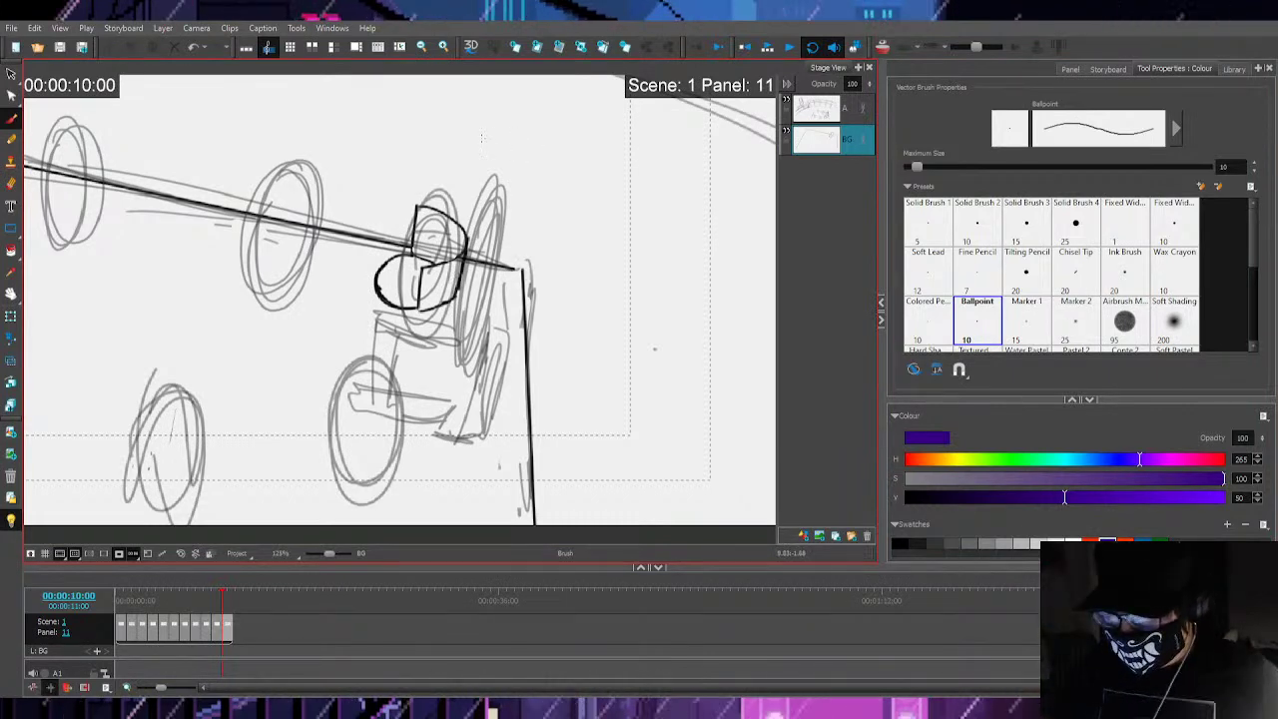
pyautogui.keyDown('ctrl'); pyautogui.click(464, 237); pyautogui.keyUp('ctrl')
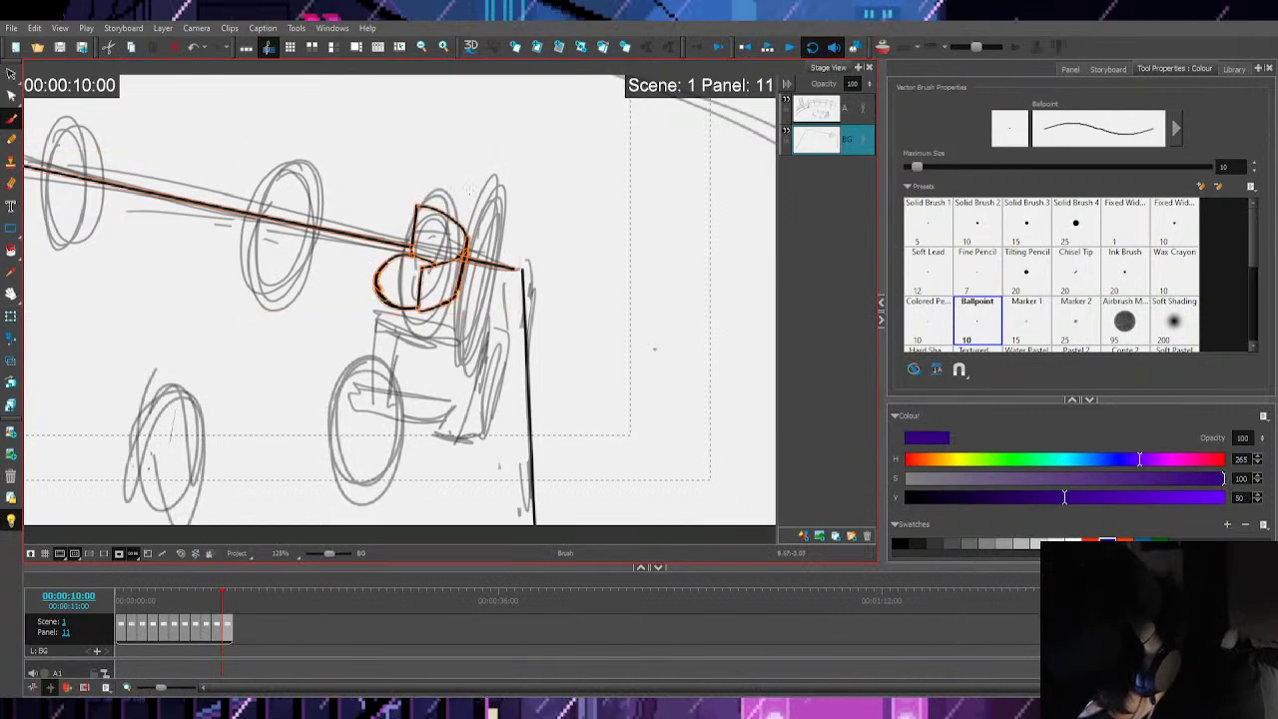
pyautogui.keyDown('ctrl'); pyautogui.click(466, 254); pyautogui.keyUp('ctrl')
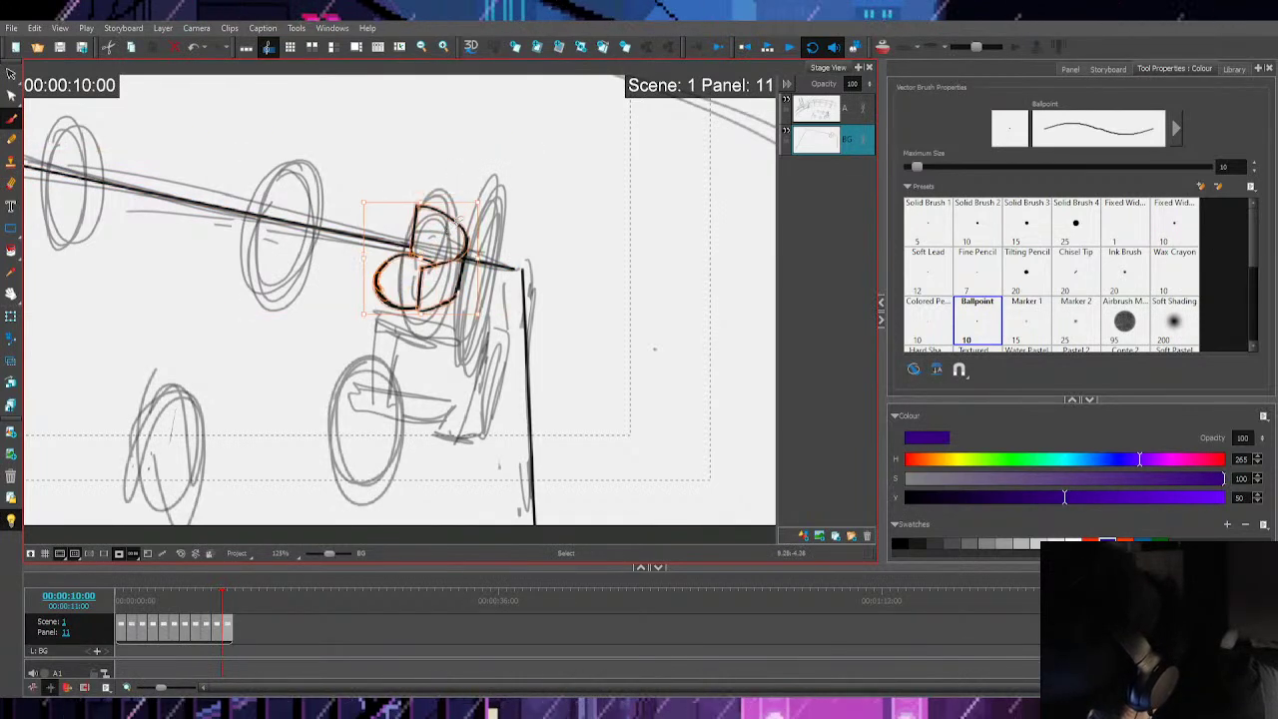
pyautogui.moveTo(494, 178)
pyautogui.mouseDown()
pyautogui.moveTo(409, 246)
pyautogui.moveTo(410, 309)
pyautogui.moveTo(468, 270)
pyautogui.moveTo(475, 208)
pyautogui.mouseUp()
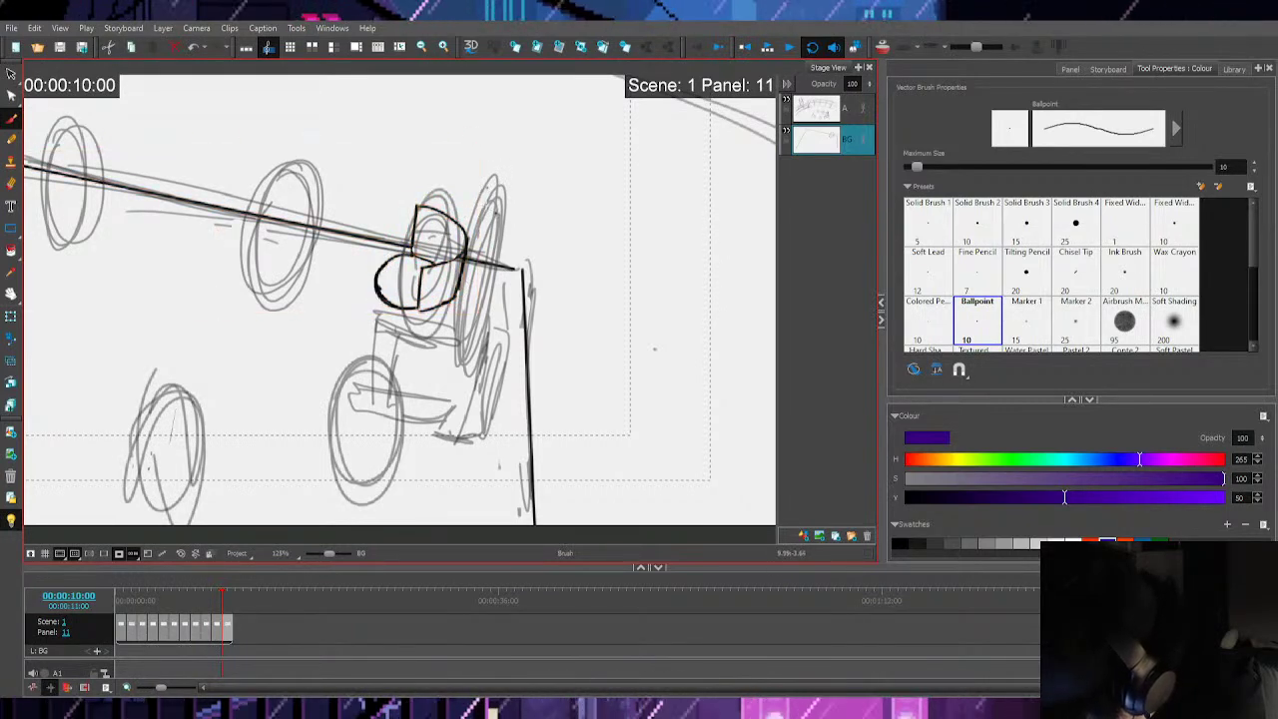
pyautogui.press('e')
pyautogui.press('s')
pyautogui.moveTo(445, 229)
pyautogui.mouseDown()
pyautogui.moveTo(385, 263)
pyautogui.moveTo(455, 302)
pyautogui.moveTo(465, 206)
pyautogui.moveTo(430, 241)
pyautogui.mouseUp()
pyautogui.hotkey('ctrl', 'z')
pyautogui.hotkey('ctrl', 'z')
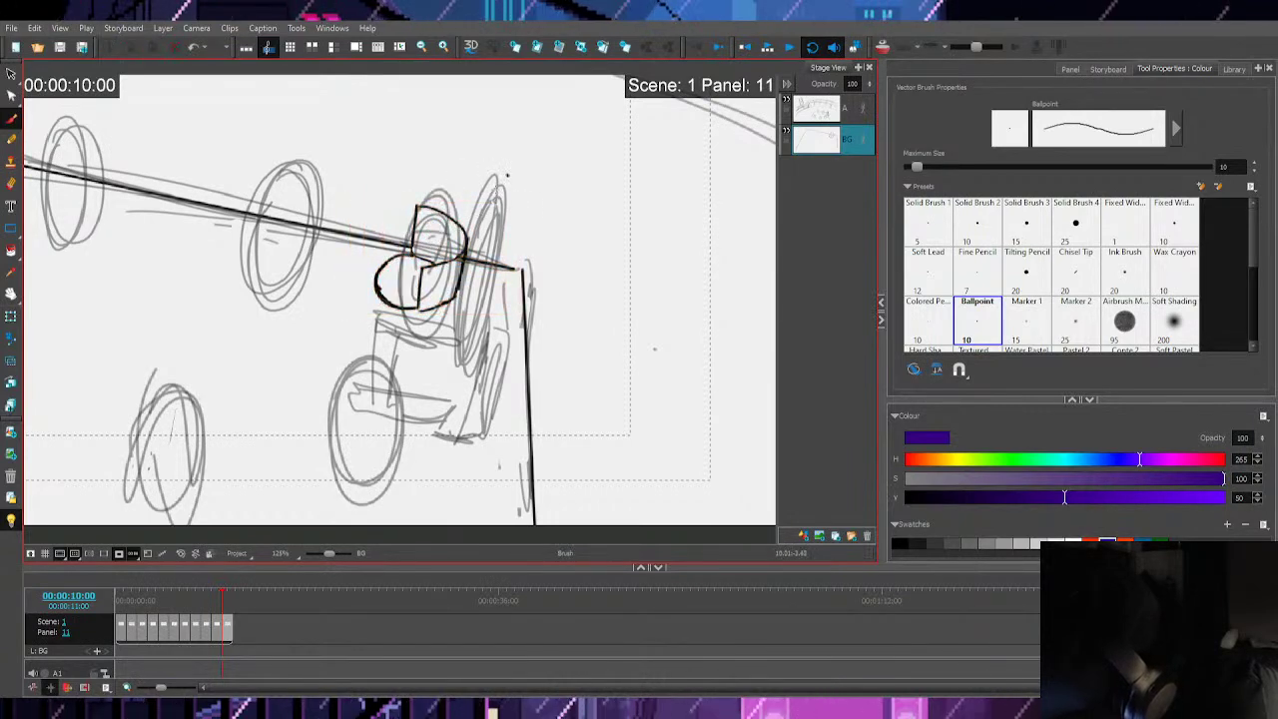
# Select the curved shape's strokes near the platform corner and move them slightly left along the platform line
pyautogui.press('s')
pyautogui.moveTo(475, 192); pyautogui.dragTo(449, 309)
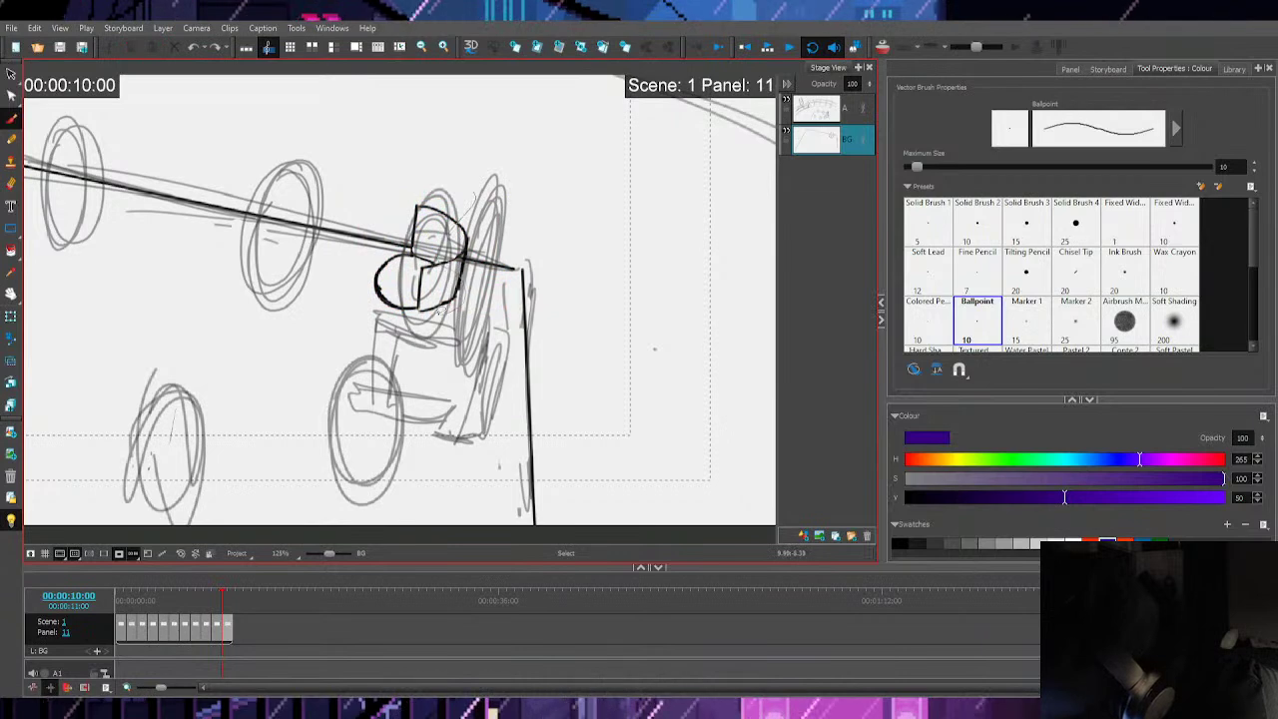
pyautogui.click(463, 266)
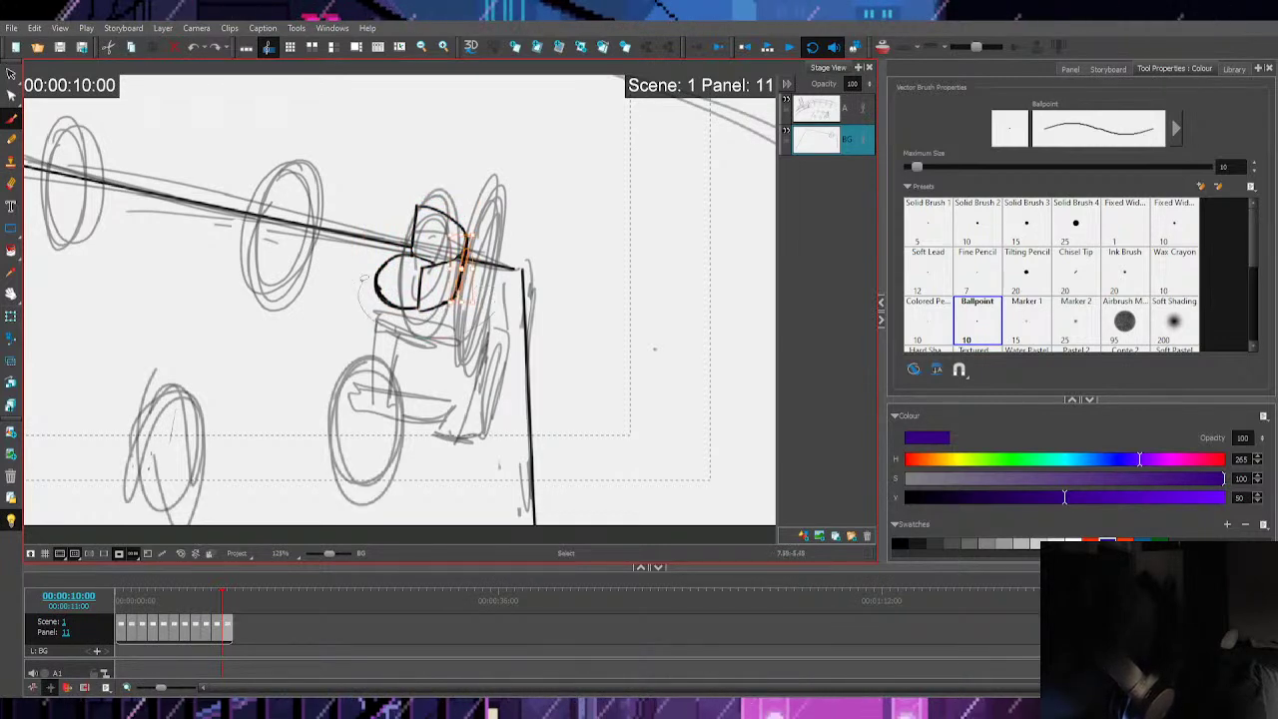
pyautogui.click(460, 282)
pyautogui.moveTo(460, 282); pyautogui.dragTo(439, 268)
# Reconnect the platform's upper line to its right corner with the Ballpoint brush
pyautogui.hotkey('alt', 'e')
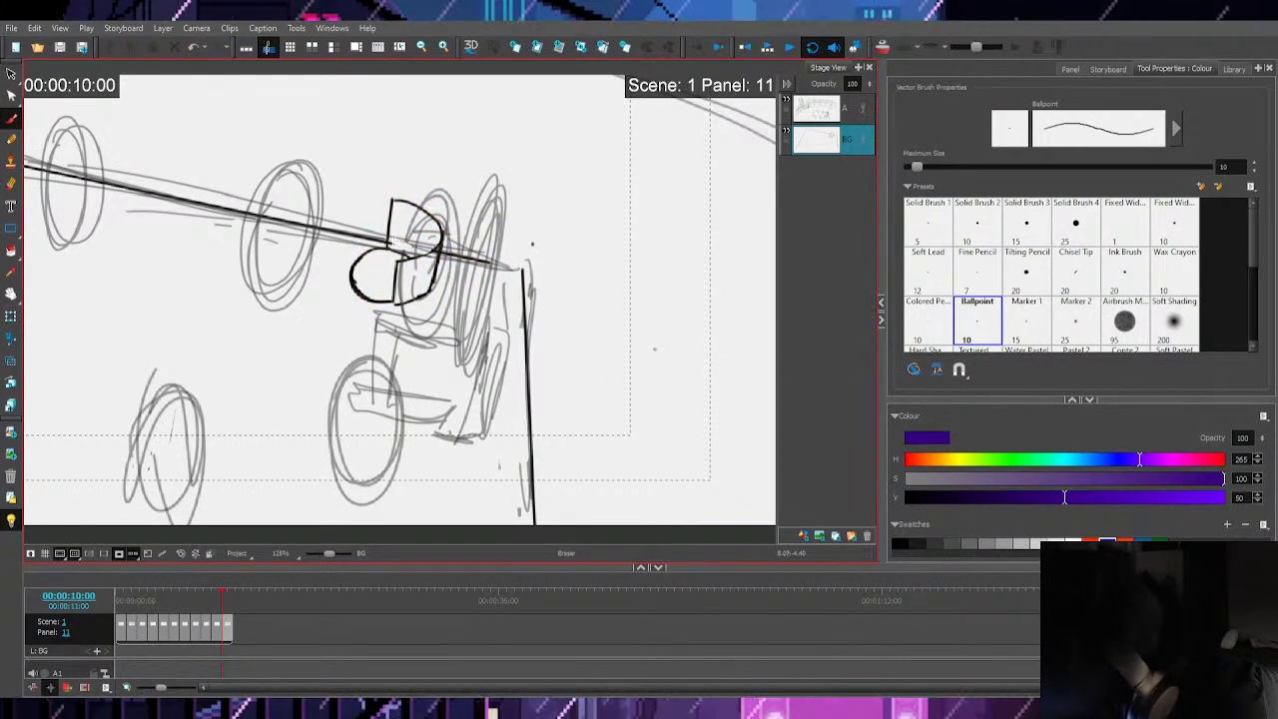
pyautogui.hotkey('alt', 'b')
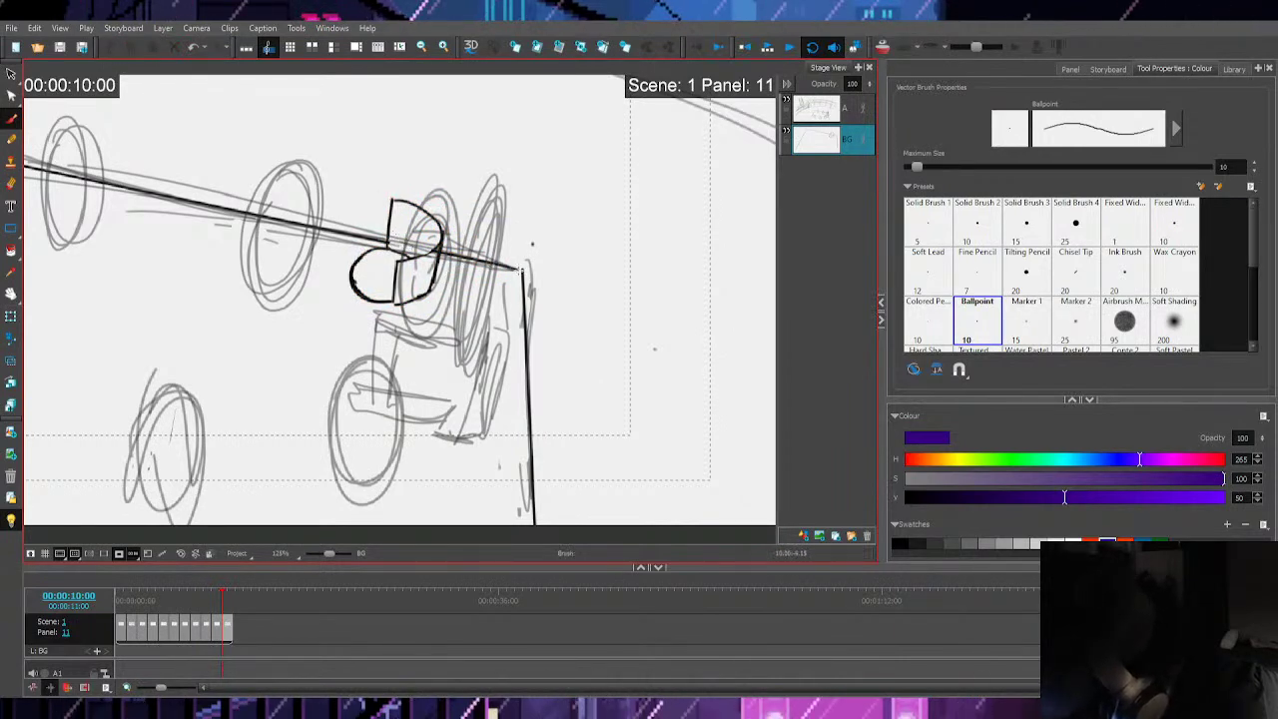
pyautogui.hotkey('alt', 'e')
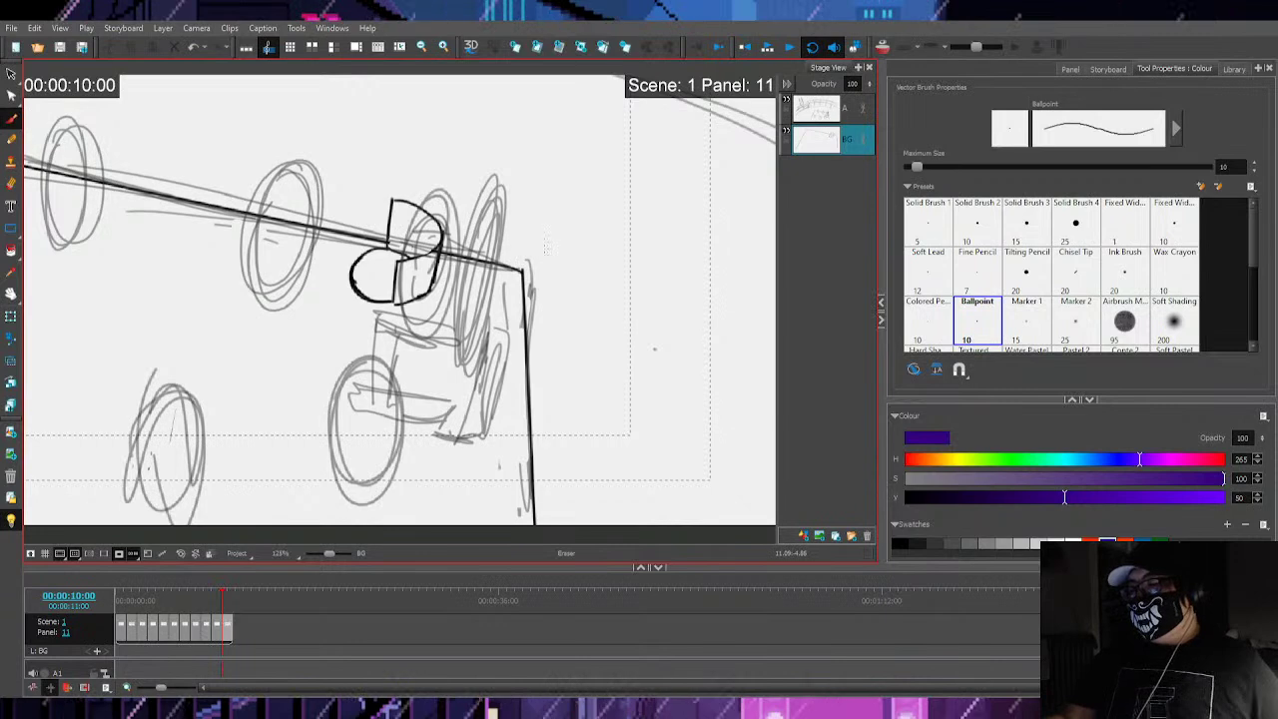
# Draw two stacked, slanted block tiers below the curved shape, with upper and lower edges, left sides and a rim line
pyautogui.moveTo(637, 428); pyautogui.dragTo(678, 344)
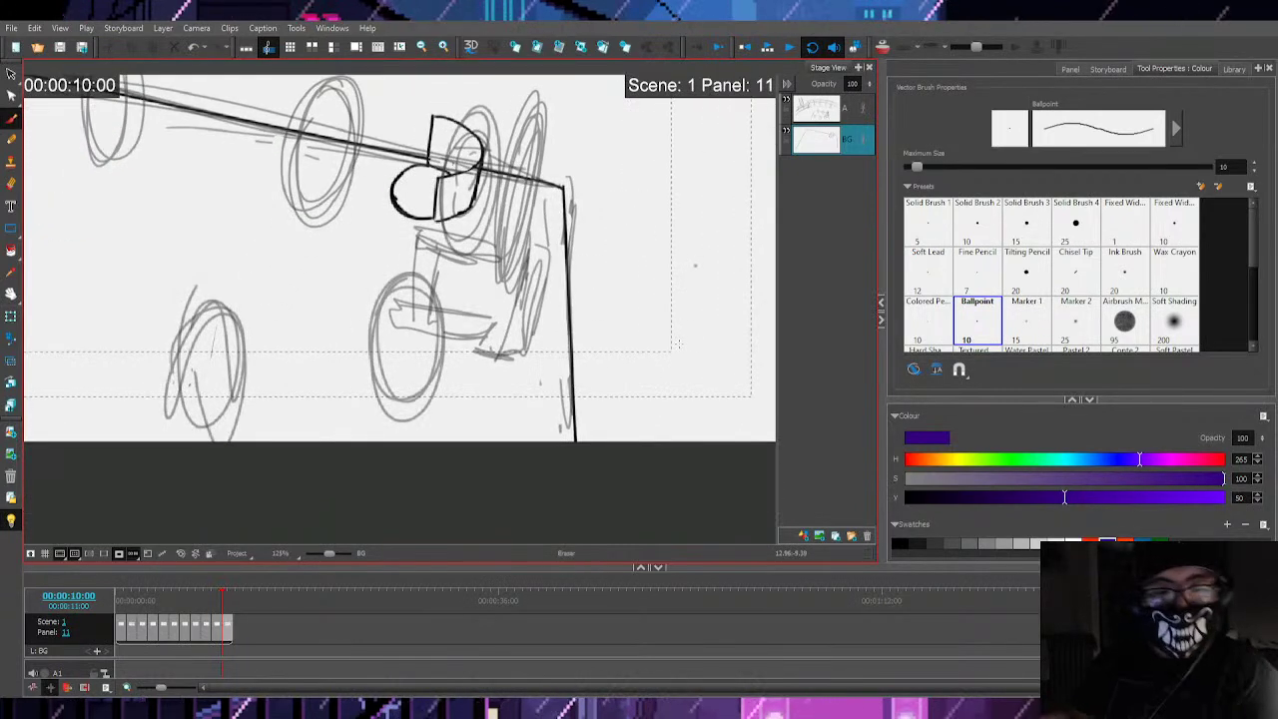
pyautogui.hotkey('alt', 'b')
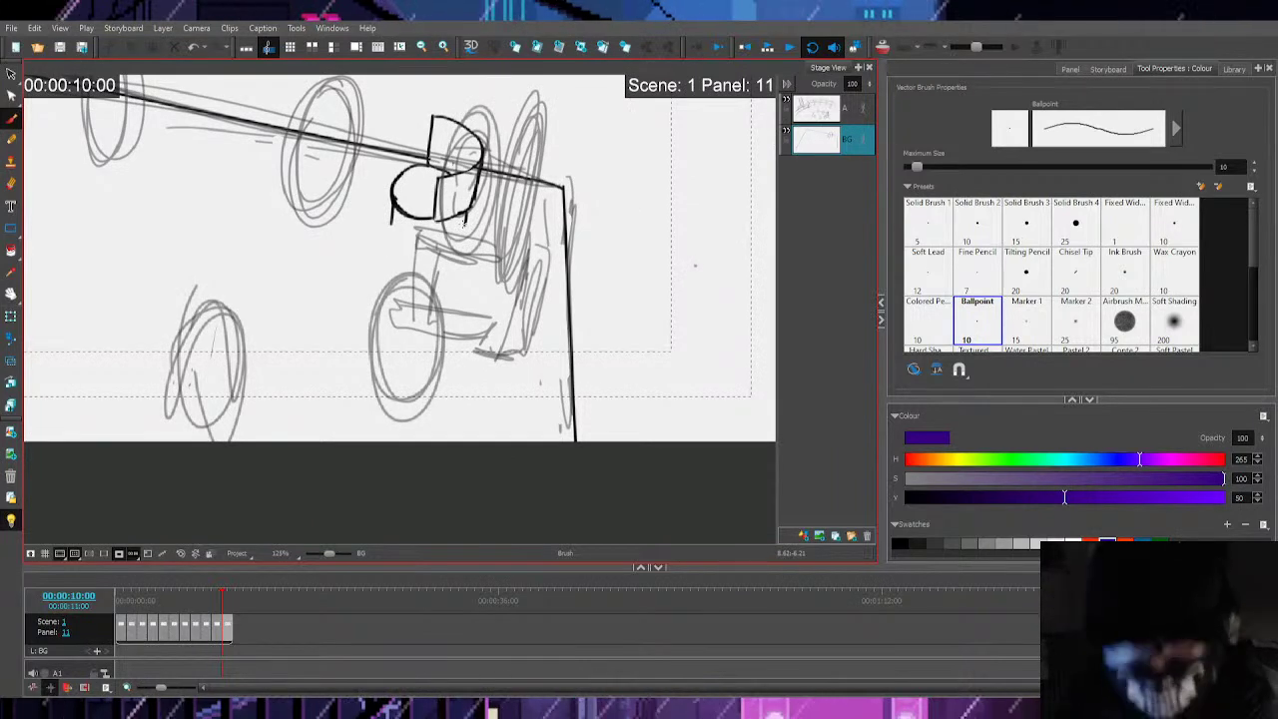
pyautogui.moveTo(377, 214); pyautogui.dragTo(467, 238)
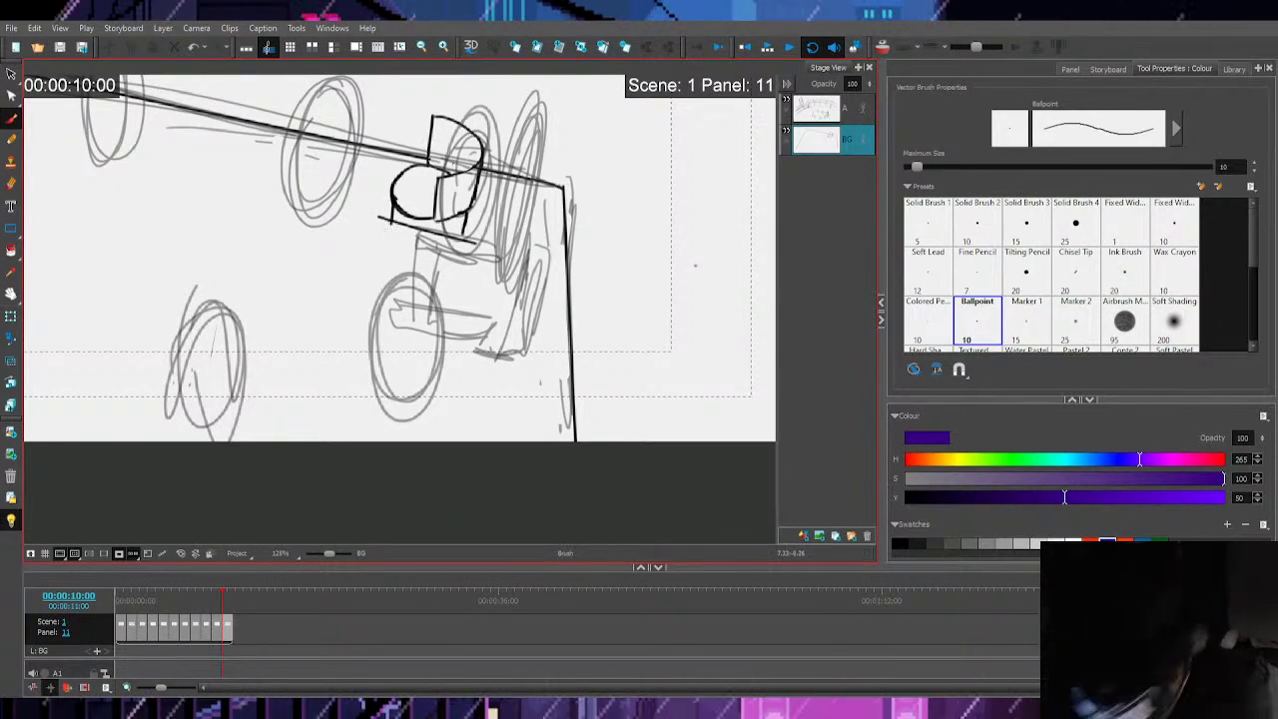
pyautogui.moveTo(376, 216); pyautogui.dragTo(375, 268)
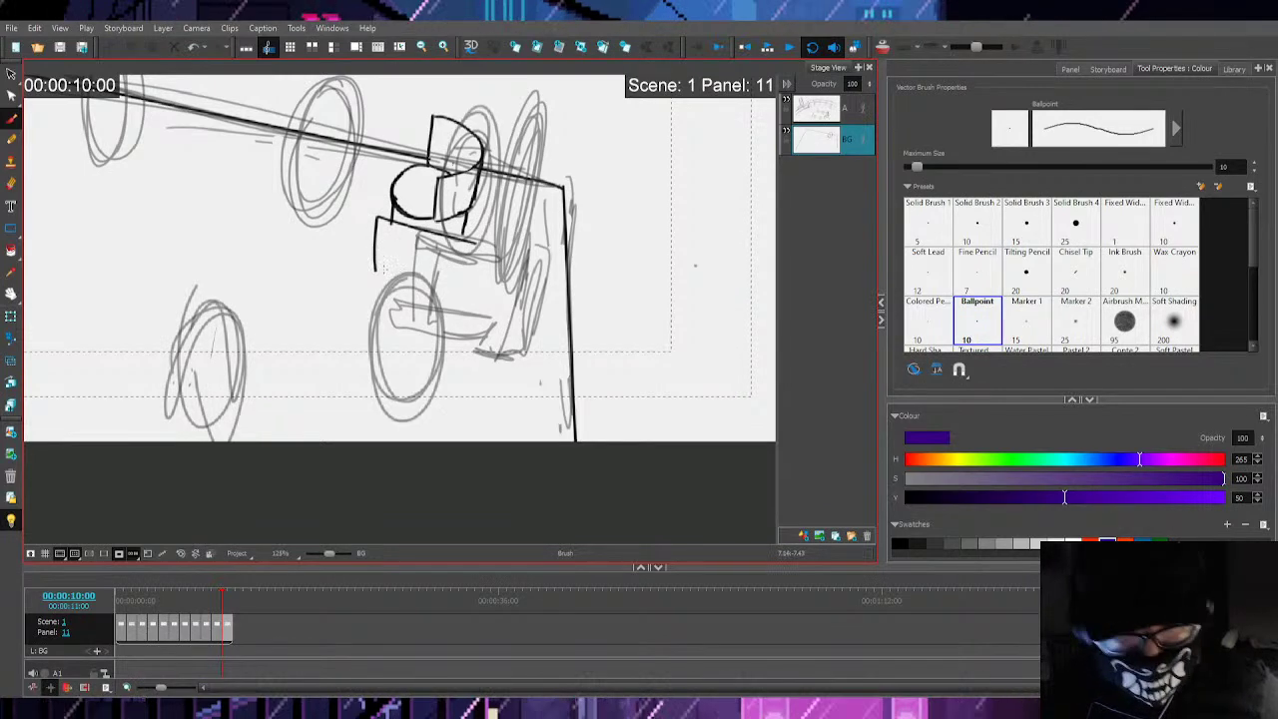
pyautogui.moveTo(353, 268); pyautogui.dragTo(469, 293)
pyautogui.moveTo(366, 320); pyautogui.dragTo(395, 330)
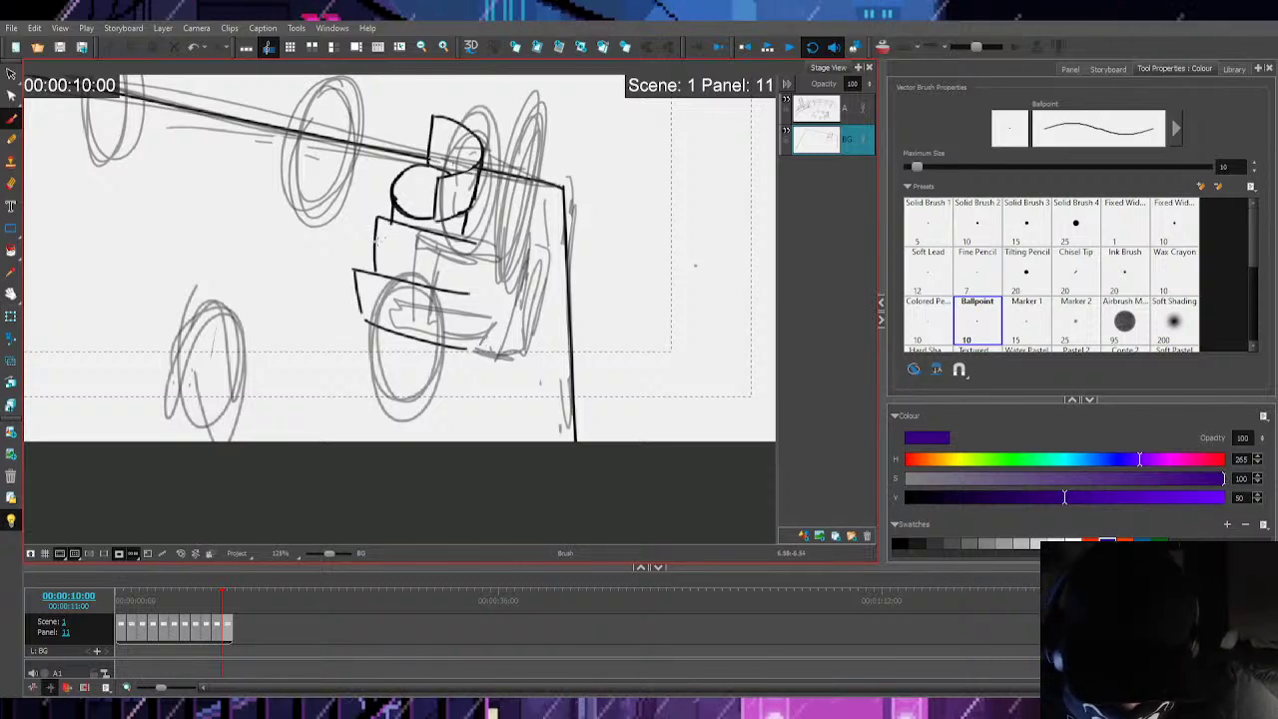
pyautogui.moveTo(356, 281); pyautogui.dragTo(431, 300)
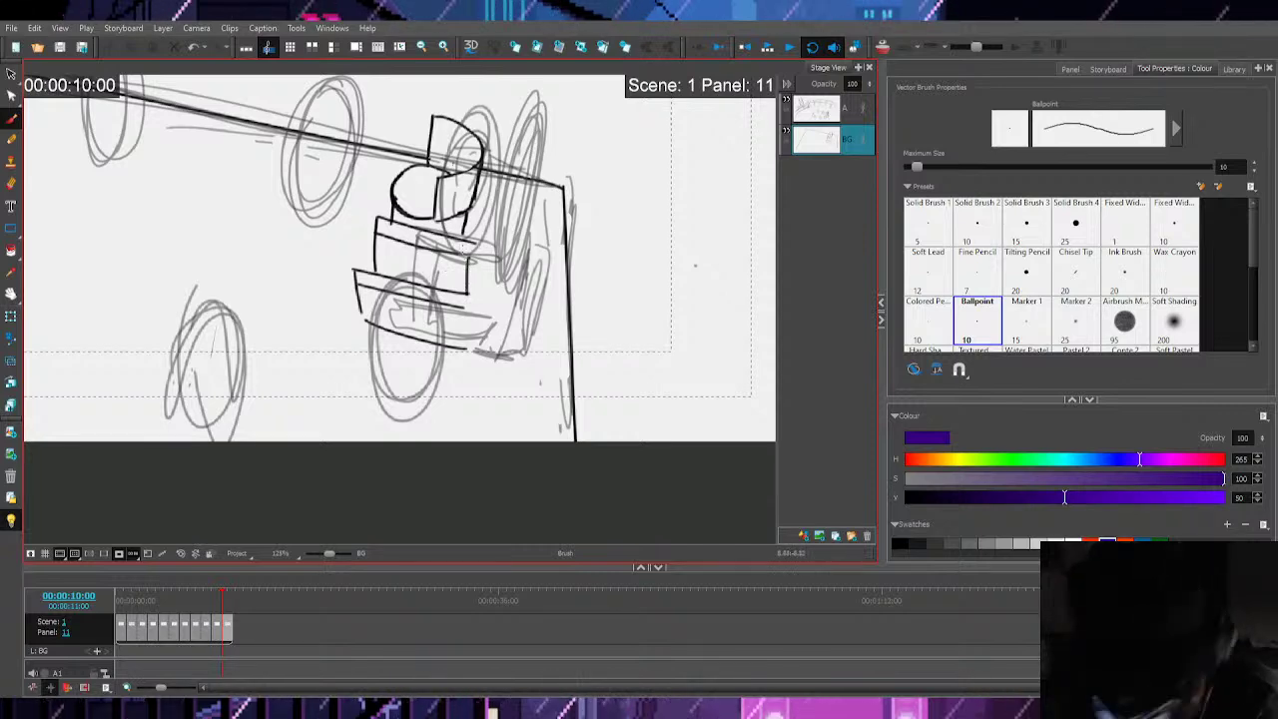
# Remove the upper tier's right edge and draw a tall, curved double-outlined slab between the tiers and the platform's right edge
pyautogui.hotkey('ctrl', 'z')
pyautogui.moveTo(497, 245)
pyautogui.mouseDown()
pyautogui.moveTo(532, 95)
pyautogui.moveTo(557, 127)
pyautogui.moveTo(536, 267)
pyautogui.mouseUp()
pyautogui.hotkey('ctrl', 'z')
pyautogui.hotkey('ctrl', 'z')
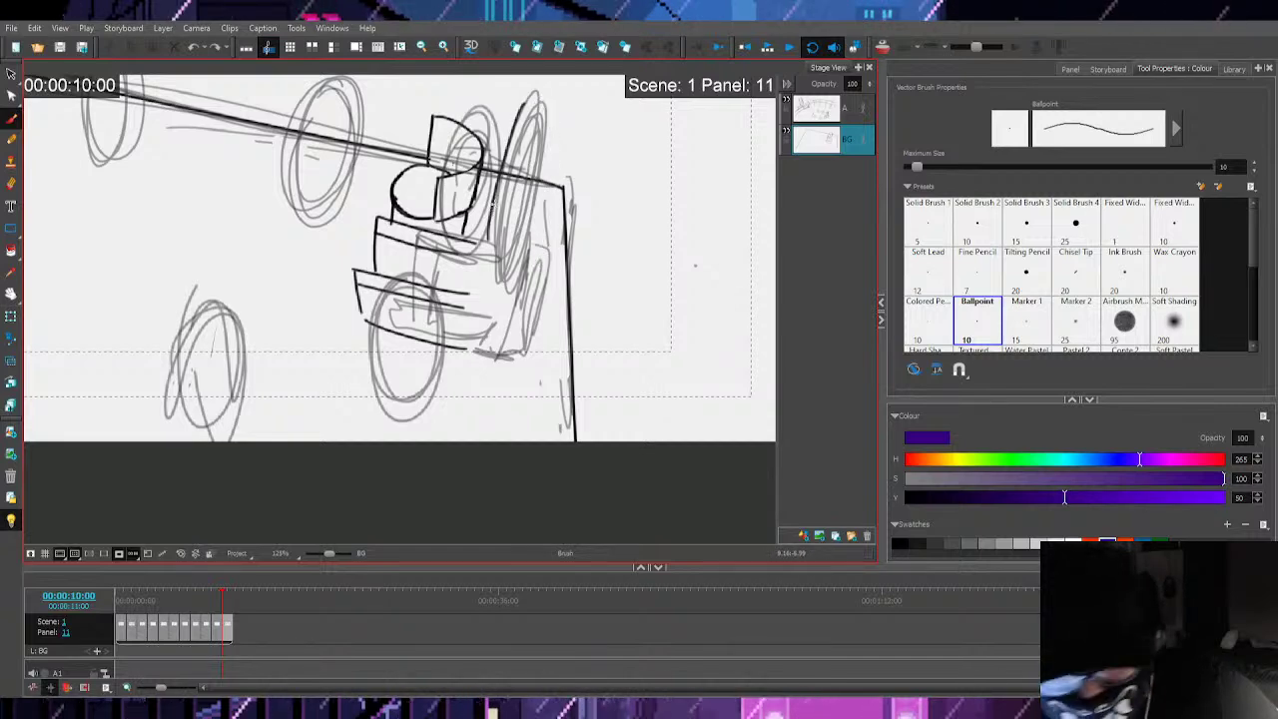
pyautogui.hotkey('ctrl', 'z')
pyautogui.moveTo(496, 240)
pyautogui.mouseDown()
pyautogui.moveTo(497, 150)
pyautogui.moveTo(538, 92)
pyautogui.moveTo(496, 251)
pyautogui.mouseUp()
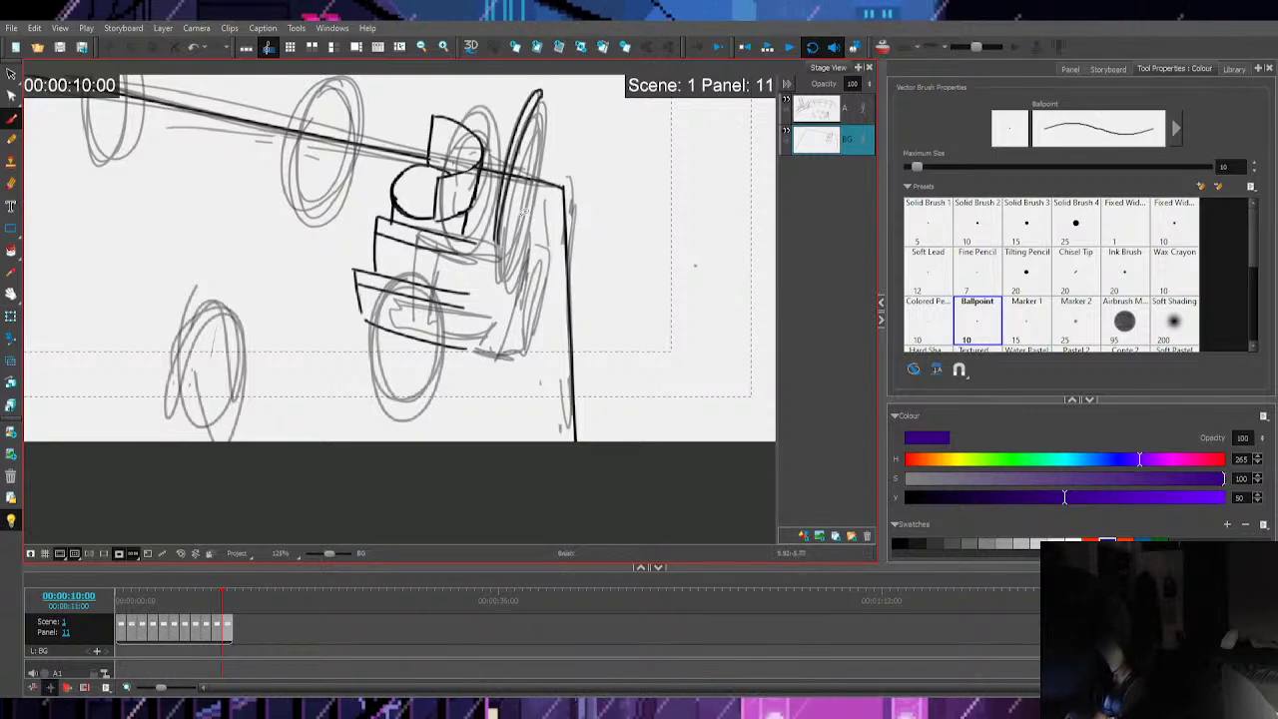
pyautogui.moveTo(494, 327); pyautogui.dragTo(528, 148)
pyautogui.hotkey('ctrl', 'z')
pyautogui.moveTo(489, 337)
pyautogui.mouseDown()
pyautogui.moveTo(546, 103)
pyautogui.moveTo(553, 253)
pyautogui.moveTo(502, 350)
pyautogui.moveTo(467, 350)
pyautogui.mouseUp()
pyautogui.hotkey('ctrl', 'z')
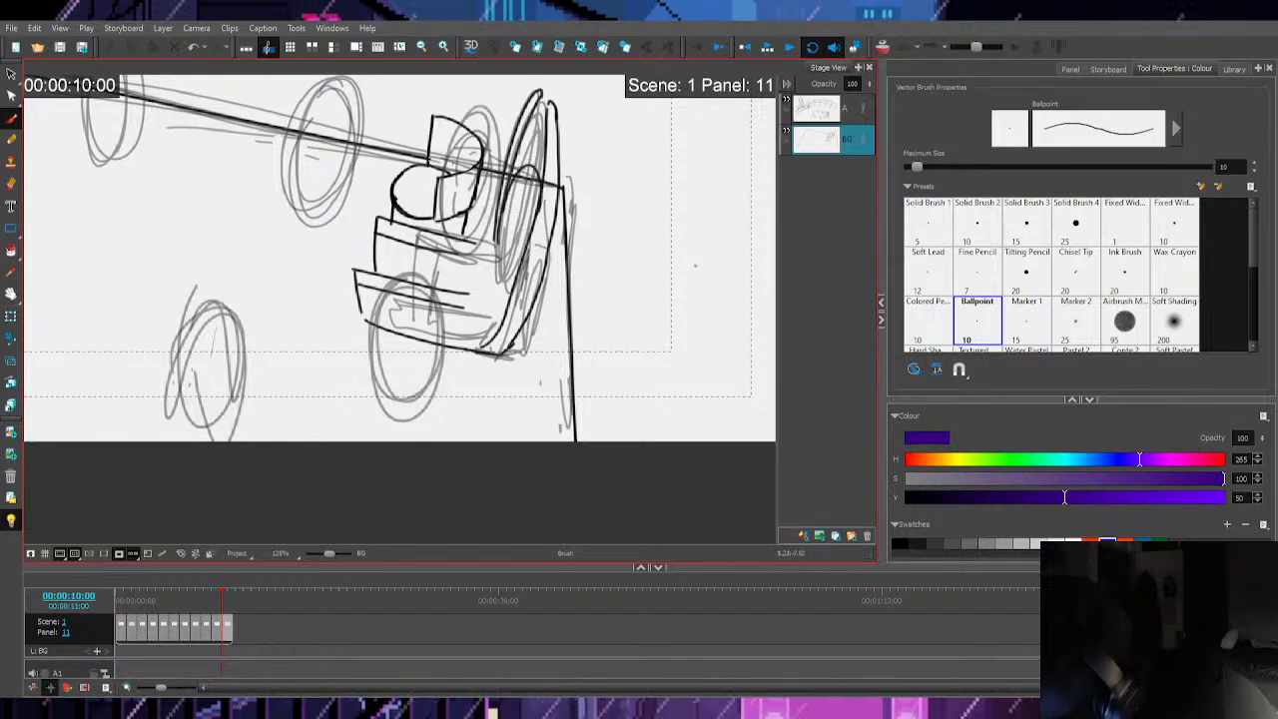
# Extend the tier lines to the curved slab, add a short divider in the upper tier, and clean up their joining edge
pyautogui.moveTo(496, 246)
pyautogui.mouseDown()
pyautogui.moveTo(488, 296)
pyautogui.moveTo(510, 299)
pyautogui.moveTo(505, 316)
pyautogui.mouseUp()
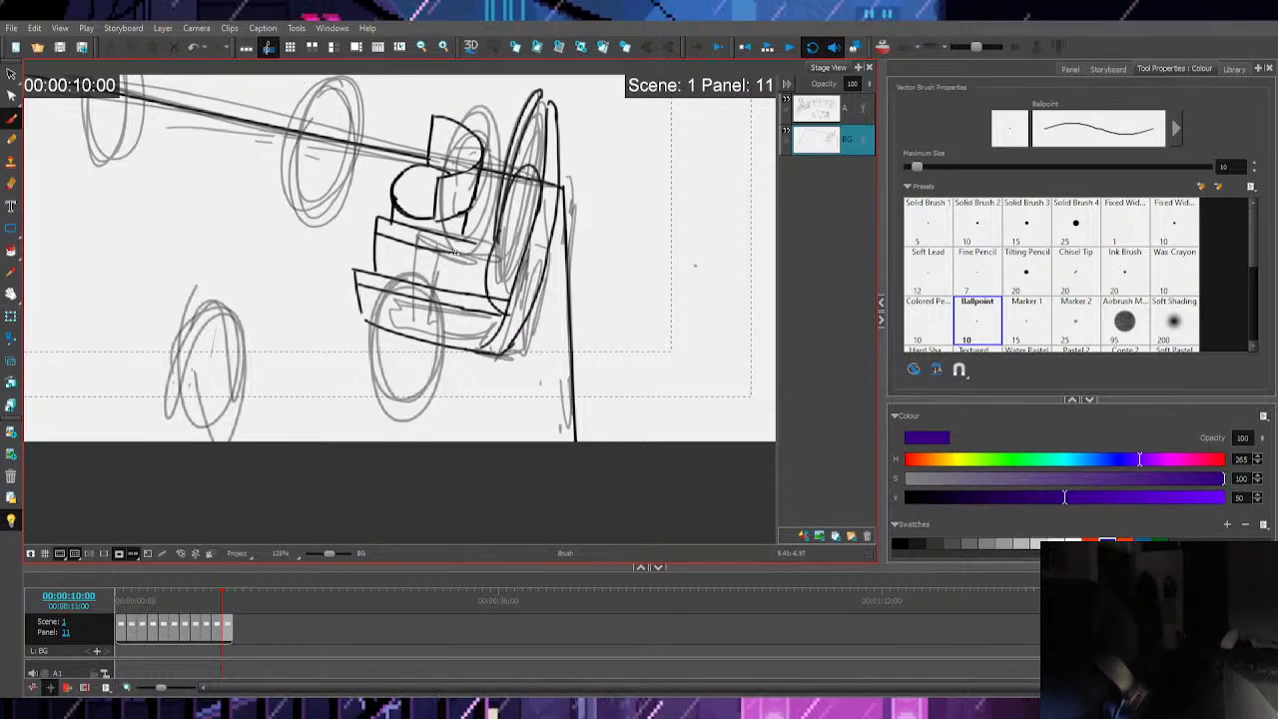
pyautogui.moveTo(469, 240)
pyautogui.mouseDown()
pyautogui.moveTo(496, 246)
pyautogui.moveTo(426, 287)
pyautogui.mouseUp()
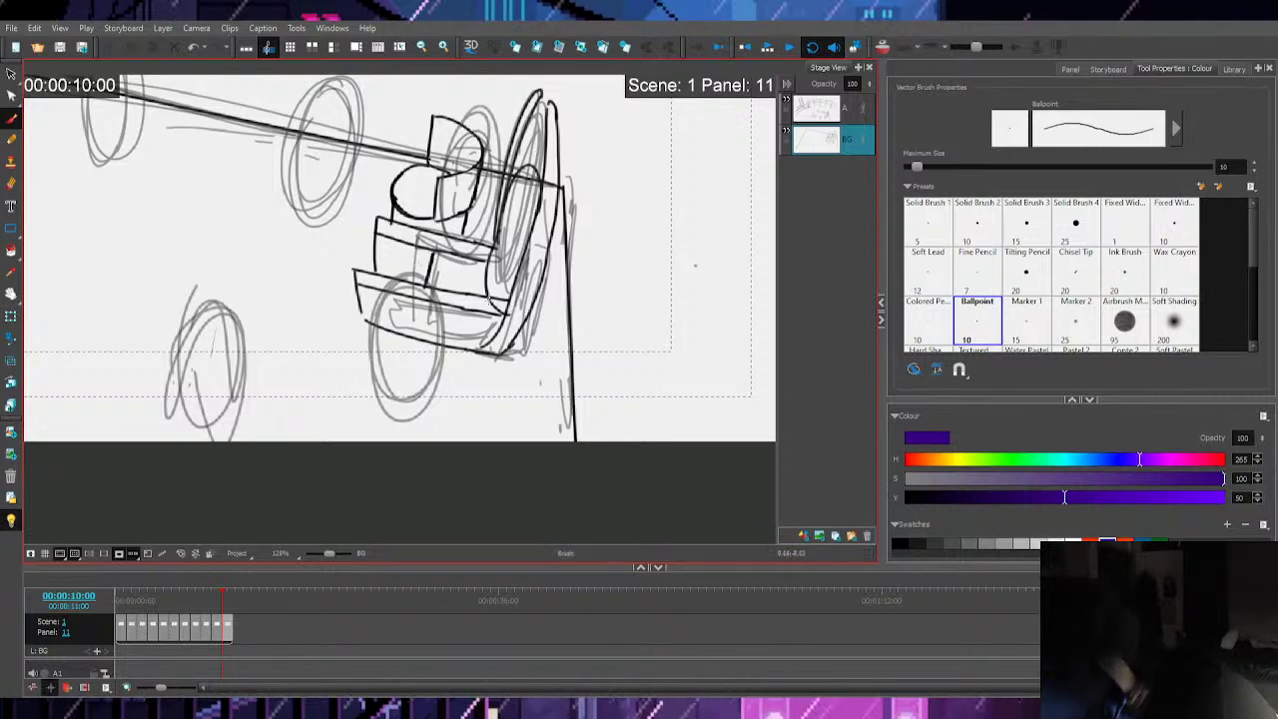
pyautogui.moveTo(509, 321); pyautogui.dragTo(517, 300)
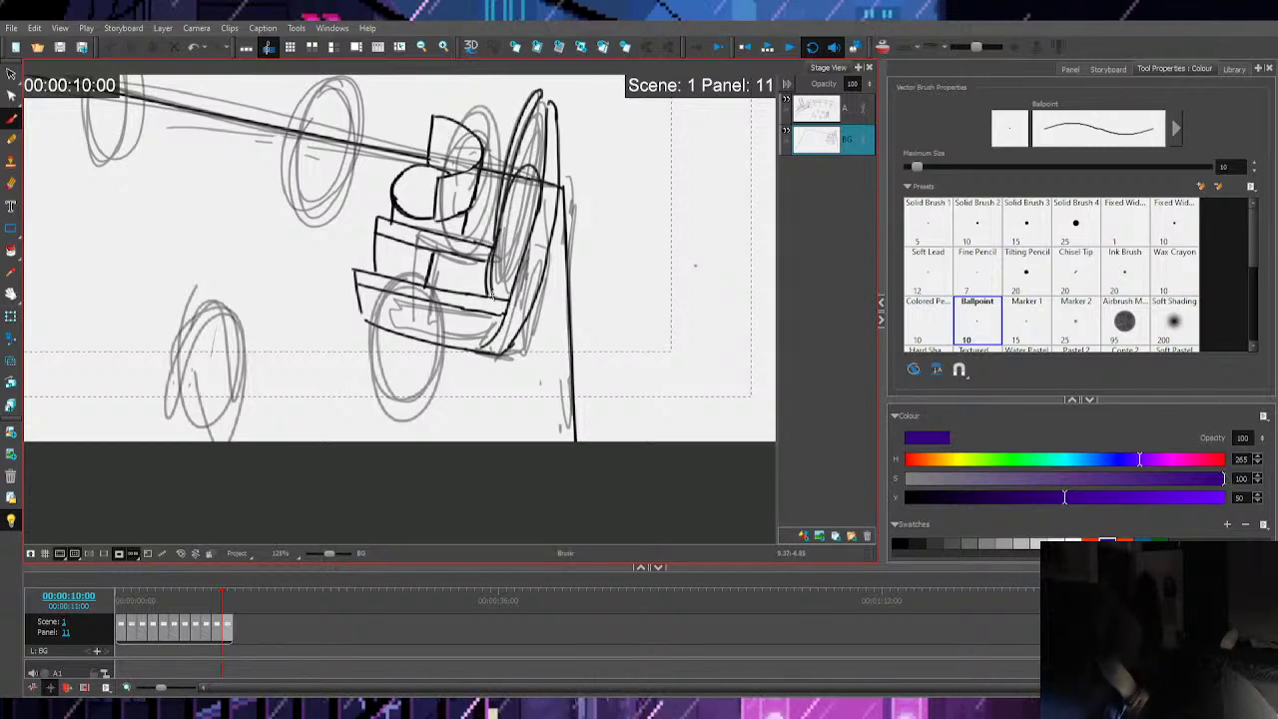
pyautogui.moveTo(490, 250); pyautogui.dragTo(488, 274)
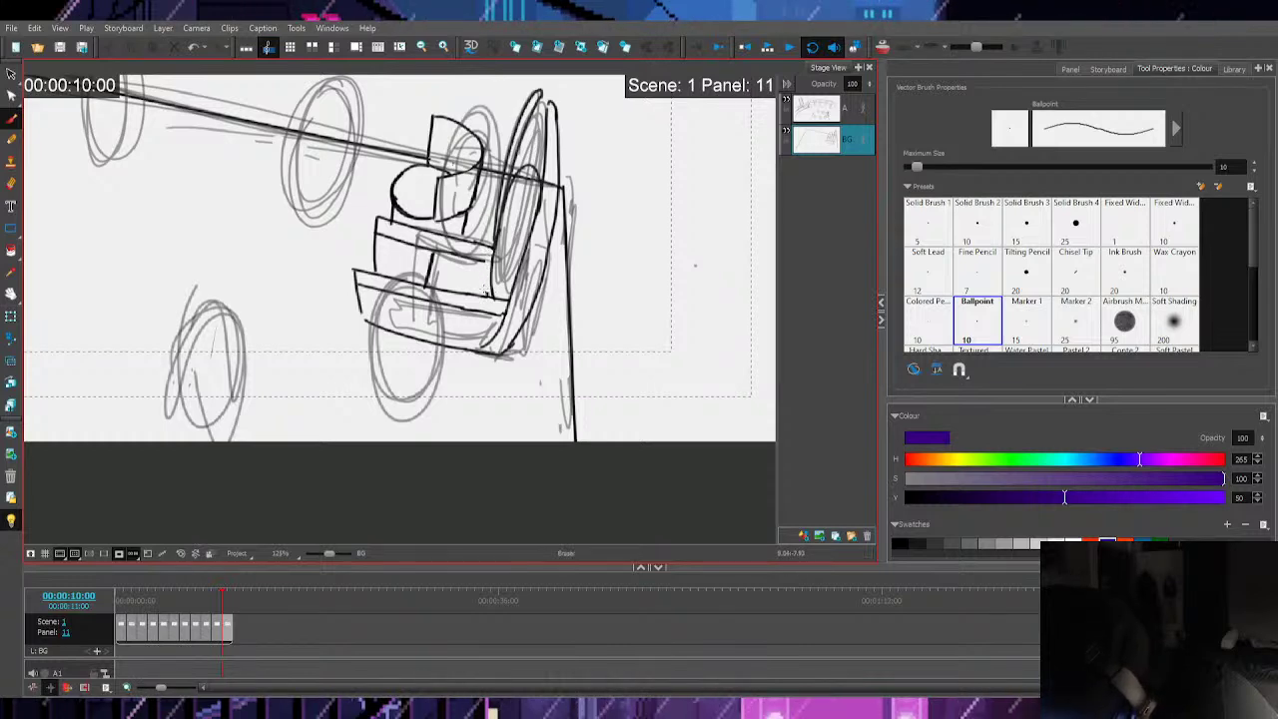
pyautogui.hotkey('alt', 'b')
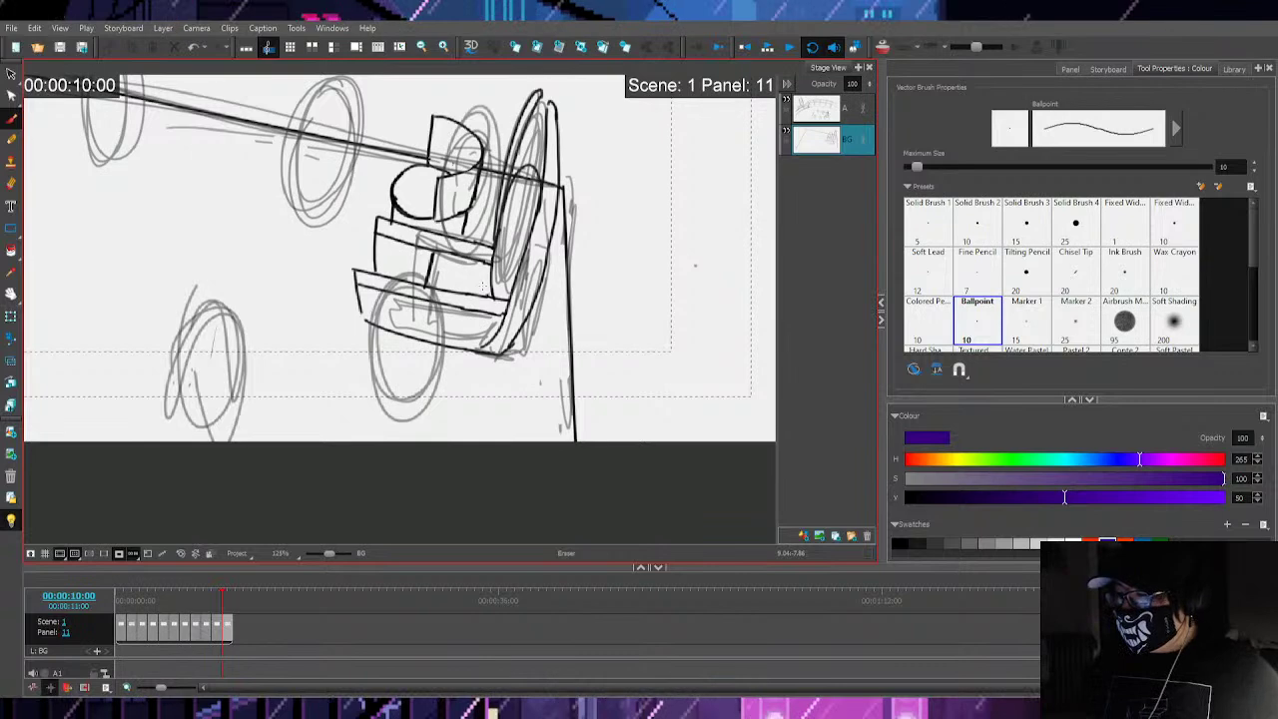
pyautogui.moveTo(514, 182); pyautogui.dragTo(492, 298)
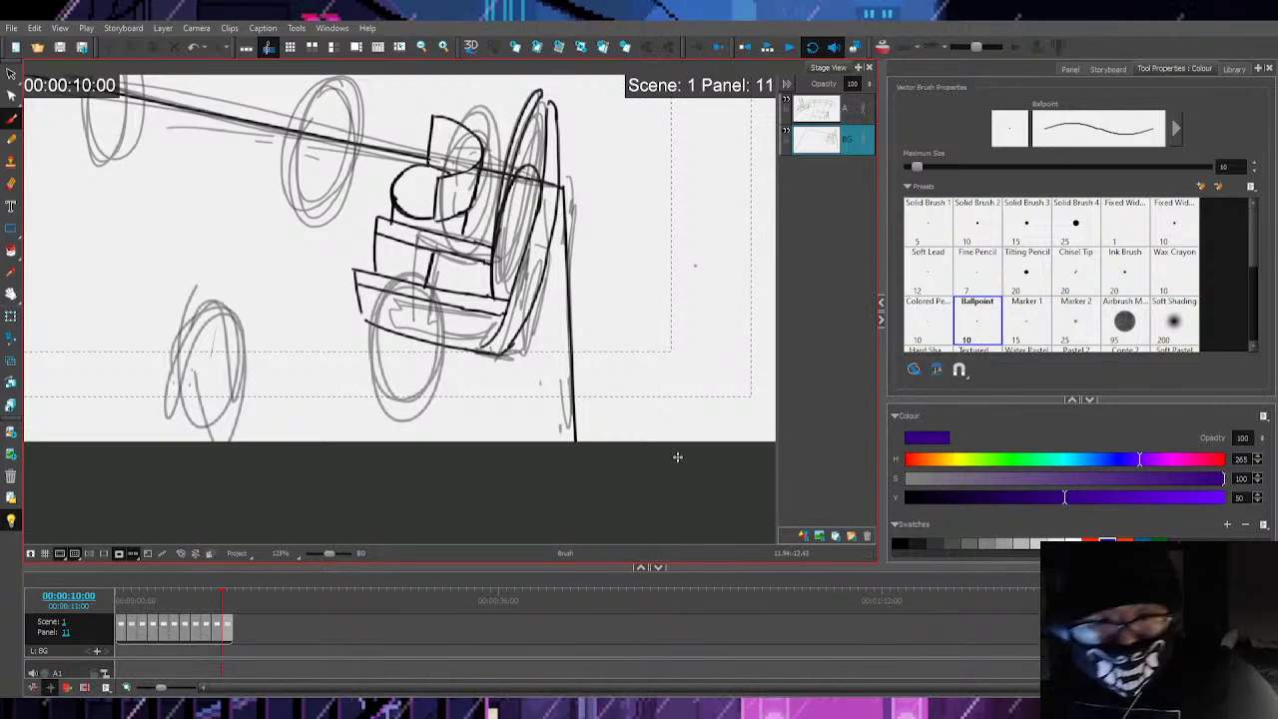
# Trim the lower tier's protruding left end and redraw its left side in line with the upper tier
pyautogui.moveTo(356, 271)
pyautogui.mouseDown()
pyautogui.moveTo(366, 320)
pyautogui.moveTo(373, 284)
pyautogui.moveTo(387, 334)
pyautogui.moveTo(385, 276)
pyautogui.moveTo(389, 333)
pyautogui.mouseUp()
pyautogui.moveTo(376, 270); pyautogui.dragTo(386, 316)
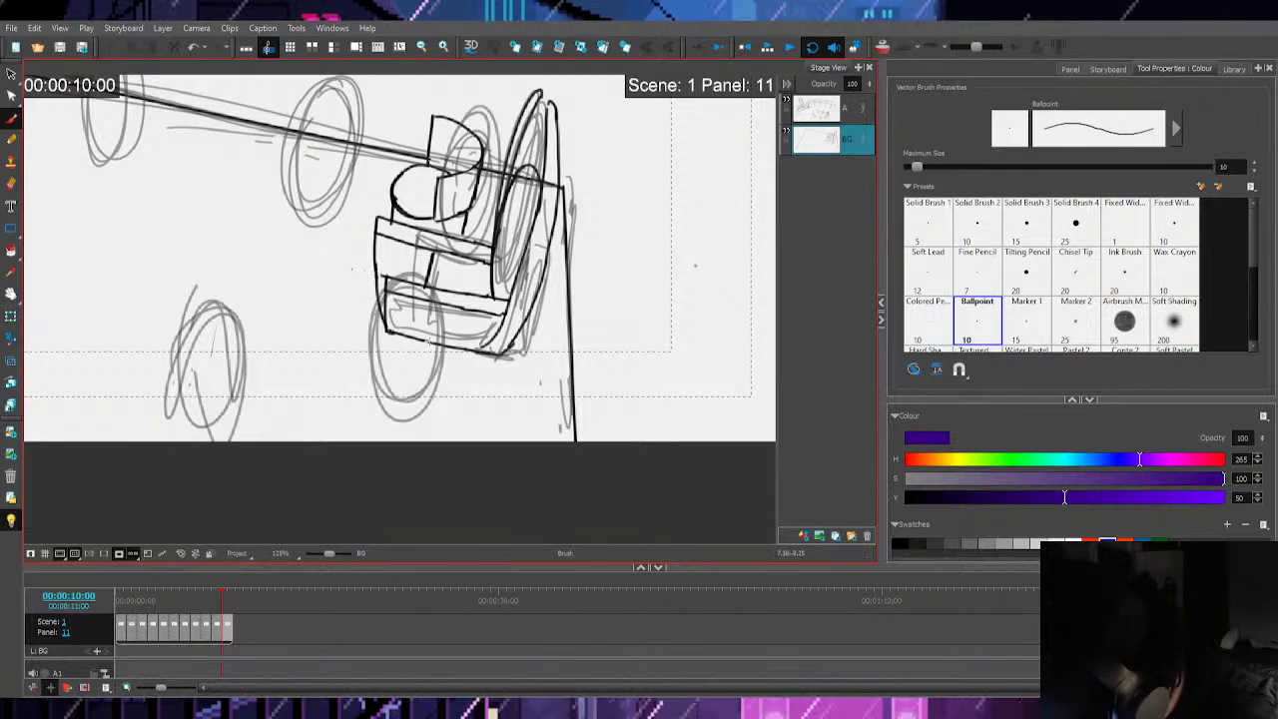
pyautogui.moveTo(393, 241); pyautogui.dragTo(397, 273)
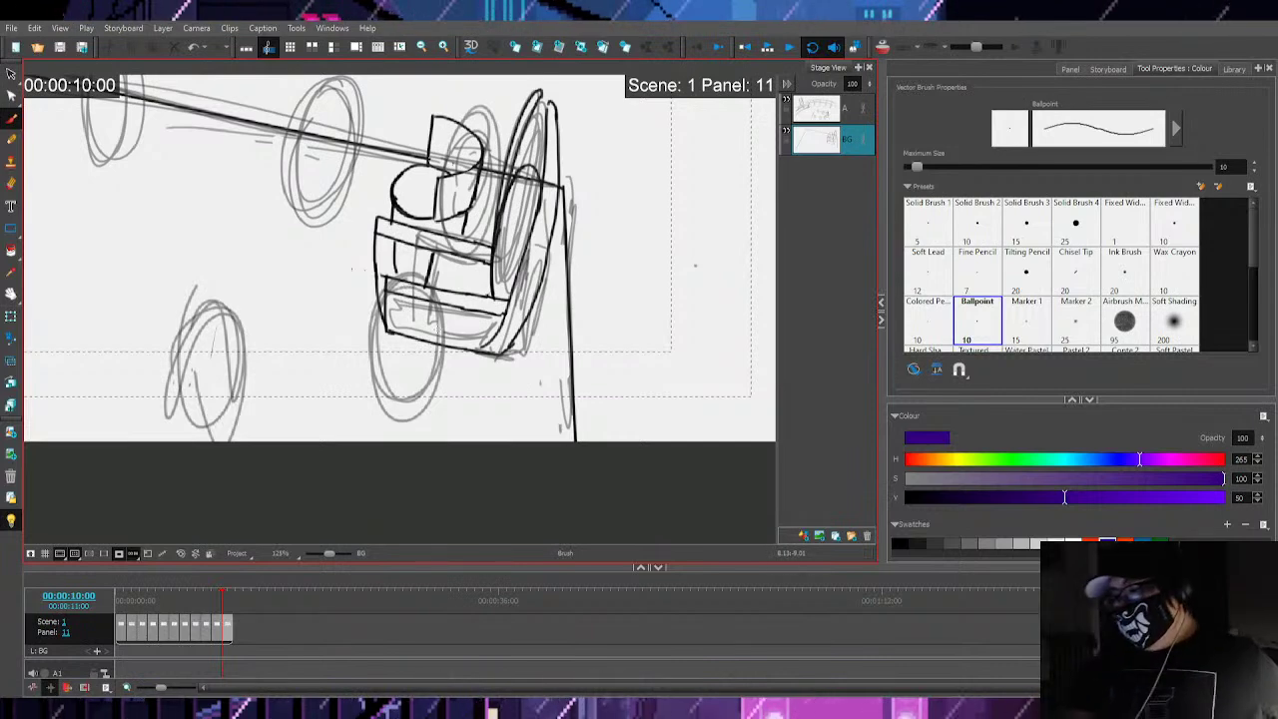
# Hide layer A to check the BG linework alone, show it again, and reselect the BG layer
pyautogui.click(809, 115)
pyautogui.click(790, 104)
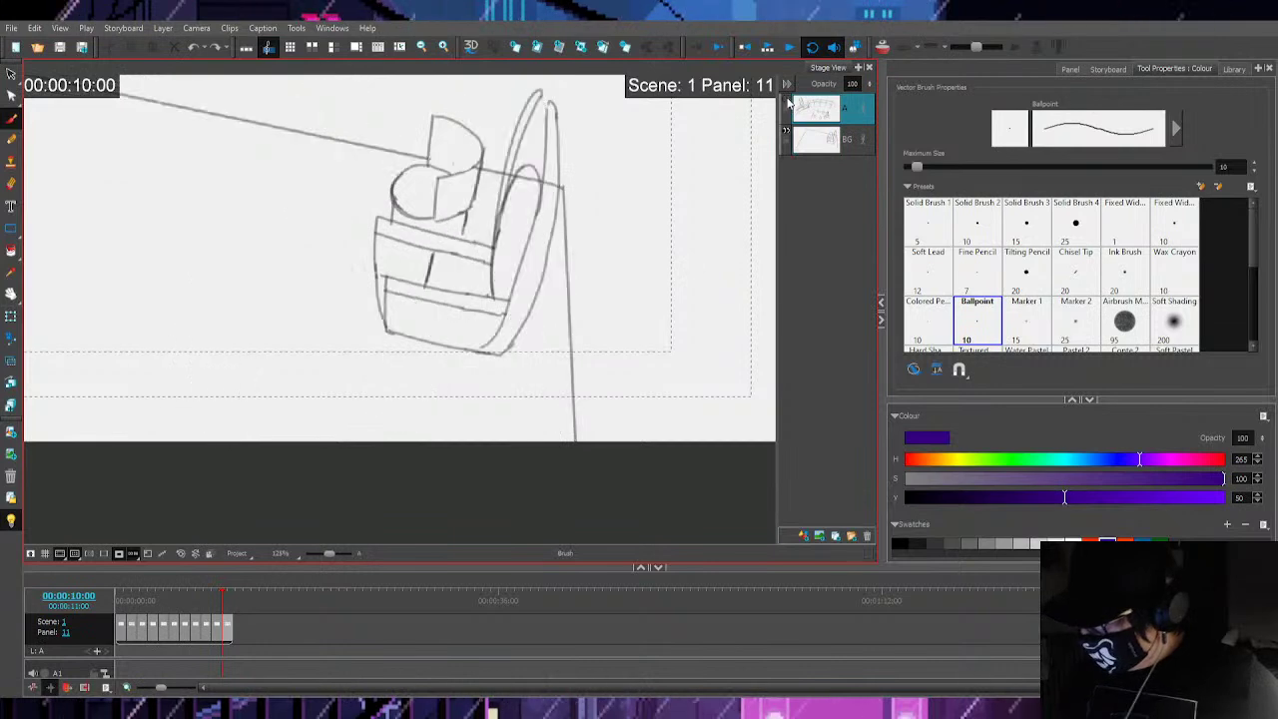
pyautogui.click(832, 144)
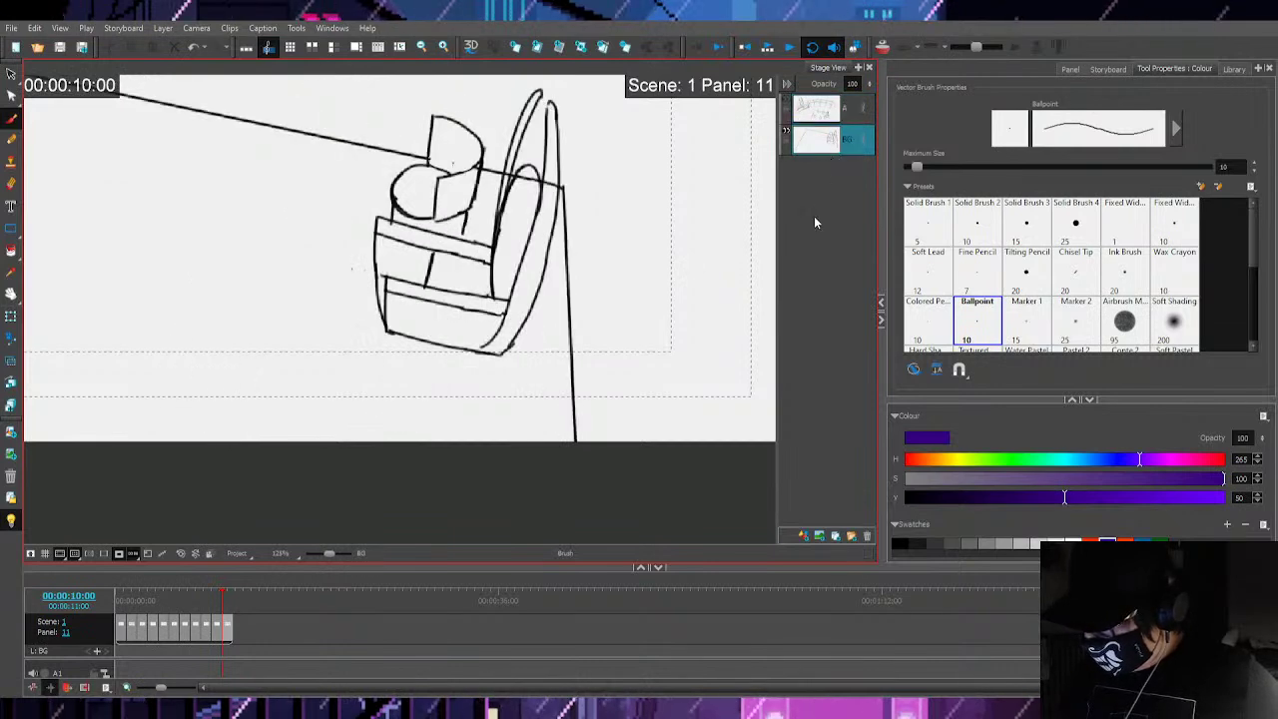
pyautogui.click(790, 103)
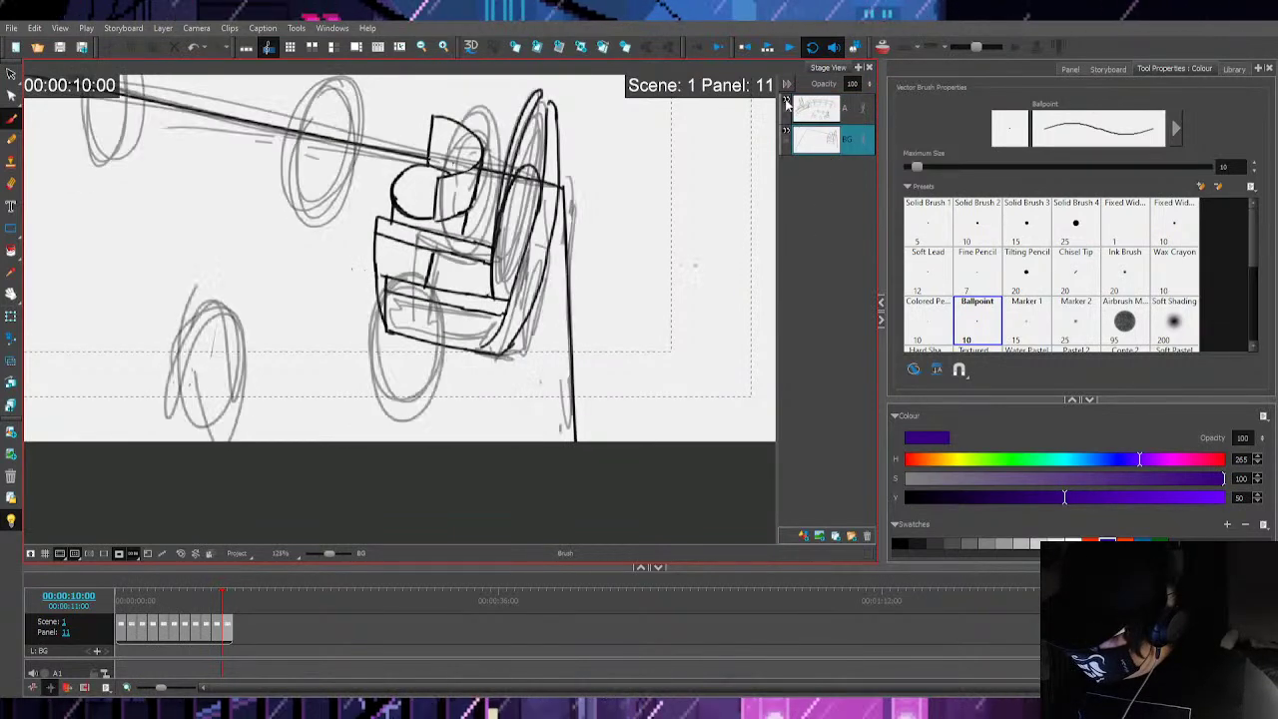
pyautogui.click(817, 113)
pyautogui.click(817, 140)
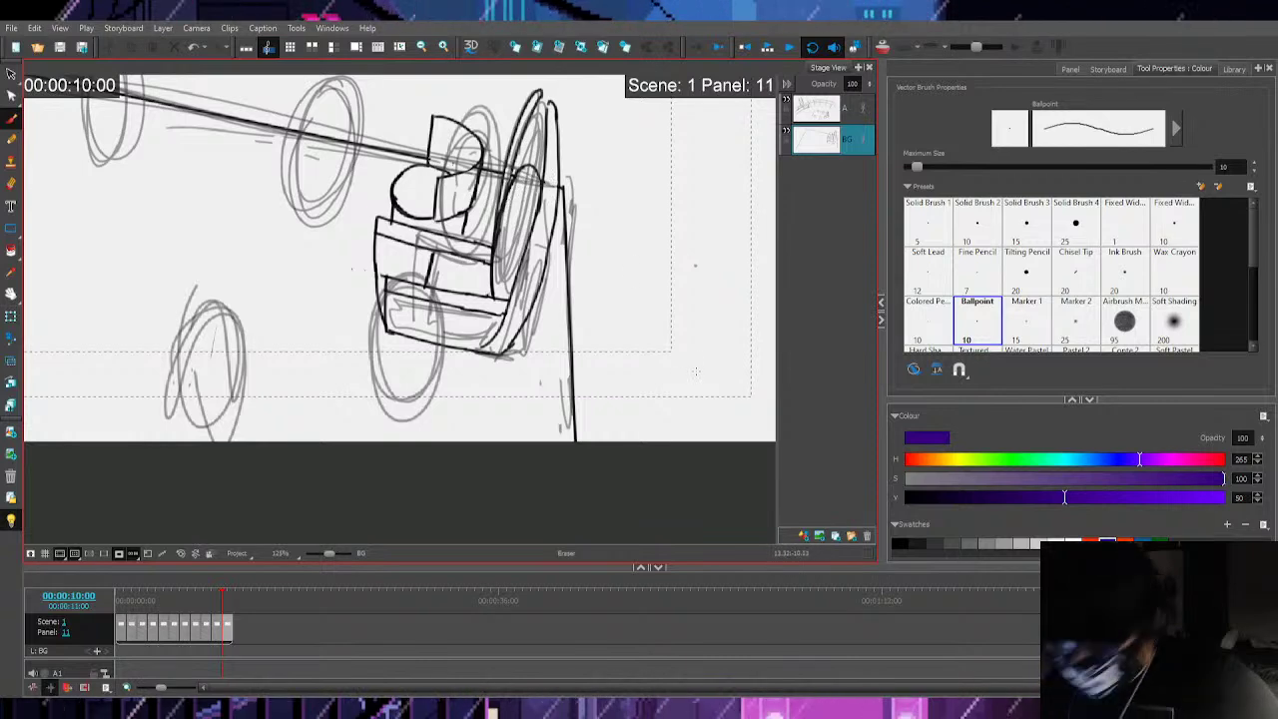
# Draw a crescent of two parallel curves below the tiers at the panel's lower edge
pyautogui.hotkey('alt', 'b')
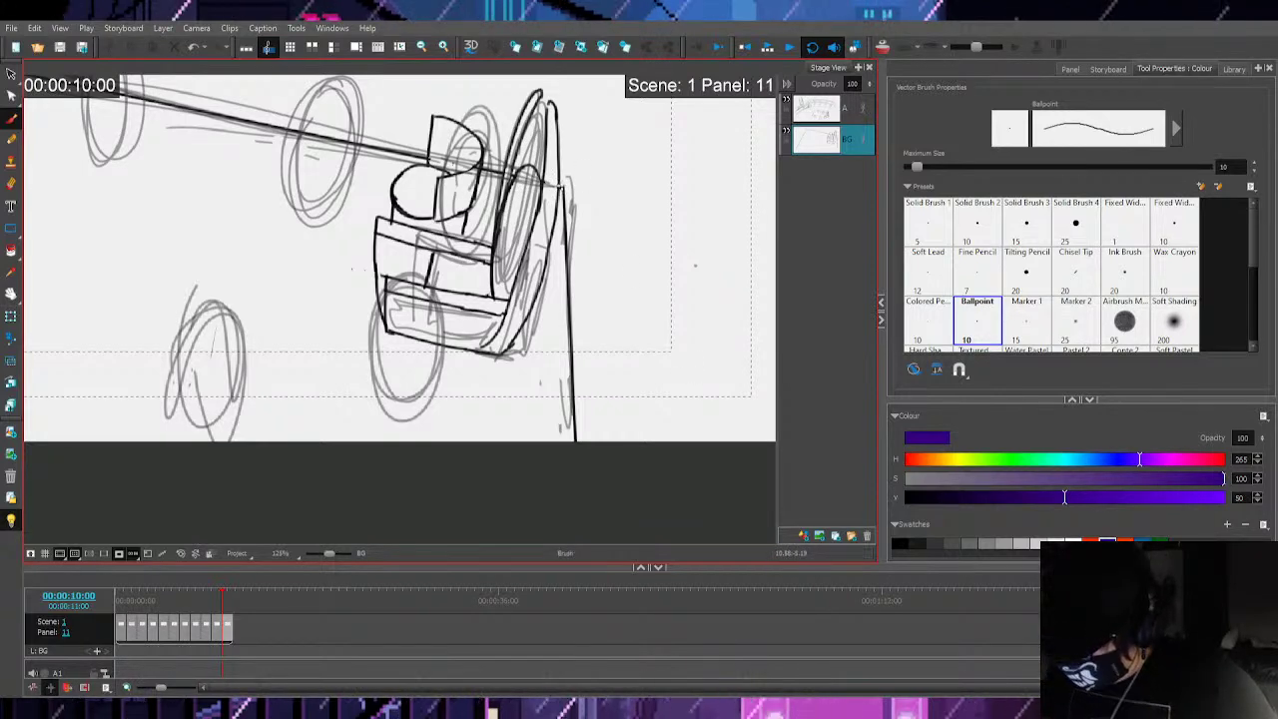
pyautogui.hotkey('ctrl', 'z')
pyautogui.press('space')
pyautogui.moveTo(617, 356); pyautogui.dragTo(669, 273)
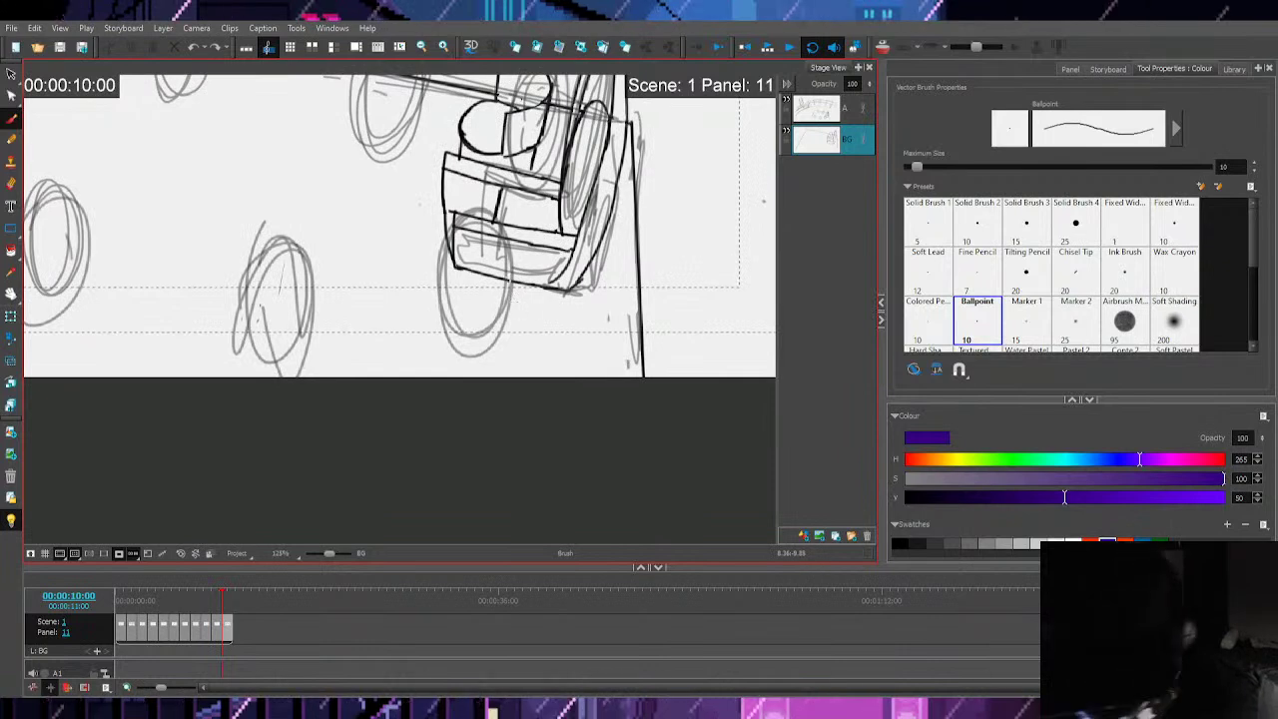
pyautogui.moveTo(519, 302)
pyautogui.mouseDown()
pyautogui.moveTo(499, 376)
pyautogui.moveTo(543, 319)
pyautogui.moveTo(532, 376)
pyautogui.mouseUp()
pyautogui.hotkey('ctrl', 'z')
pyautogui.hotkey('ctrl', 'z')
pyautogui.moveTo(517, 303); pyautogui.dragTo(543, 328)
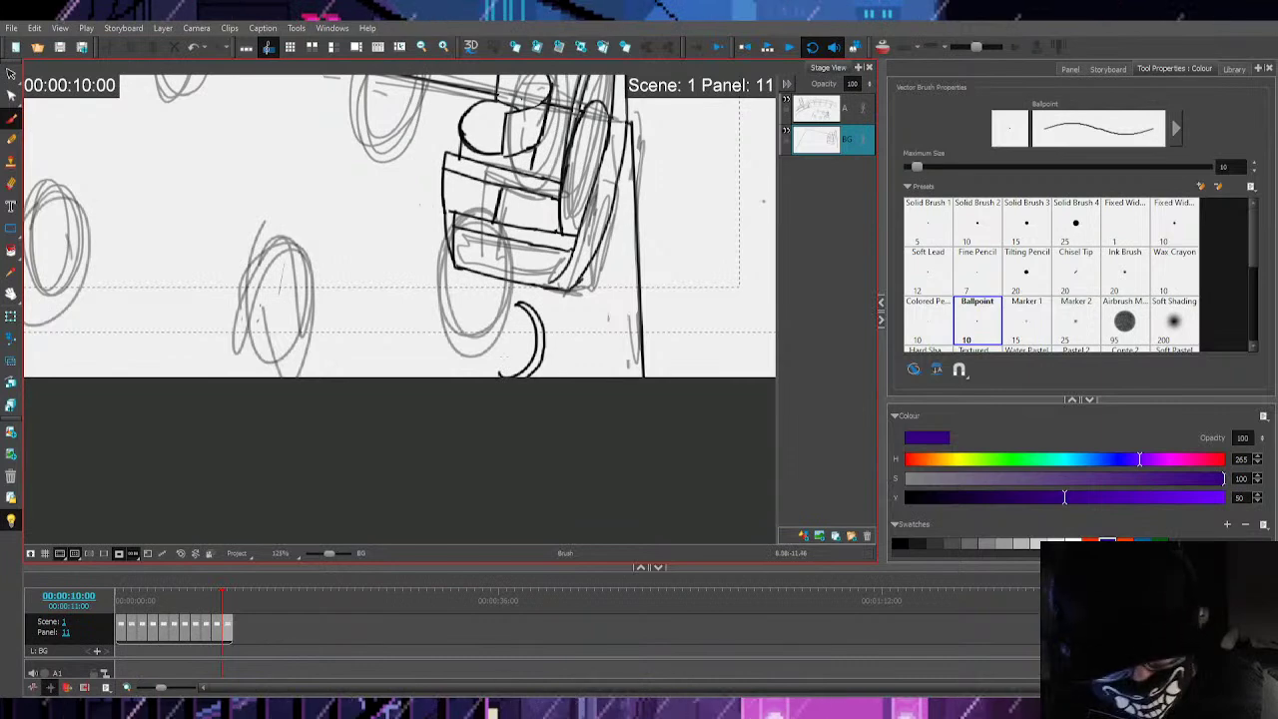
# Cap the crescent's upper end with a short vertical left edge and add a smaller curve inside it
pyautogui.moveTo(496, 303)
pyautogui.mouseDown()
pyautogui.moveTo(522, 308)
pyautogui.moveTo(496, 333)
pyautogui.mouseUp()
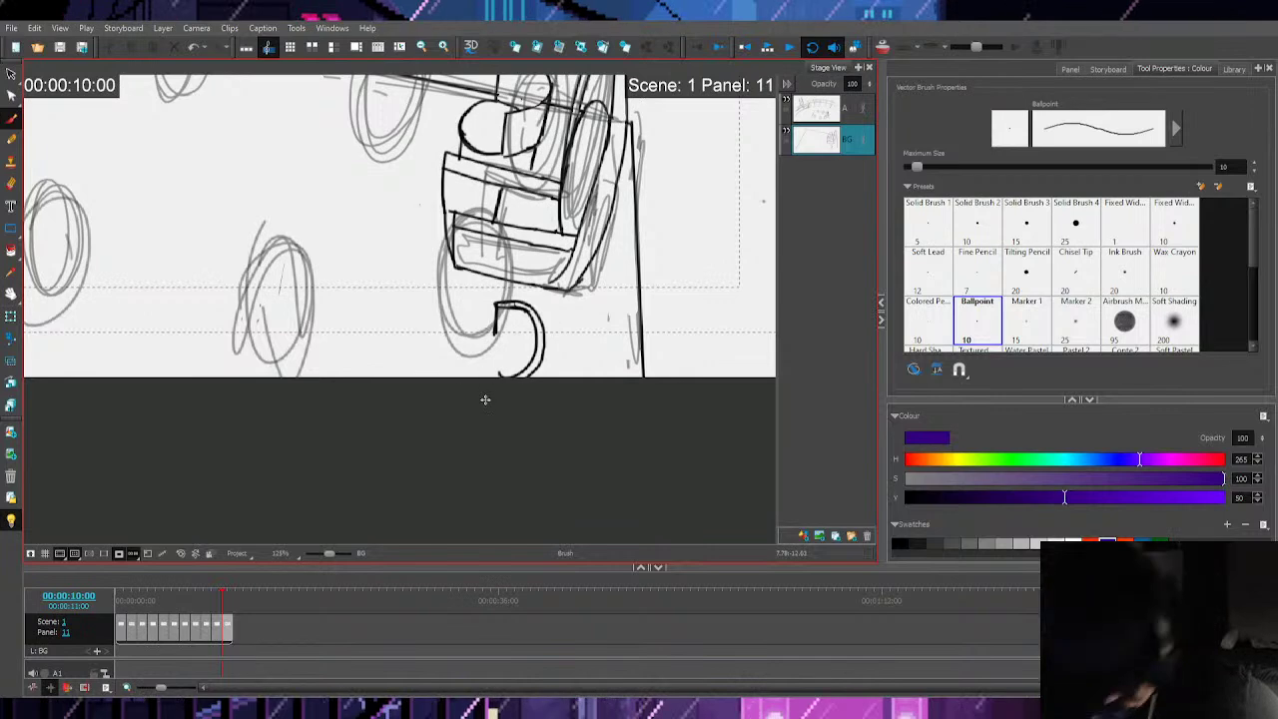
pyautogui.moveTo(481, 377)
pyautogui.mouseDown()
pyautogui.moveTo(494, 333)
pyautogui.moveTo(506, 373)
pyautogui.moveTo(533, 353)
pyautogui.mouseUp()
pyautogui.hotkey('ctrl', 'z')
pyautogui.hotkey('ctrl', 'z')
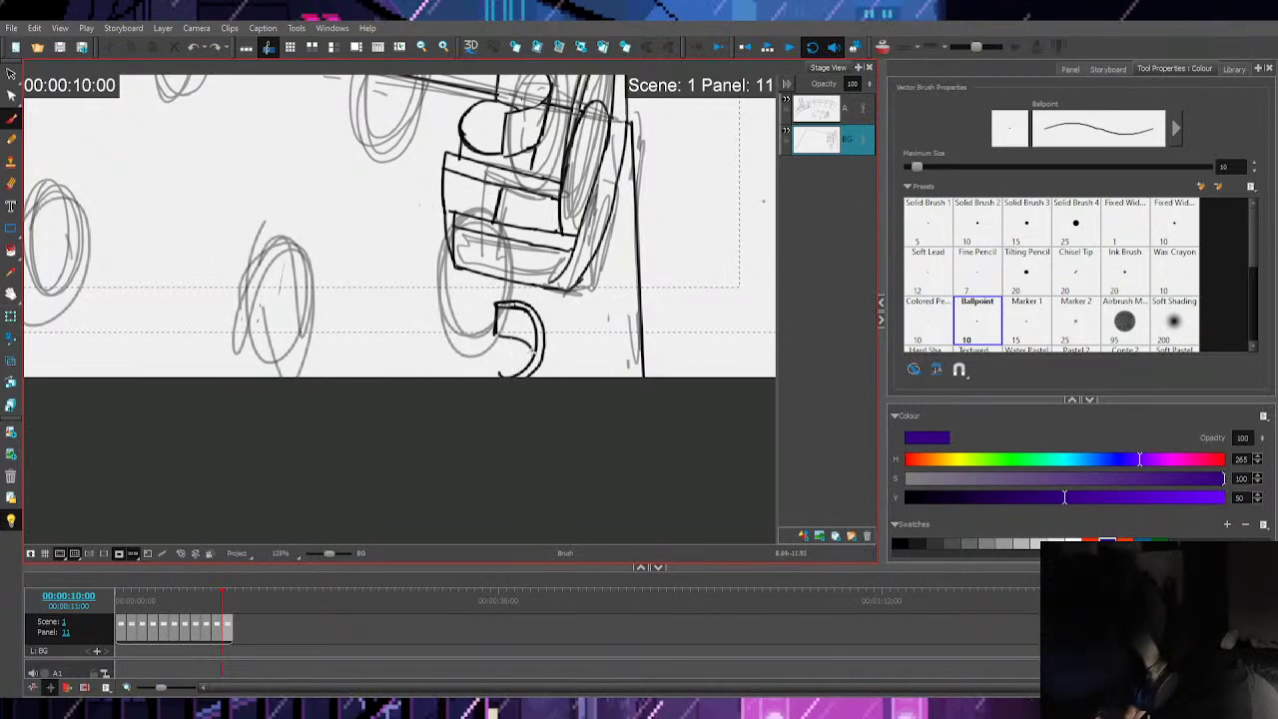
# Draw a curved band with a sagging upper edge, two vertical sides and a rounded base over the lower middle oval
pyautogui.press('space')
pyautogui.moveTo(453, 393)
pyautogui.mouseDown()
pyautogui.moveTo(580, 399)
pyautogui.moveTo(642, 382)
pyautogui.mouseUp()
pyautogui.moveTo(420, 296); pyautogui.dragTo(517, 289)
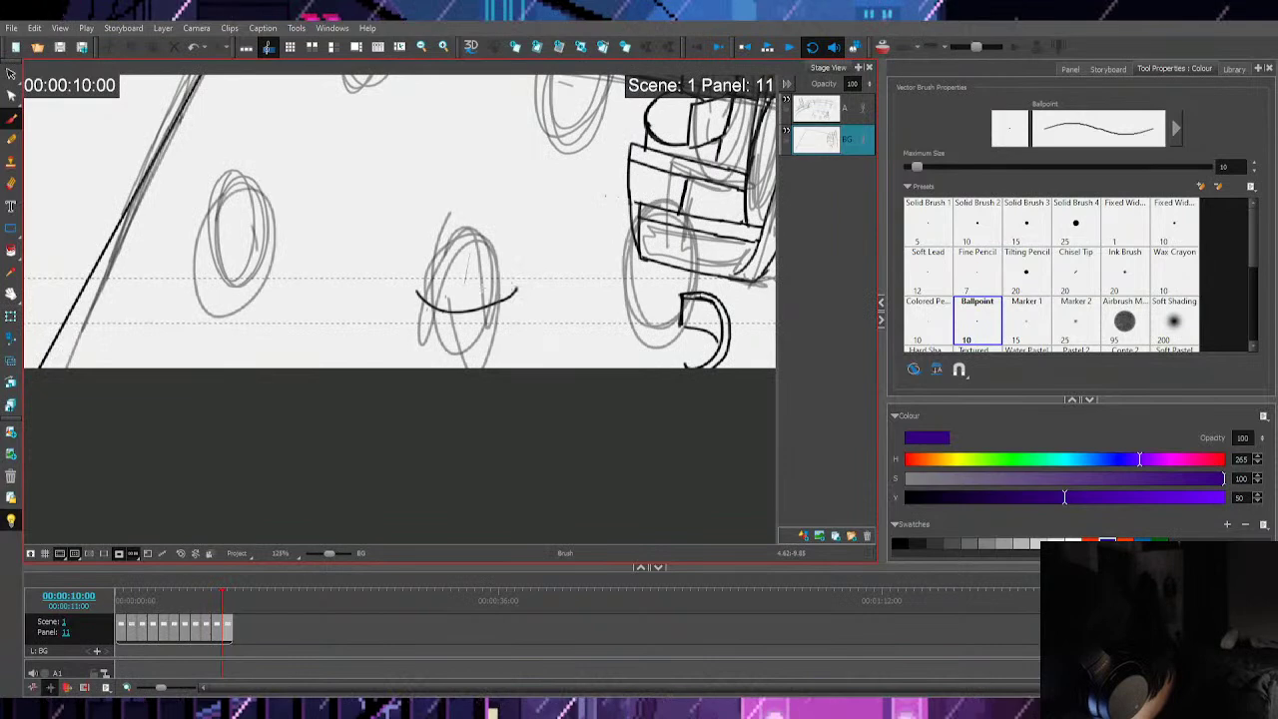
pyautogui.moveTo(420, 317); pyautogui.dragTo(419, 345)
pyautogui.moveTo(516, 288); pyautogui.dragTo(514, 340)
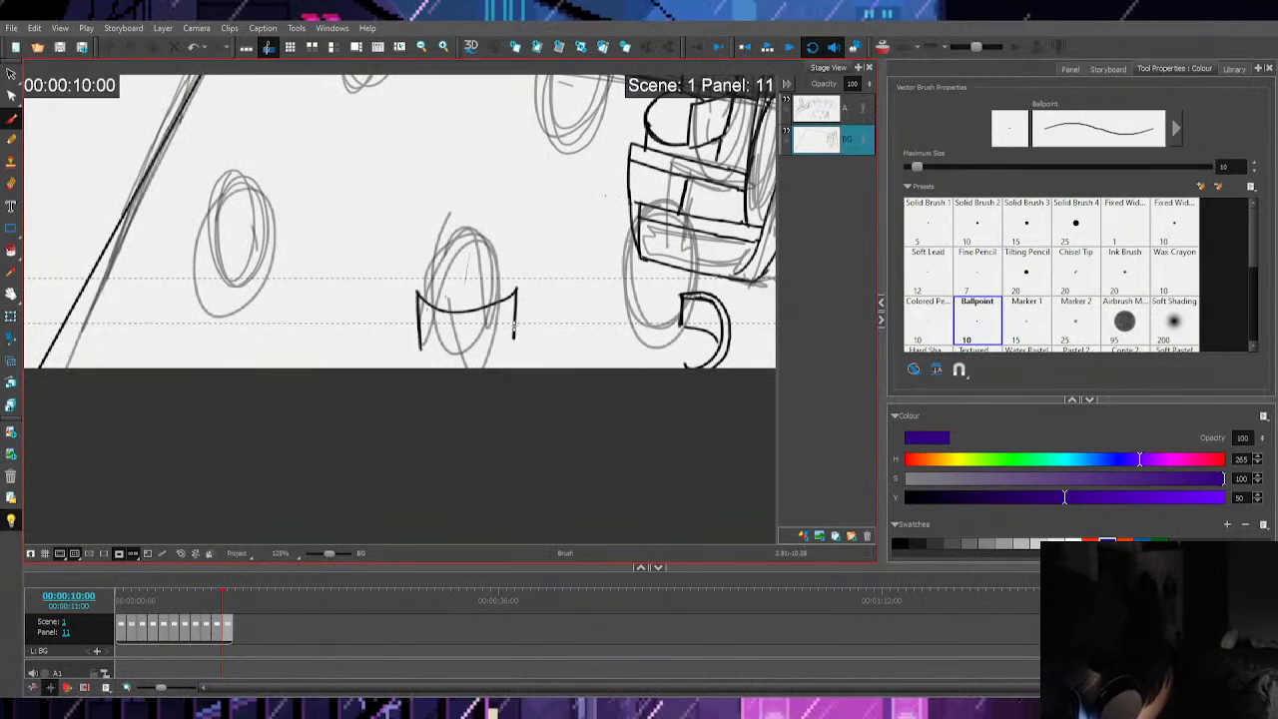
pyautogui.moveTo(420, 346)
pyautogui.mouseDown()
pyautogui.moveTo(490, 364)
pyautogui.moveTo(514, 344)
pyautogui.mouseUp()
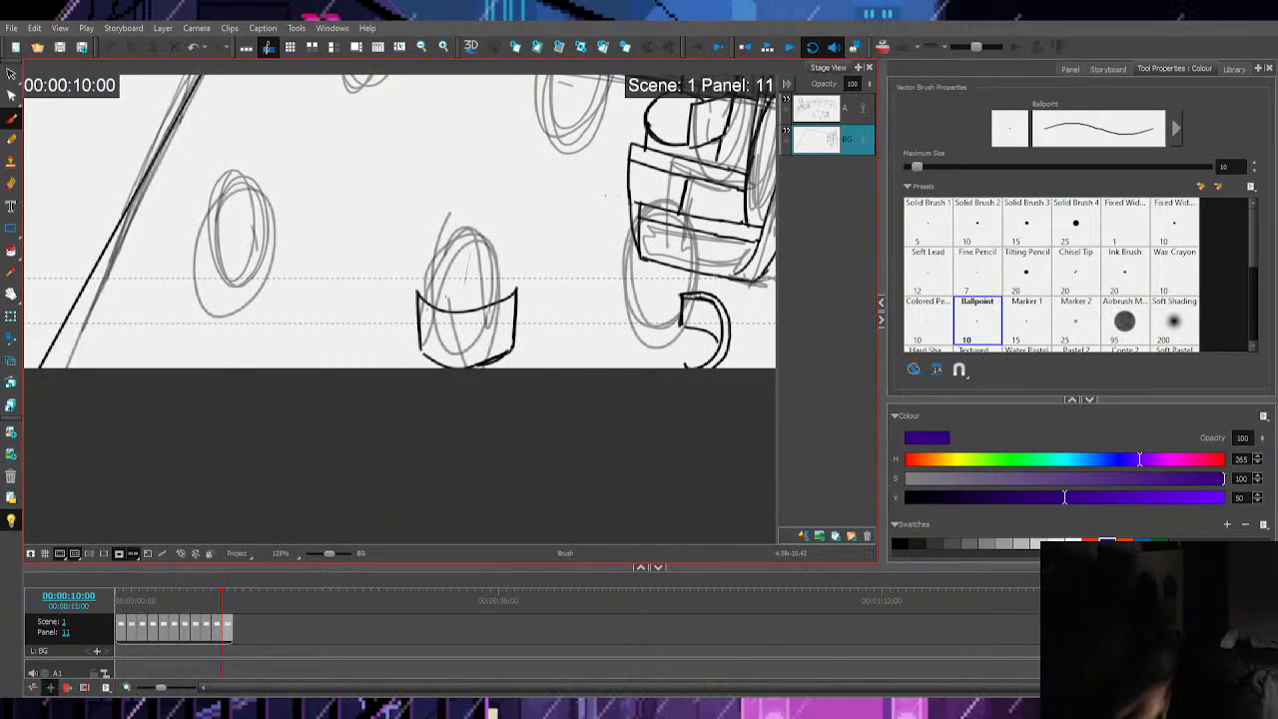
# Add short curved edges on both sides of the curved band's base at the lower middle oval
pyautogui.moveTo(417, 339)
pyautogui.mouseDown()
pyautogui.moveTo(402, 357)
pyautogui.moveTo(417, 367)
pyautogui.mouseUp()
pyautogui.moveTo(516, 347); pyautogui.dragTo(521, 368)
pyautogui.press('space')
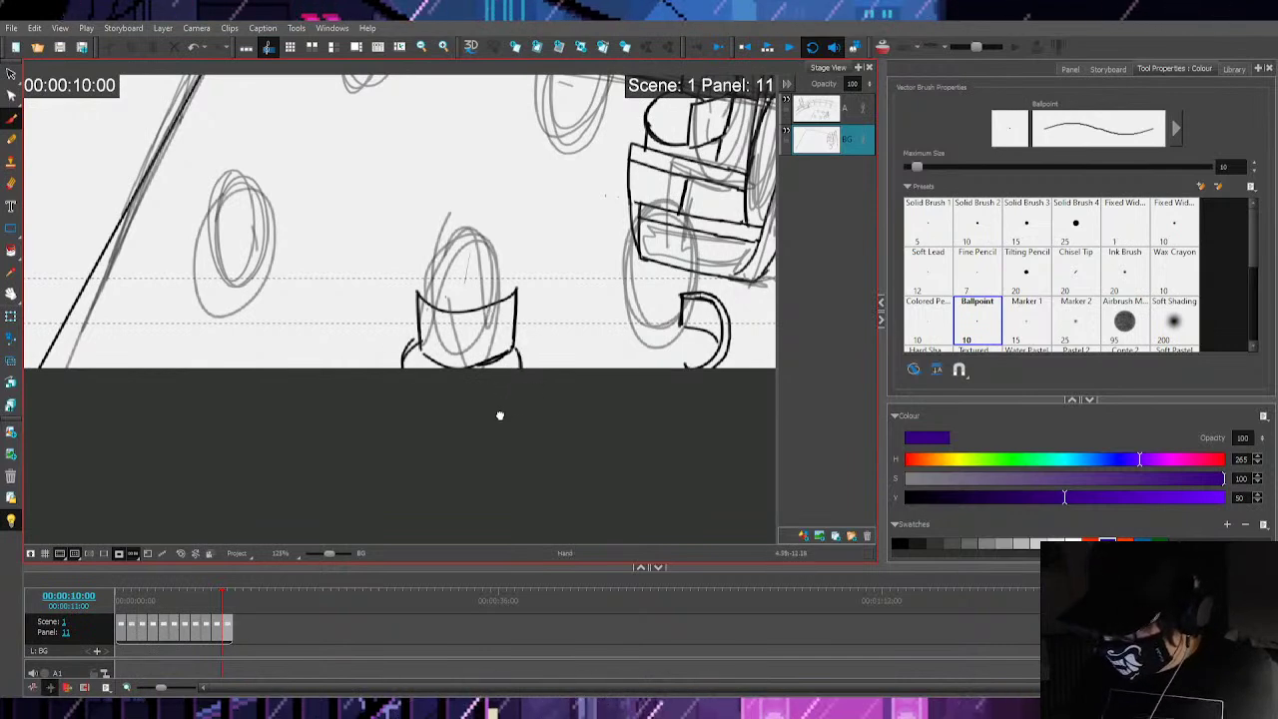
pyautogui.moveTo(502, 410); pyautogui.dragTo(472, 504)
pyautogui.moveTo(694, 354); pyautogui.dragTo(624, 325)
pyautogui.hotkey('ctrl', 'z')
pyautogui.hotkey('ctrl', 'z')
pyautogui.hotkey('ctrl', 'z')
pyautogui.hotkey('ctrl', 'z')
pyautogui.moveTo(327, 380)
pyautogui.mouseDown()
pyautogui.moveTo(396, 377)
pyautogui.moveTo(324, 392)
pyautogui.moveTo(325, 415)
pyautogui.moveTo(340, 379)
pyautogui.moveTo(405, 369)
pyautogui.moveTo(403, 419)
pyautogui.mouseUp()
pyautogui.hotkey('ctrl', 'z')
pyautogui.moveTo(320, 420)
pyautogui.mouseDown()
pyautogui.moveTo(400, 417)
pyautogui.moveTo(311, 433)
pyautogui.mouseUp()
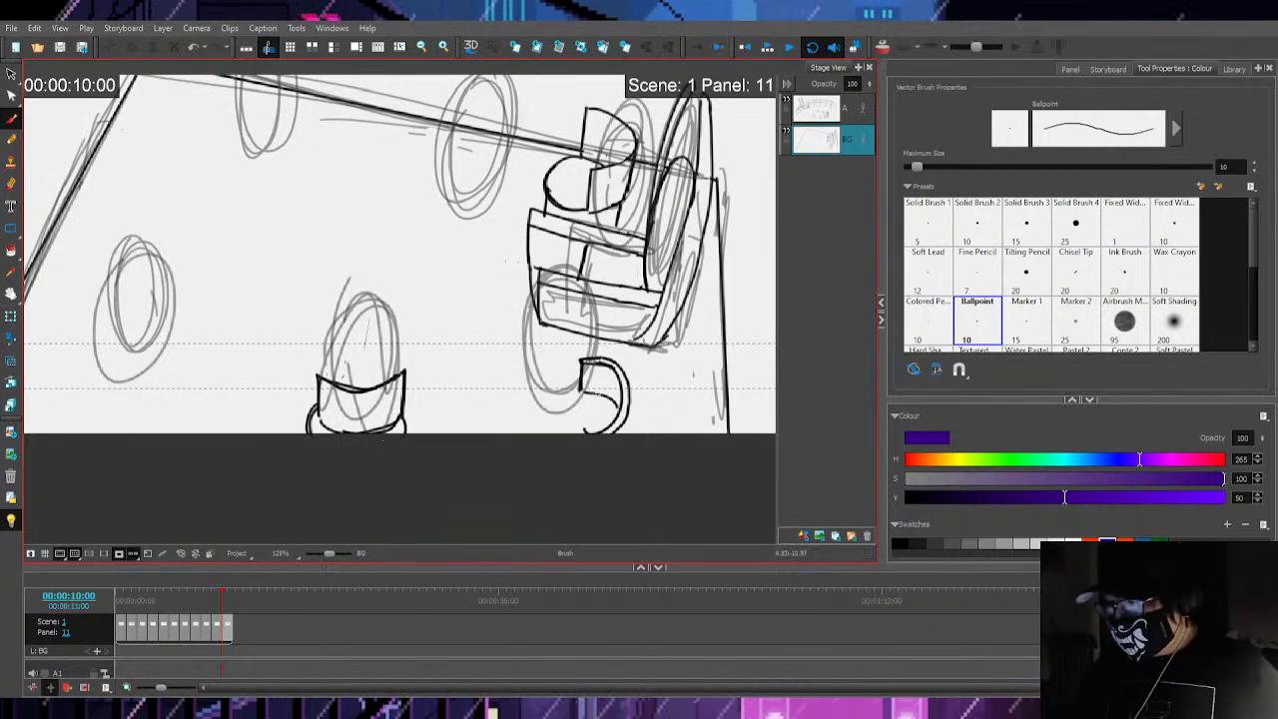
pyautogui.moveTo(589, 435); pyautogui.dragTo(546, 512)
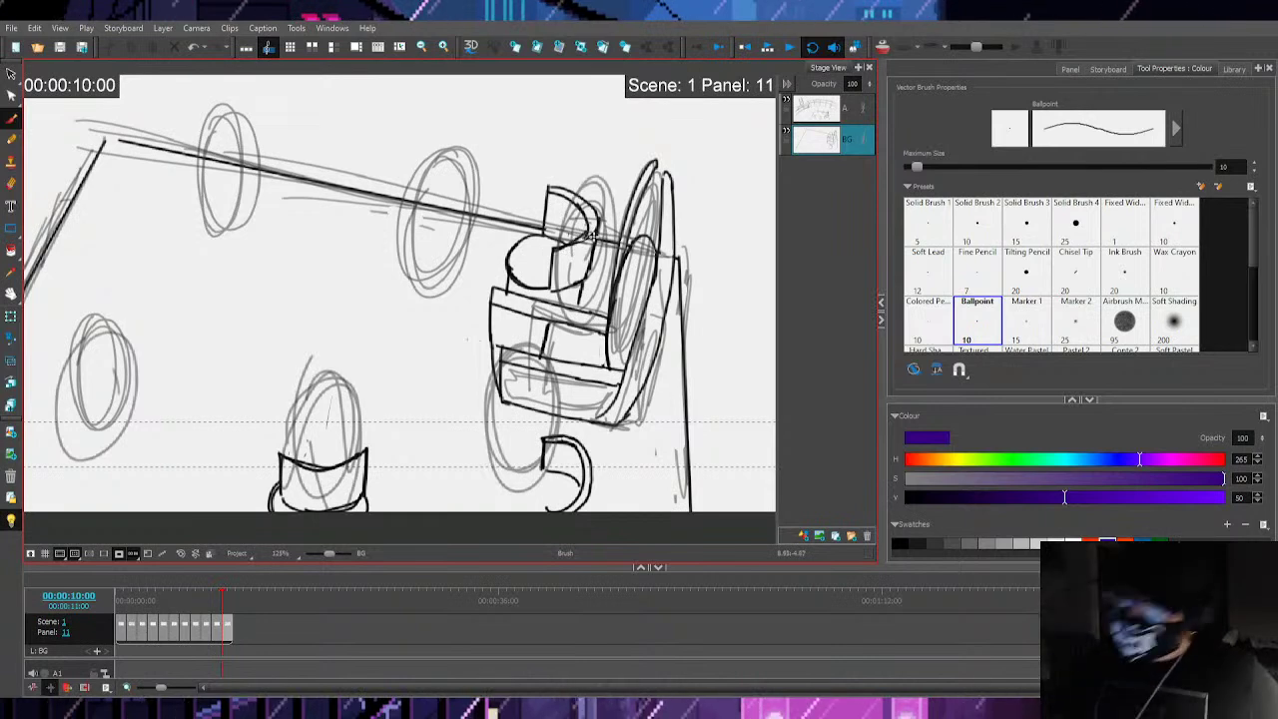
pyautogui.moveTo(470, 353)
pyautogui.mouseDown()
pyautogui.moveTo(515, 374)
pyautogui.moveTo(529, 405)
pyautogui.mouseUp()
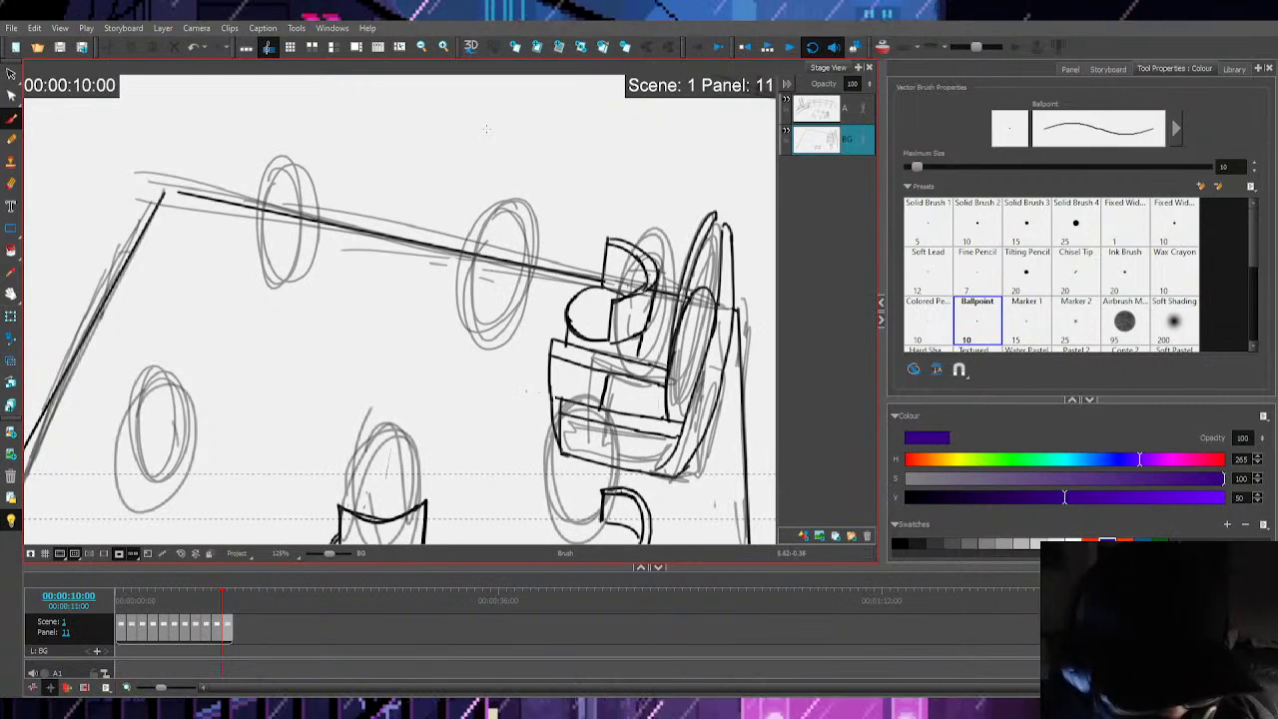
pyautogui.moveTo(456, 243)
pyautogui.mouseDown()
pyautogui.moveTo(477, 237)
pyautogui.moveTo(533, 265)
pyautogui.moveTo(476, 237)
pyautogui.moveTo(534, 270)
pyautogui.moveTo(525, 347)
pyautogui.mouseUp()
pyautogui.moveTo(532, 304)
pyautogui.mouseDown()
pyautogui.moveTo(520, 355)
pyautogui.moveTo(486, 364)
pyautogui.moveTo(524, 345)
pyautogui.moveTo(482, 367)
pyautogui.mouseUp()
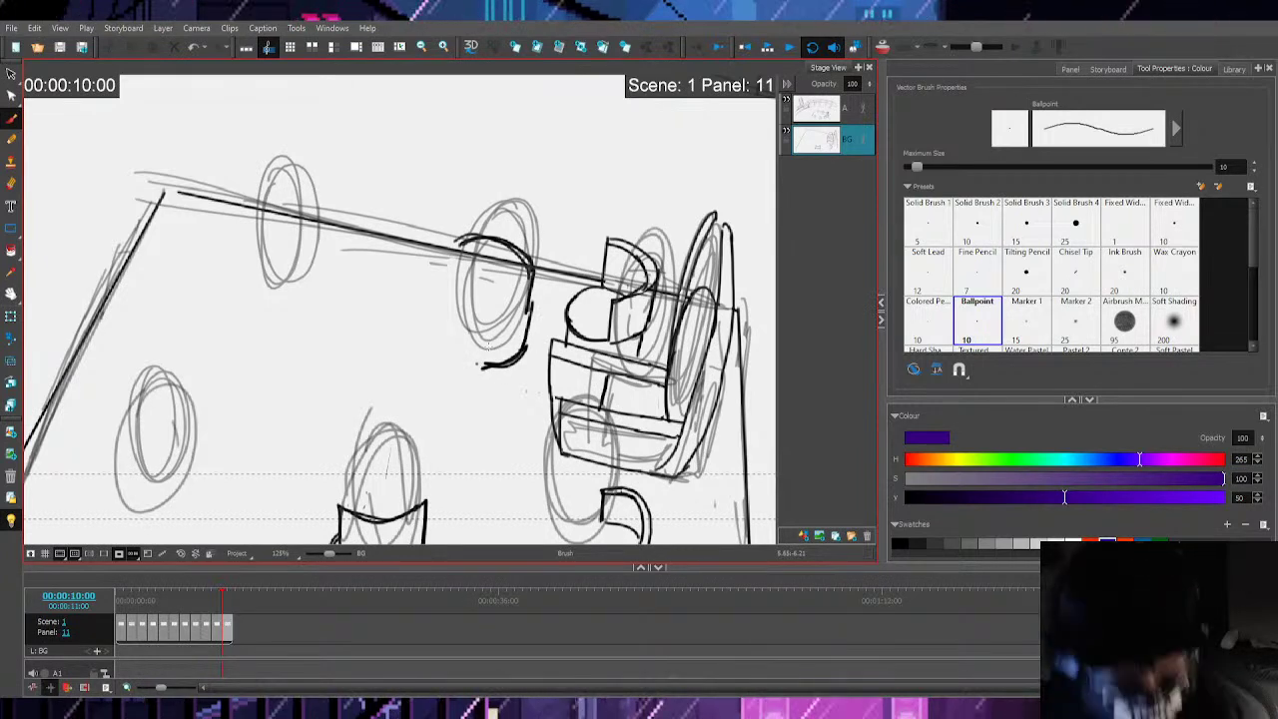
pyautogui.hotkey('ctrl', 'z')
pyautogui.hotkey('ctrl', 'z')
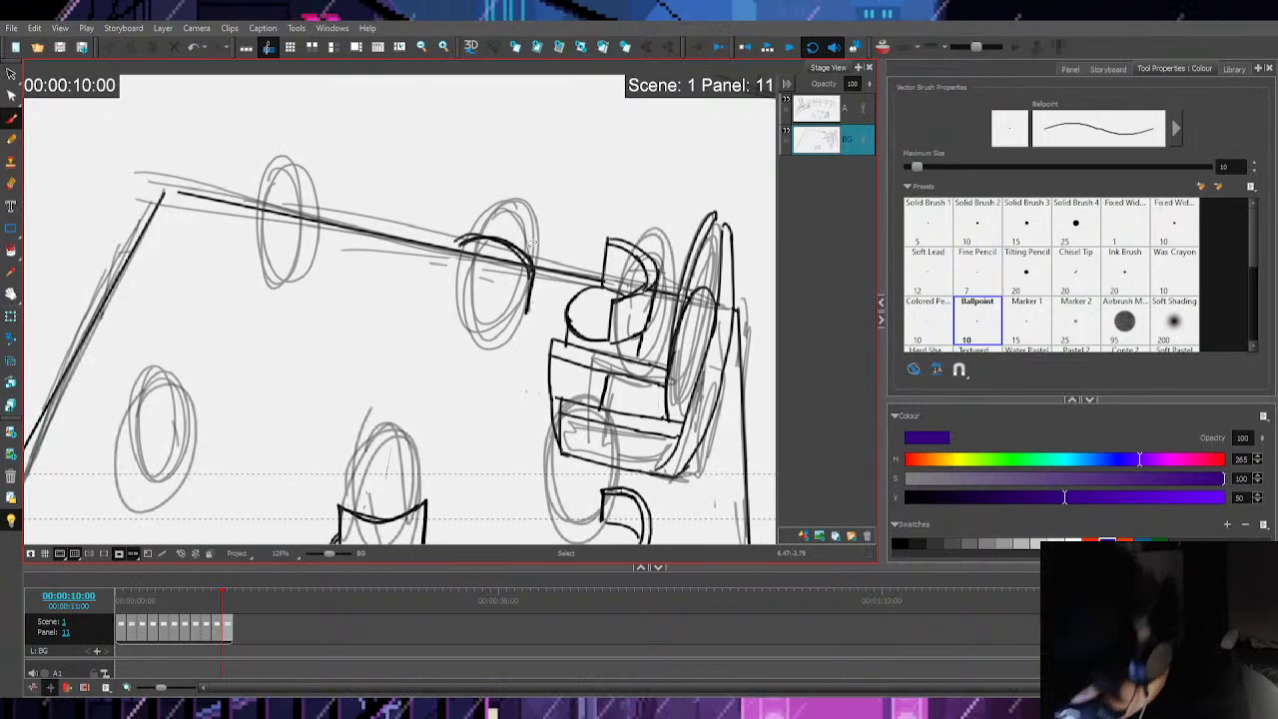
pyautogui.hotkey('ctrl', 'z')
pyautogui.hotkey('ctrl', 'z')
pyautogui.hotkey('ctrl', 'z')
pyautogui.hotkey('ctrl', 'z')
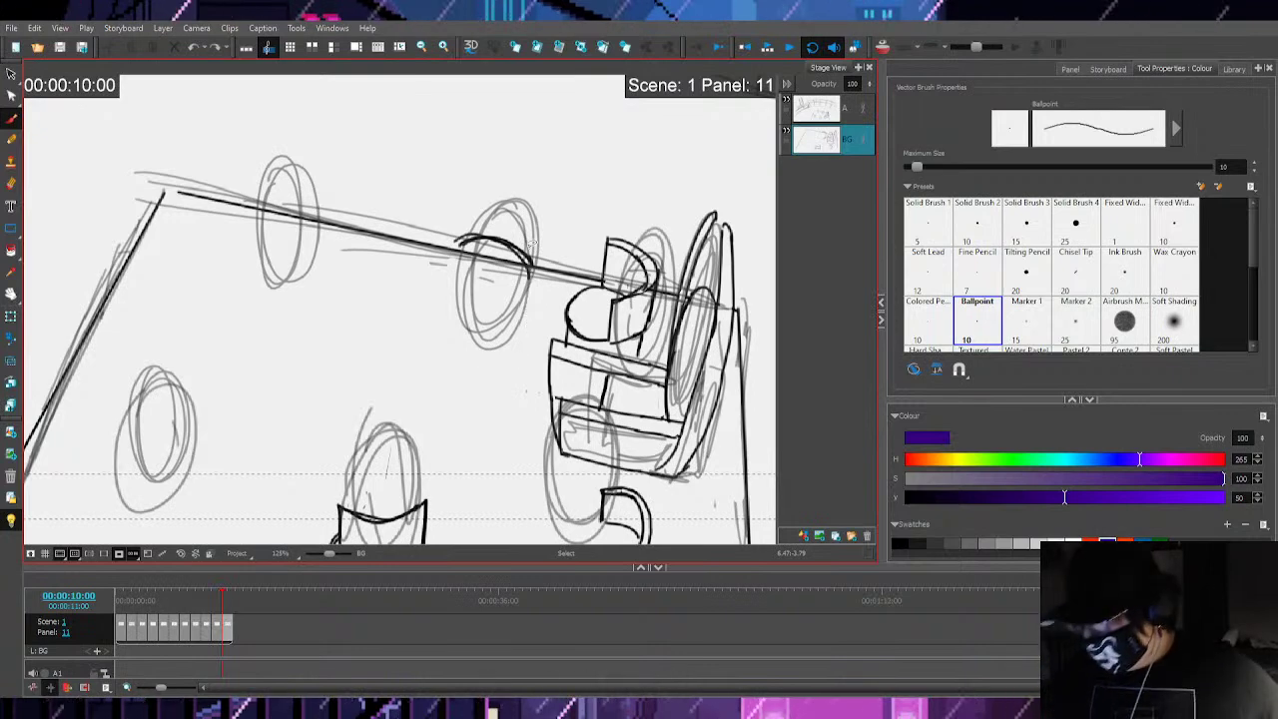
# Select the small curved shapes above the tiers, shift and resize them slightly, and erase the stray line above them
pyautogui.moveTo(671, 299)
pyautogui.mouseDown()
pyautogui.moveTo(598, 177)
pyautogui.moveTo(613, 232)
pyautogui.moveTo(563, 215)
pyautogui.moveTo(532, 248)
pyautogui.moveTo(603, 270)
pyautogui.moveTo(615, 255)
pyautogui.moveTo(598, 229)
pyautogui.moveTo(602, 214)
pyautogui.moveTo(606, 250)
pyautogui.mouseUp()
pyautogui.moveTo(631, 187)
pyautogui.mouseDown()
pyautogui.moveTo(613, 174)
pyautogui.moveTo(630, 166)
pyautogui.moveTo(611, 188)
pyautogui.mouseUp()
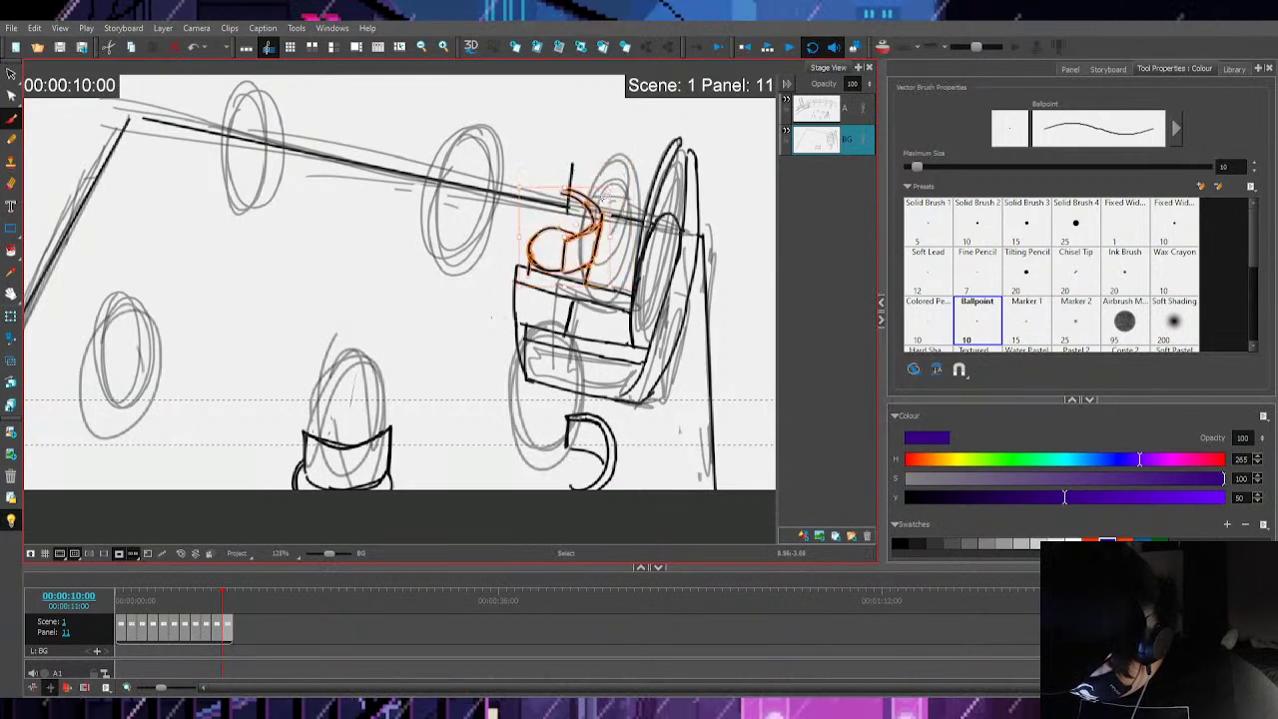
pyautogui.moveTo(596, 246); pyautogui.dragTo(611, 219)
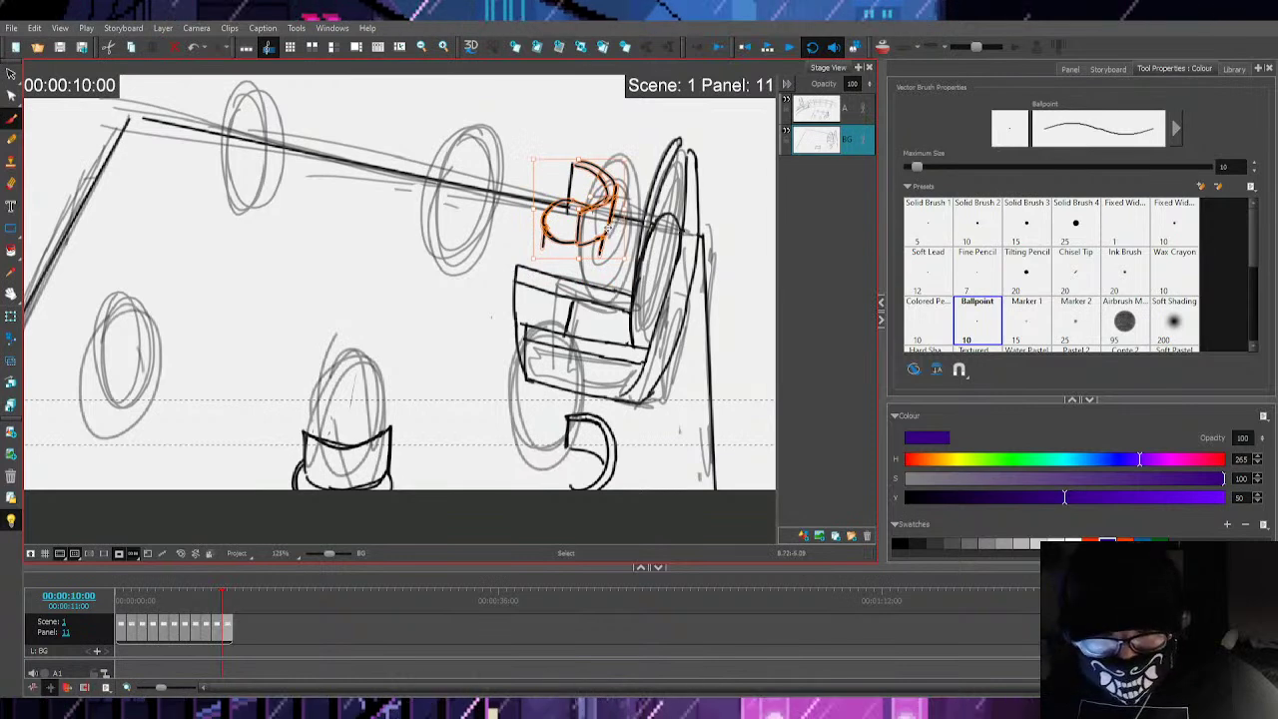
pyautogui.hotkey('ctrl', 'z')
pyautogui.moveTo(628, 177); pyautogui.dragTo(623, 176)
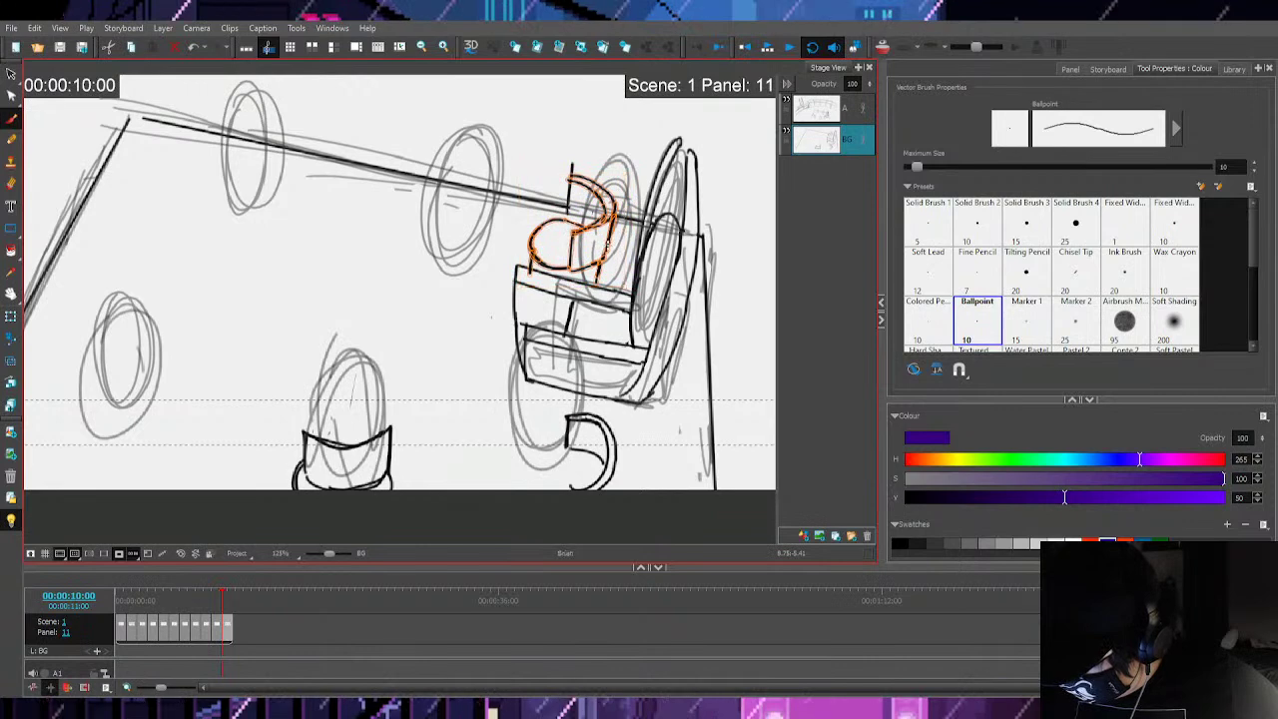
pyautogui.hotkey('alt', 's')
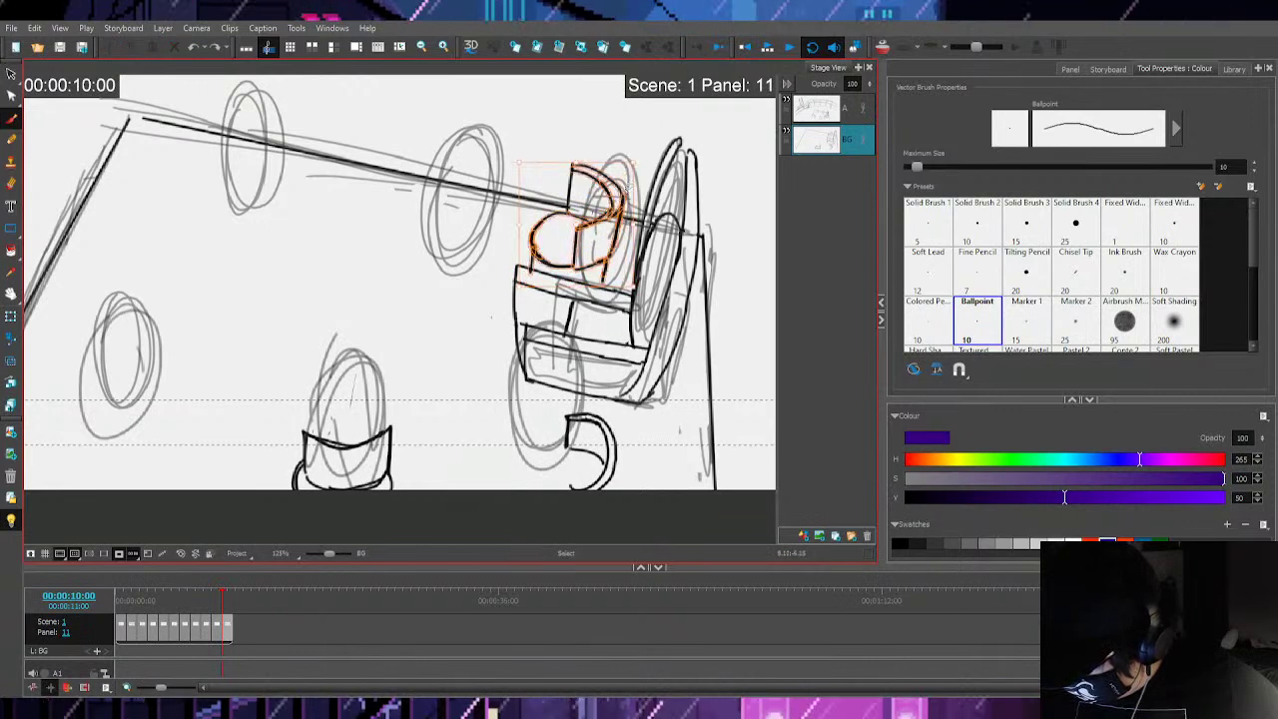
pyautogui.moveTo(613, 221); pyautogui.dragTo(625, 222)
pyautogui.press('e')
pyautogui.moveTo(572, 164); pyautogui.dragTo(571, 200)
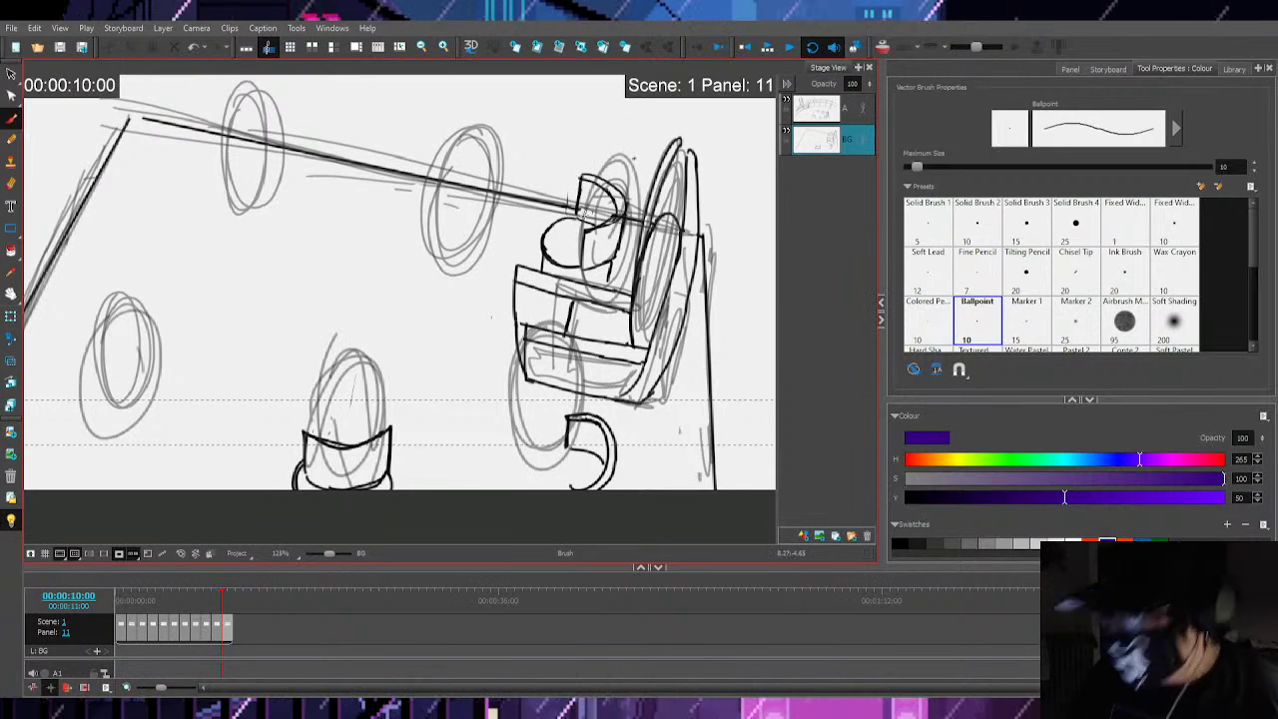
# Outline the right oval on the platform's back edge with a curved top, a straight right side and a curved base
pyautogui.moveTo(447, 146)
pyautogui.mouseDown()
pyautogui.moveTo(505, 160)
pyautogui.moveTo(486, 230)
pyautogui.moveTo(442, 244)
pyautogui.moveTo(483, 243)
pyautogui.mouseUp()
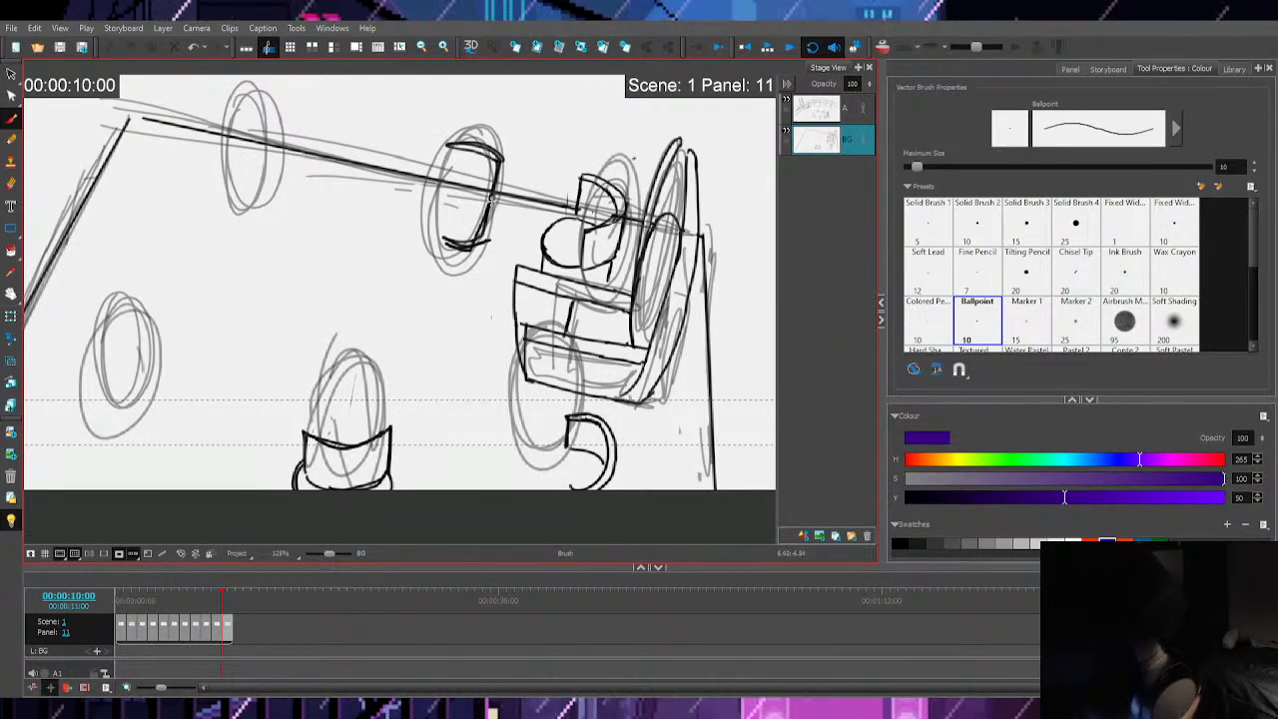
pyautogui.hotkey('ctrl', 'z')
pyautogui.hotkey('ctrl', 'z')
pyautogui.hotkey('ctrl', 'z')
pyautogui.hotkey('ctrl', 'z')
pyautogui.moveTo(503, 158); pyautogui.dragTo(495, 247)
pyautogui.moveTo(503, 168); pyautogui.dragTo(493, 252)
pyautogui.moveTo(446, 250)
pyautogui.mouseDown()
pyautogui.moveTo(493, 255)
pyautogui.moveTo(429, 260)
pyautogui.moveTo(429, 248)
pyautogui.mouseUp()
pyautogui.hotkey('ctrl', 'z')
pyautogui.moveTo(443, 151); pyautogui.dragTo(504, 164)
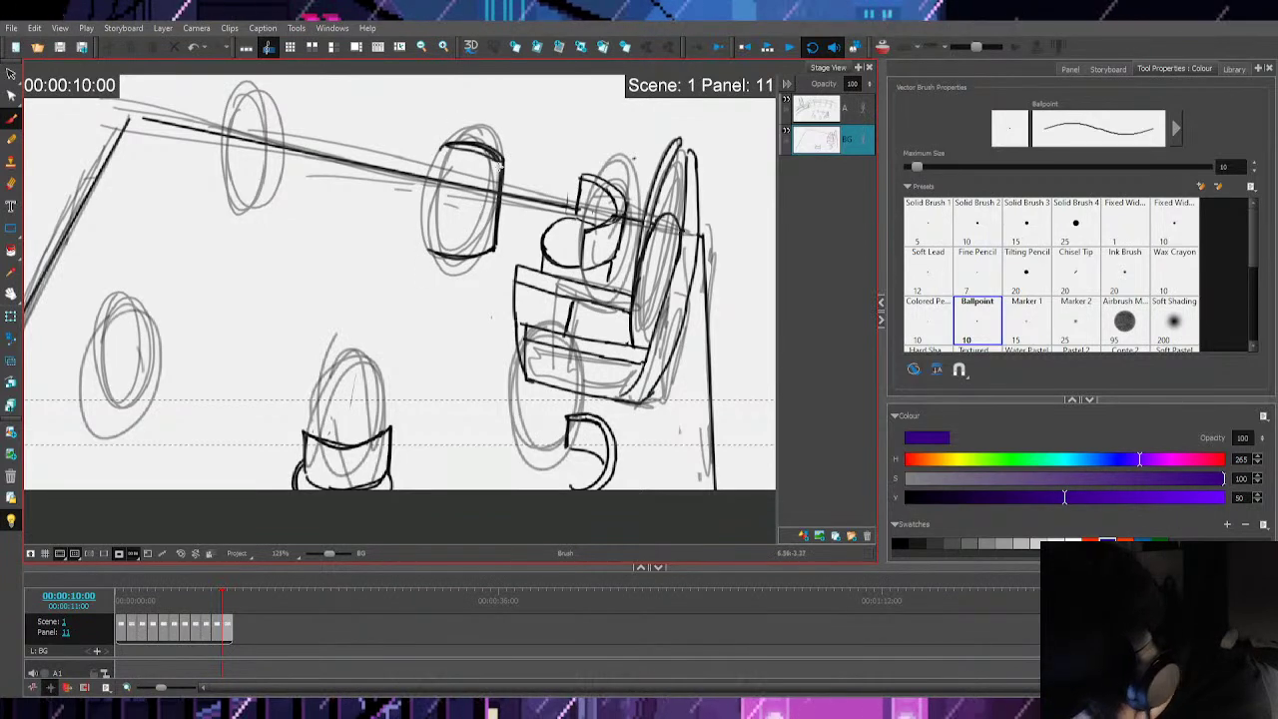
pyautogui.moveTo(363, 209); pyautogui.dragTo(436, 229)
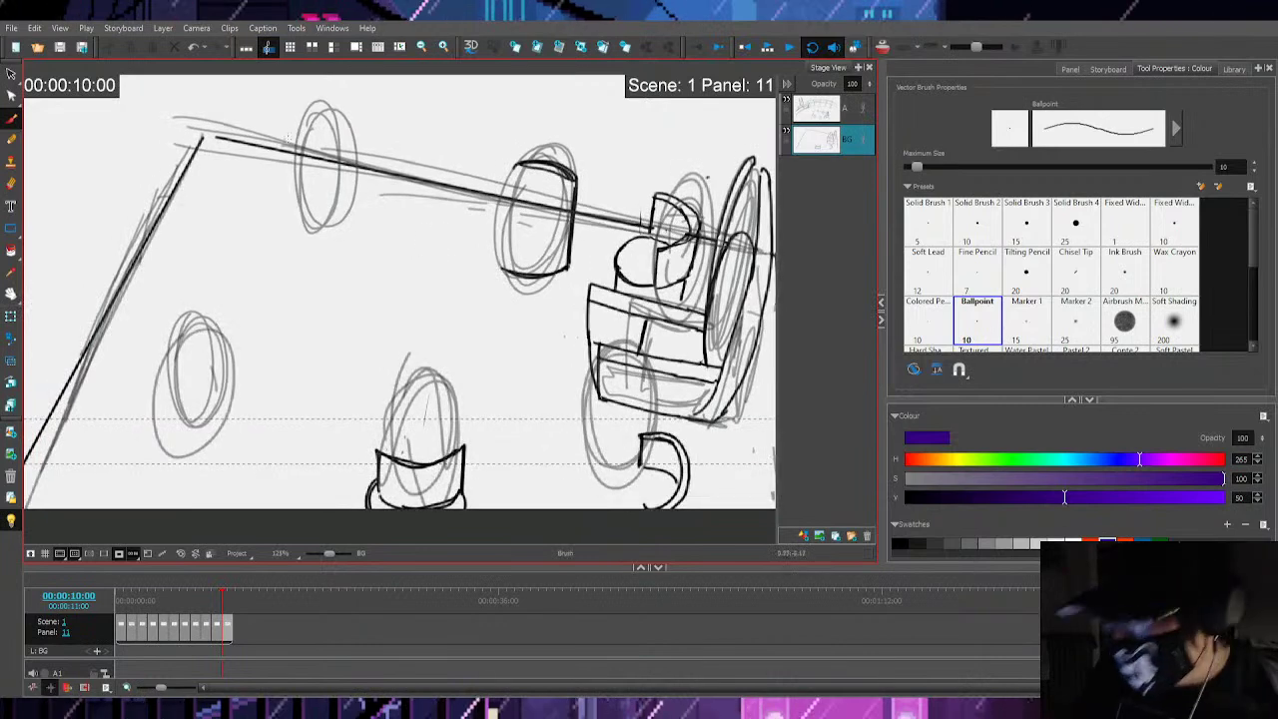
pyautogui.moveTo(274, 150); pyautogui.dragTo(357, 146)
pyautogui.moveTo(271, 145)
pyautogui.mouseDown()
pyautogui.moveTo(283, 184)
pyautogui.moveTo(355, 164)
pyautogui.moveTo(350, 206)
pyautogui.mouseUp()
pyautogui.moveTo(355, 170)
pyautogui.mouseDown()
pyautogui.moveTo(348, 205)
pyautogui.moveTo(354, 182)
pyautogui.mouseUp()
pyautogui.moveTo(303, 216); pyautogui.dragTo(354, 183)
pyautogui.moveTo(287, 180)
pyautogui.mouseDown()
pyautogui.moveTo(294, 227)
pyautogui.moveTo(337, 234)
pyautogui.mouseUp()
pyautogui.moveTo(355, 178); pyautogui.dragTo(350, 232)
pyautogui.moveTo(353, 235); pyautogui.dragTo(289, 234)
pyautogui.moveTo(282, 170); pyautogui.dragTo(288, 236)
pyautogui.moveTo(356, 144); pyautogui.dragTo(340, 236)
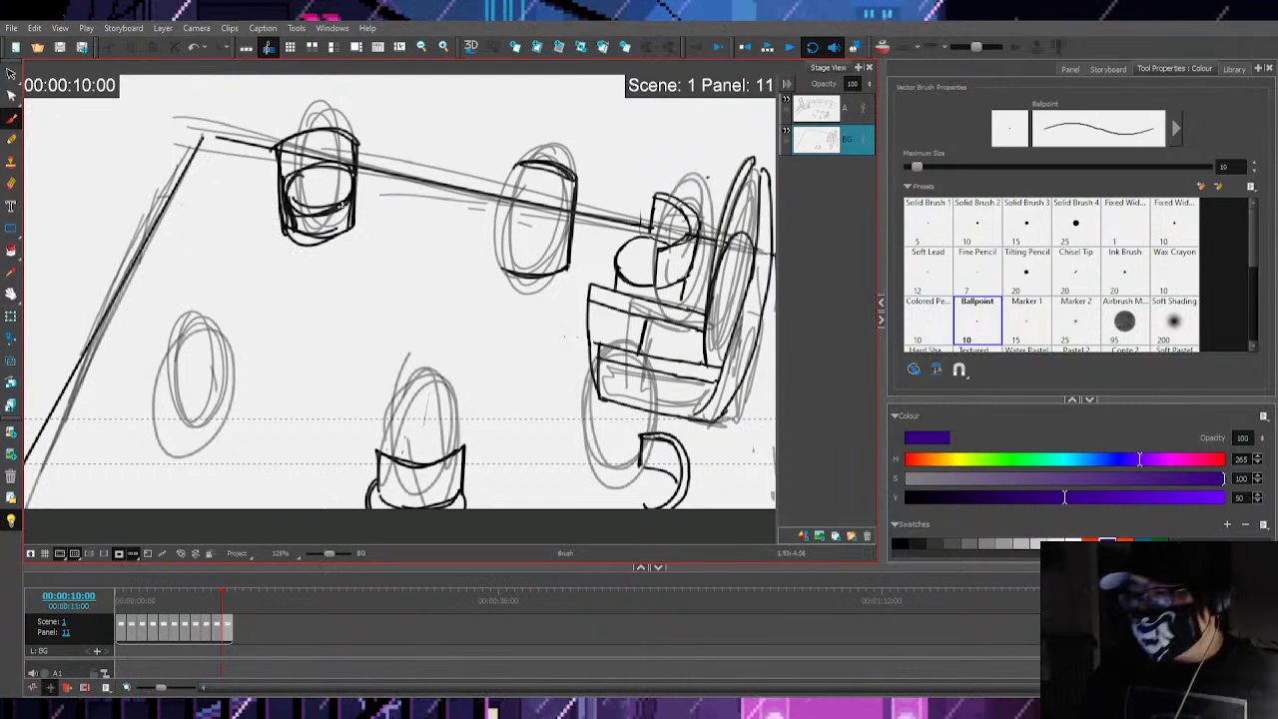
pyautogui.hotkey('ctrl', 'z')
pyautogui.hotkey('ctrl', 'z')
pyautogui.hotkey('ctrl', 'z')
pyautogui.hotkey('ctrl', 'z')
pyautogui.hotkey('ctrl', 'z')
pyautogui.hotkey('ctrl', 'z')
pyautogui.hotkey('ctrl', 'z')
pyautogui.hotkey('ctrl', 'z')
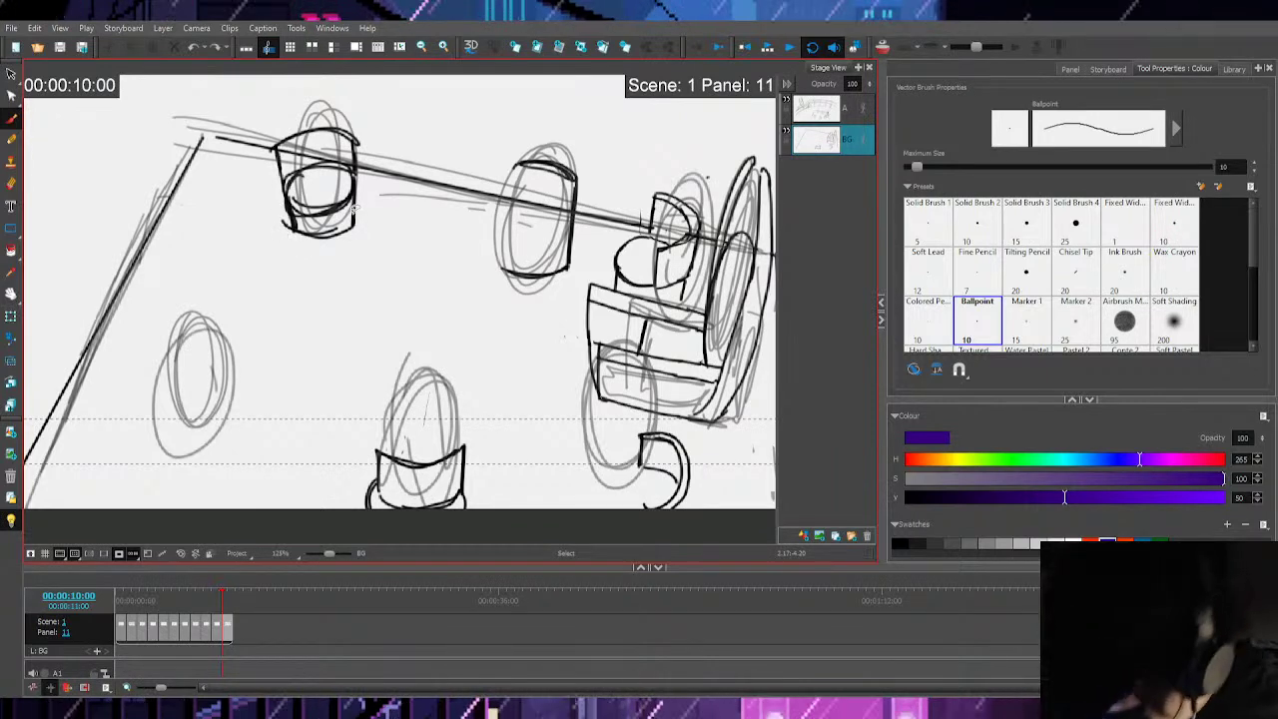
pyautogui.hotkey('ctrl', 'z')
pyautogui.hotkey('ctrl', 'z')
pyautogui.hotkey('ctrl', 'z')
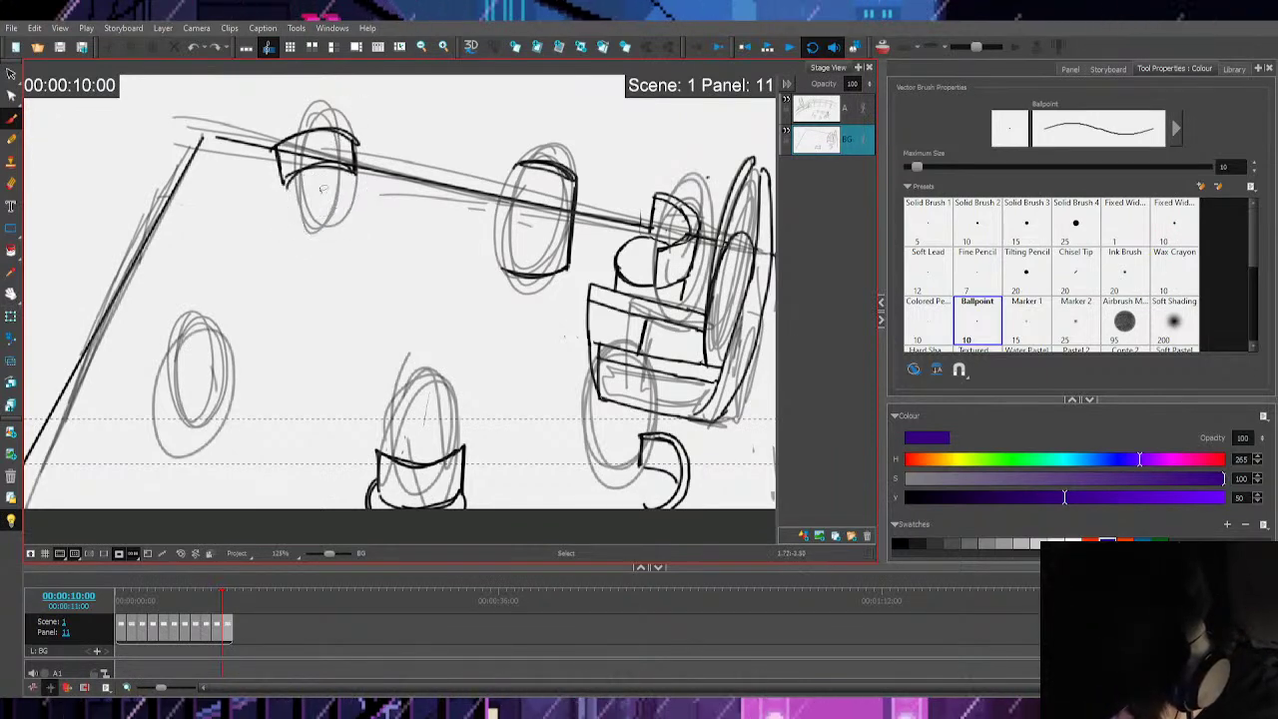
pyautogui.moveTo(353, 140)
pyautogui.mouseDown()
pyautogui.moveTo(351, 171)
pyautogui.moveTo(324, 205)
pyautogui.moveTo(284, 196)
pyautogui.moveTo(285, 231)
pyautogui.mouseUp()
pyautogui.hotkey('ctrl', 'z')
pyautogui.hotkey('ctrl', 'z')
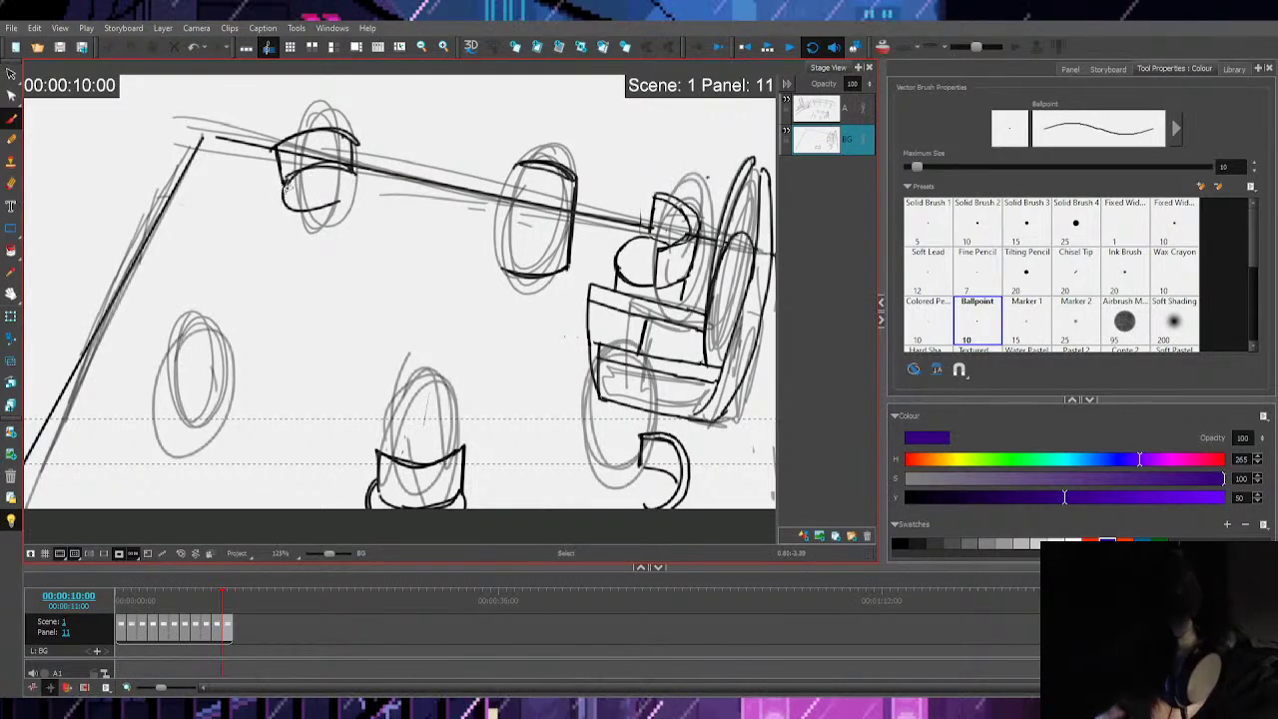
pyautogui.hotkey('ctrl', 'z')
pyautogui.hotkey('ctrl', 'z')
pyautogui.hotkey('ctrl', 'z')
# Draw a cylinder over the left oval on the back edge, with an arched top, a ring across the middle and a rounded base
pyautogui.moveTo(285, 136)
pyautogui.mouseDown()
pyautogui.moveTo(346, 142)
pyautogui.moveTo(281, 178)
pyautogui.mouseUp()
pyautogui.hotkey('ctrl', 'z')
pyautogui.moveTo(284, 133)
pyautogui.mouseDown()
pyautogui.moveTo(281, 178)
pyautogui.moveTo(324, 125)
pyautogui.moveTo(358, 148)
pyautogui.mouseUp()
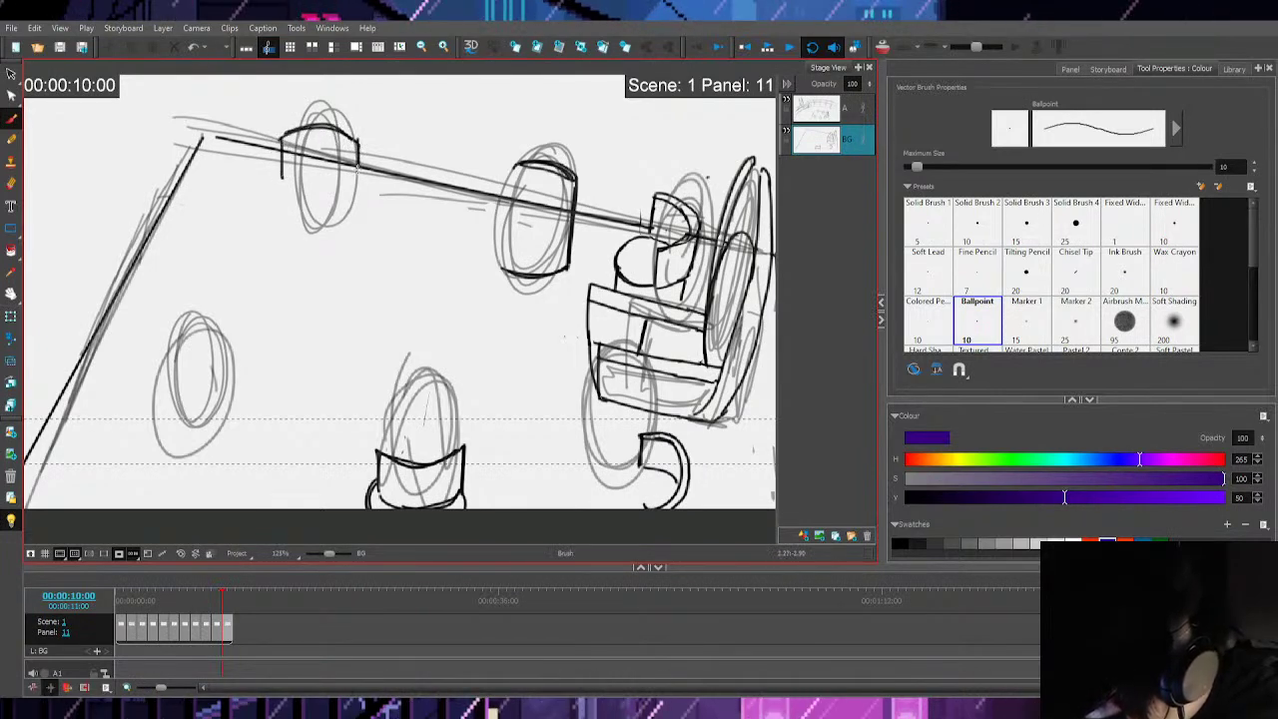
pyautogui.moveTo(286, 180)
pyautogui.mouseDown()
pyautogui.moveTo(356, 178)
pyautogui.moveTo(332, 170)
pyautogui.moveTo(316, 172)
pyautogui.moveTo(347, 174)
pyautogui.moveTo(284, 184)
pyautogui.moveTo(354, 188)
pyautogui.moveTo(326, 203)
pyautogui.moveTo(355, 190)
pyautogui.moveTo(289, 230)
pyautogui.moveTo(283, 184)
pyautogui.moveTo(282, 228)
pyautogui.moveTo(339, 235)
pyautogui.mouseUp()
pyautogui.hotkey('ctrl', 'z')
pyautogui.moveTo(357, 186)
pyautogui.mouseDown()
pyautogui.moveTo(354, 231)
pyautogui.moveTo(284, 230)
pyautogui.moveTo(356, 189)
pyautogui.mouseUp()
pyautogui.press('e')
pyautogui.moveTo(310, 234); pyautogui.dragTo(332, 230)
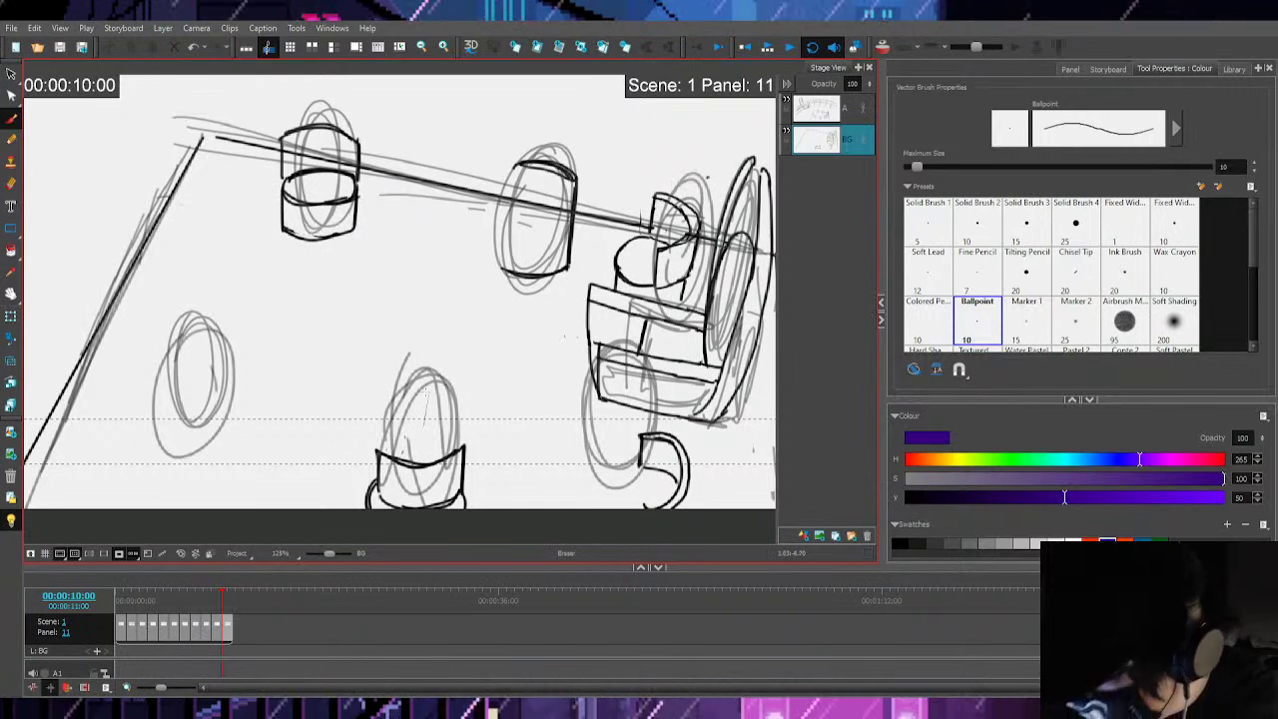
pyautogui.moveTo(283, 152); pyautogui.dragTo(282, 197)
pyautogui.moveTo(317, 124)
pyautogui.mouseDown()
pyautogui.moveTo(353, 135)
pyautogui.moveTo(358, 162)
pyautogui.mouseUp()
pyautogui.hotkey('ctrl', 'z')
# Draw a curved band with a sagging upper edge, two short sides and a rounded base over the lower left oval
pyautogui.press('space')
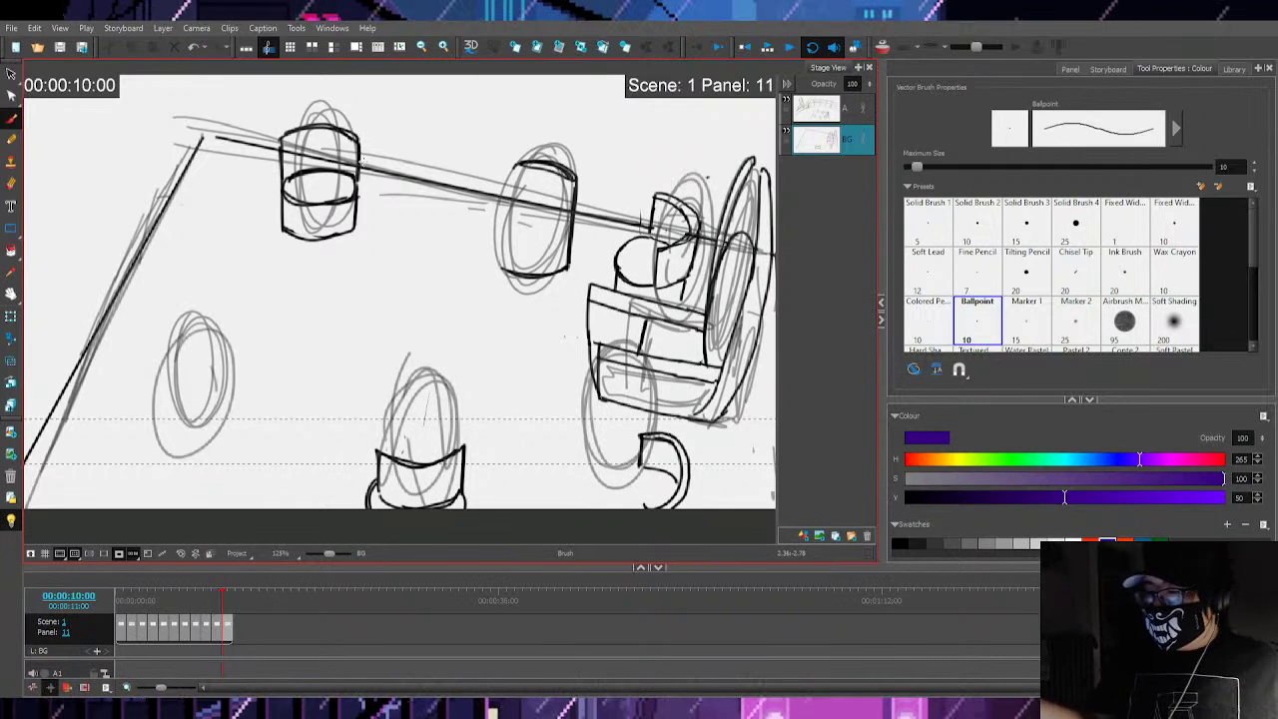
pyautogui.moveTo(516, 342); pyautogui.dragTo(610, 272)
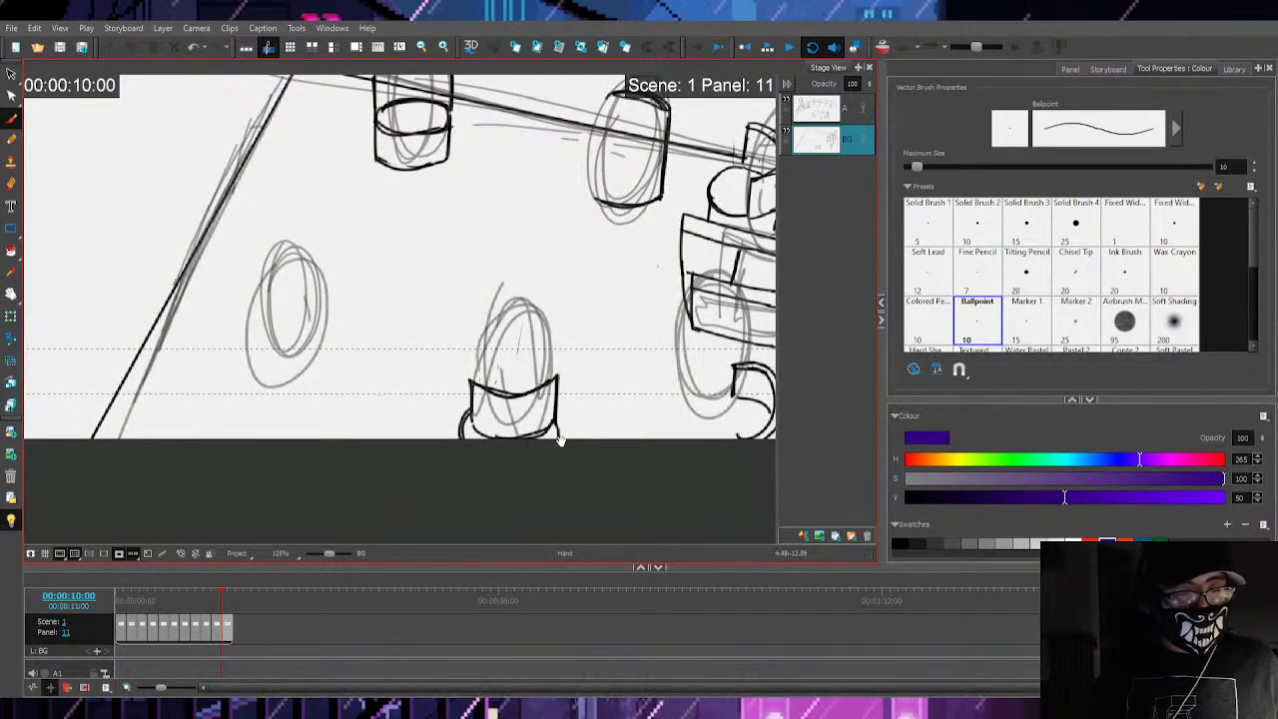
pyautogui.moveTo(253, 291)
pyautogui.mouseDown()
pyautogui.moveTo(268, 320)
pyautogui.moveTo(326, 323)
pyautogui.moveTo(247, 344)
pyautogui.moveTo(245, 356)
pyautogui.mouseUp()
pyautogui.moveTo(325, 330)
pyautogui.mouseDown()
pyautogui.moveTo(321, 372)
pyautogui.moveTo(246, 352)
pyautogui.mouseUp()
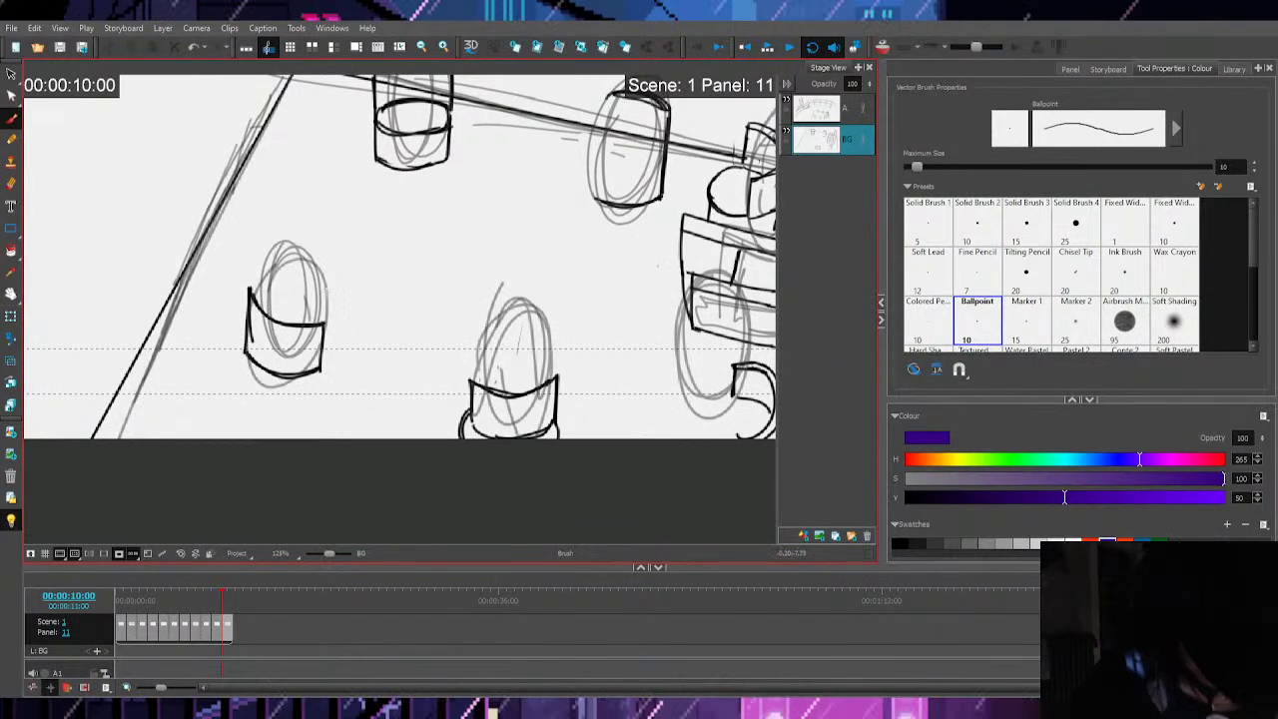
pyautogui.moveTo(244, 365)
pyautogui.mouseDown()
pyautogui.moveTo(265, 413)
pyautogui.moveTo(239, 404)
pyautogui.mouseUp()
pyautogui.moveTo(321, 370); pyautogui.dragTo(316, 407)
pyautogui.moveTo(246, 355)
pyautogui.mouseDown()
pyautogui.moveTo(241, 404)
pyautogui.moveTo(292, 416)
pyautogui.mouseUp()
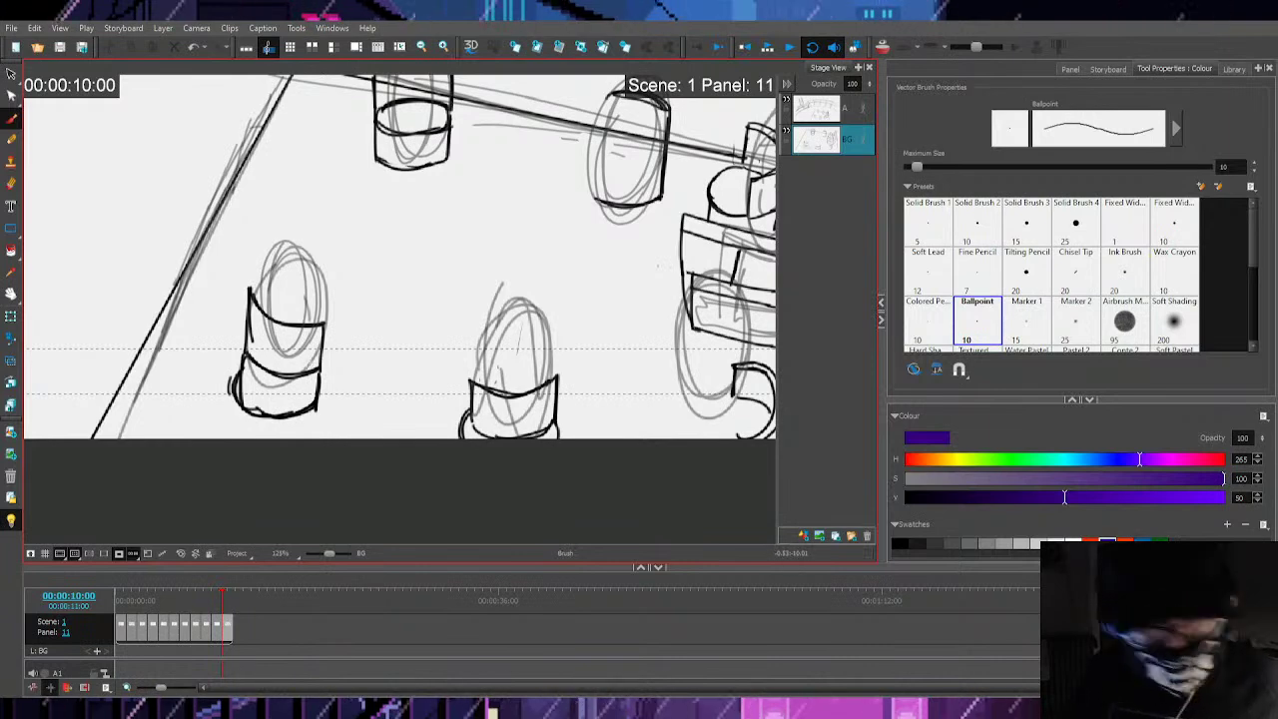
pyautogui.hotkey('ctrl', 'z')
pyautogui.hotkey('ctrl', 'z')
pyautogui.hotkey('ctrl', 'z')
pyautogui.hotkey('ctrl', 'z')
pyautogui.hotkey('ctrl', 'z')
pyautogui.hotkey('ctrl', 'z')
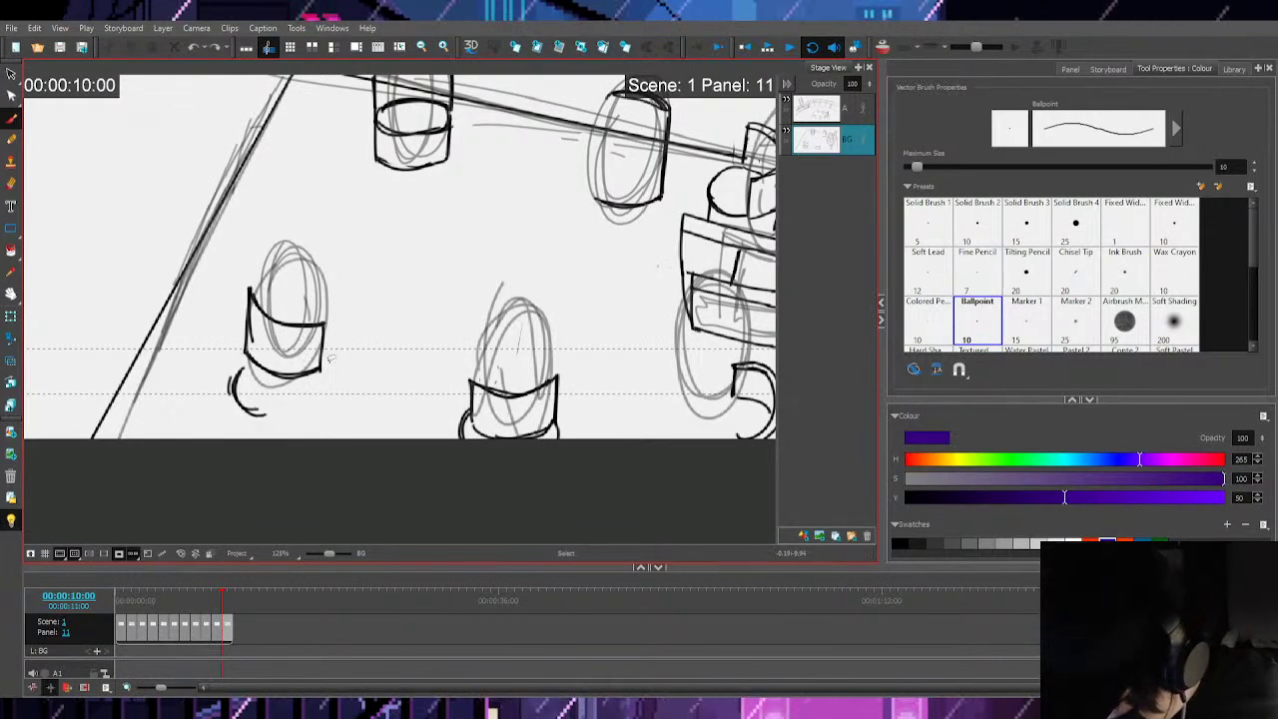
pyautogui.hotkey('ctrl', 'z')
pyautogui.moveTo(241, 385)
pyautogui.mouseDown()
pyautogui.moveTo(301, 407)
pyautogui.moveTo(324, 395)
pyautogui.mouseUp()
pyautogui.hotkey('ctrl', 'z')
pyautogui.hotkey('ctrl', 'z')
# Draw a wider second curved band with two sides and a rounded base beneath the lower left oval's band
pyautogui.moveTo(245, 396); pyautogui.dragTo(326, 404)
pyautogui.moveTo(334, 354)
pyautogui.mouseDown()
pyautogui.moveTo(340, 391)
pyautogui.moveTo(319, 409)
pyautogui.mouseUp()
pyautogui.moveTo(244, 355); pyautogui.dragTo(246, 397)
pyautogui.moveTo(310, 432); pyautogui.dragTo(210, 396)
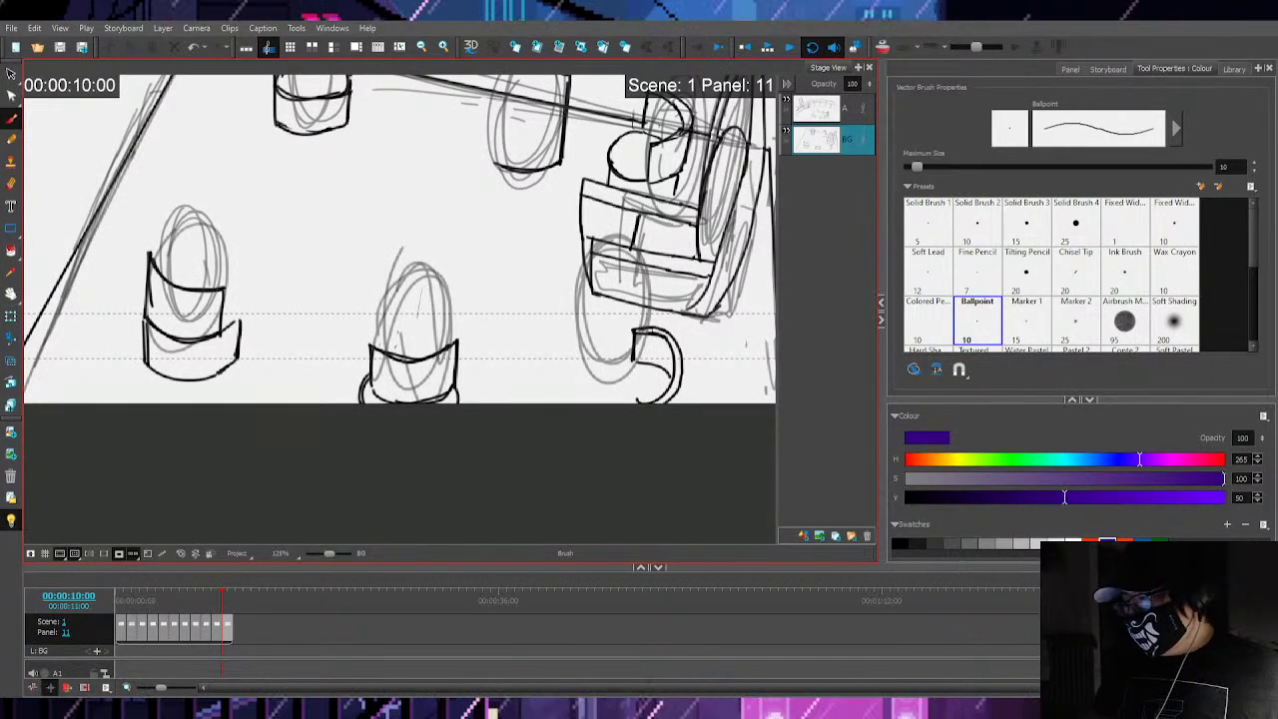
pyautogui.press('1')
pyautogui.press('space')
pyautogui.moveTo(544, 249); pyautogui.dragTo(562, 350)
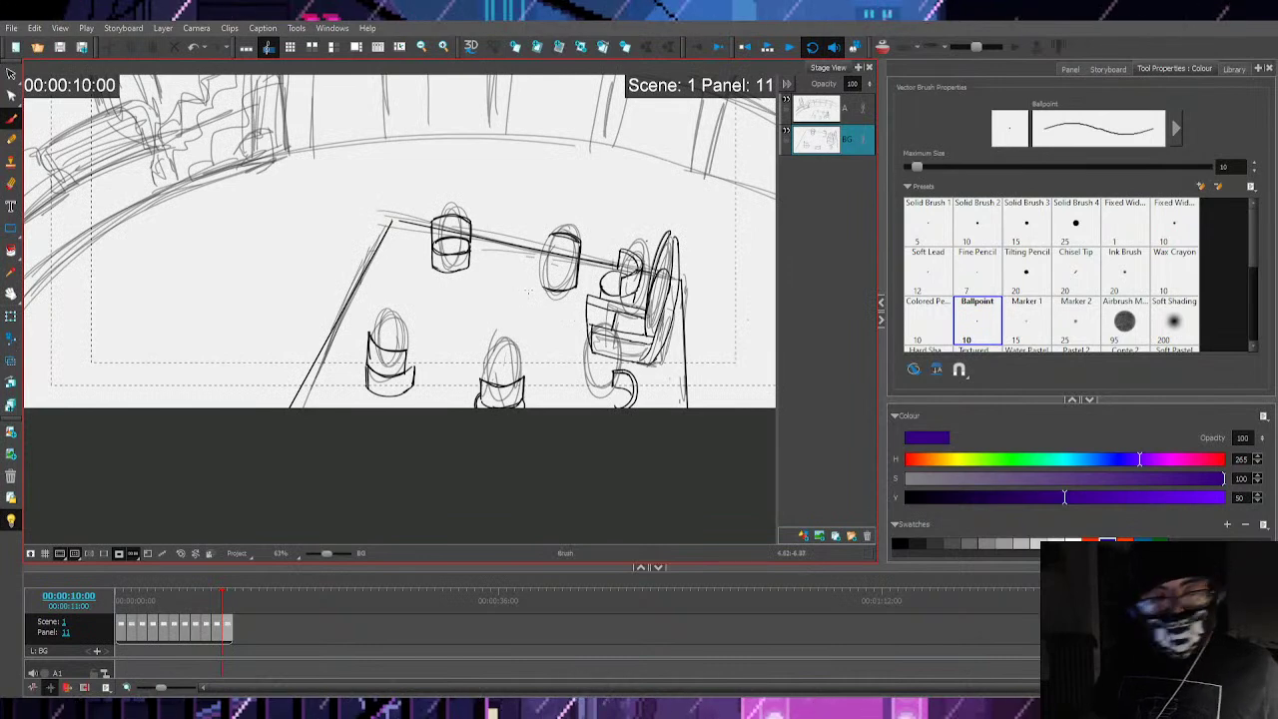
pyautogui.scroll(-2, 529, 300)
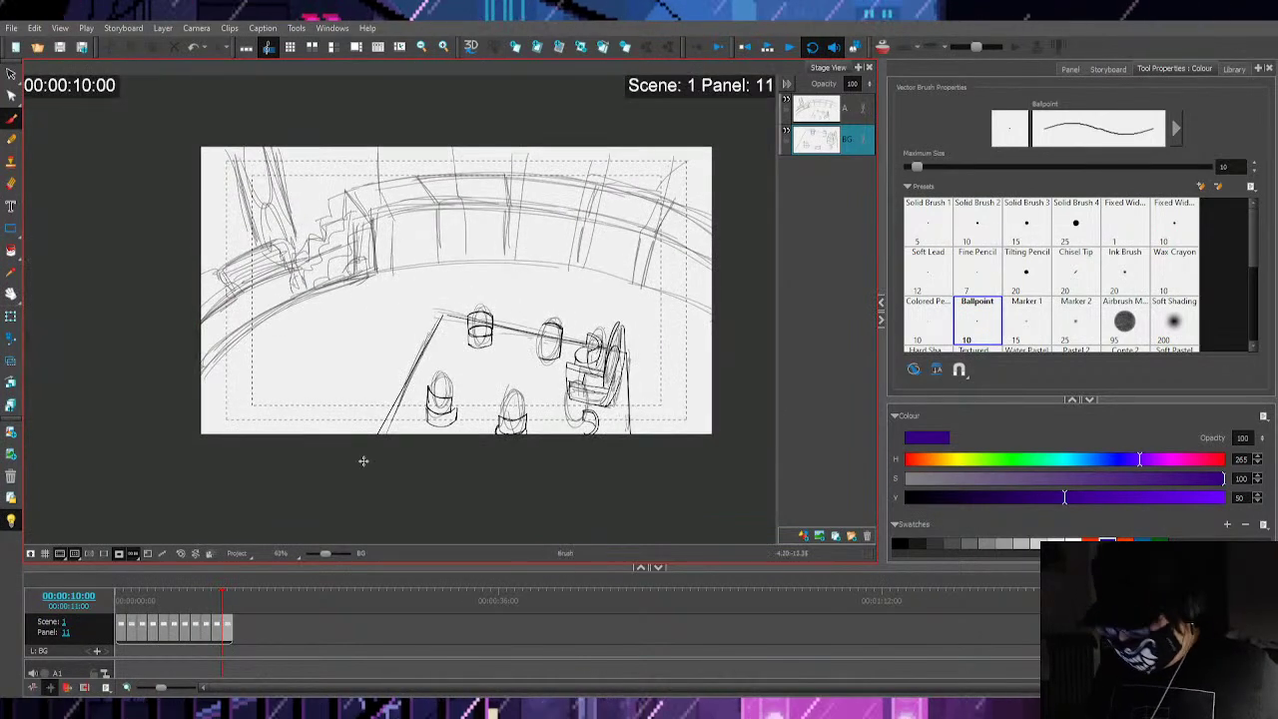
pyautogui.scroll(2, 526, 355)
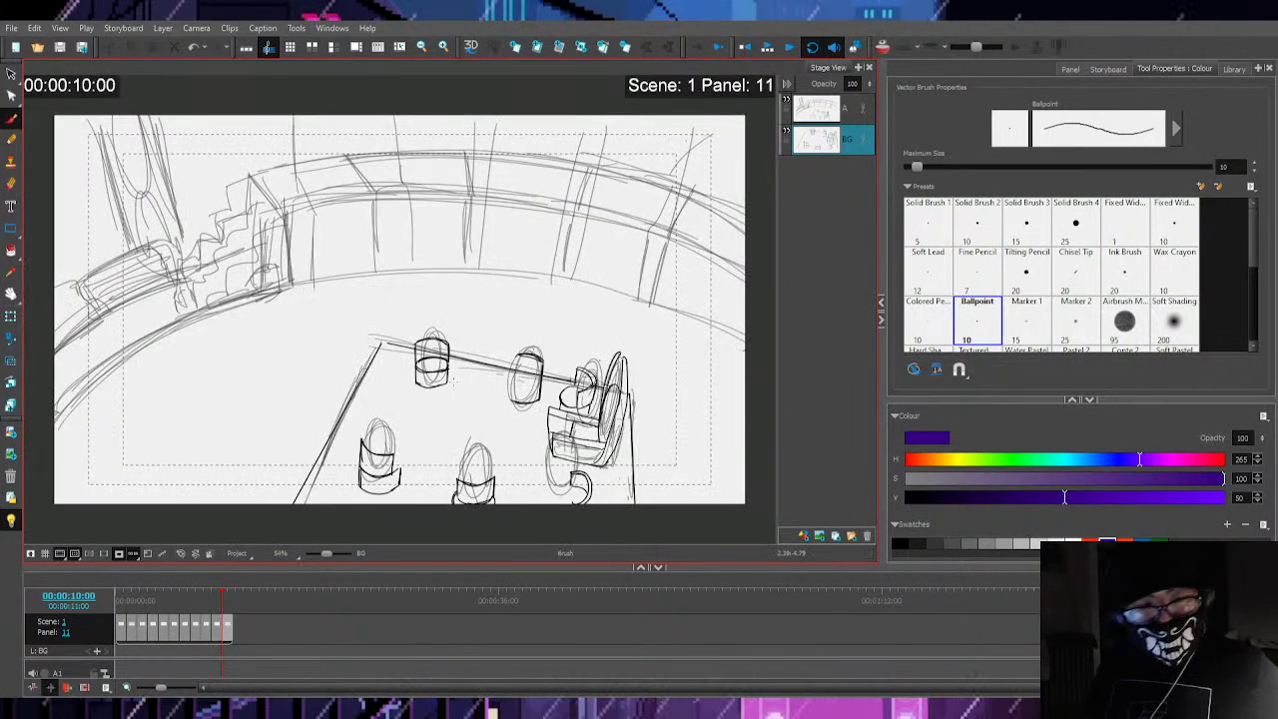